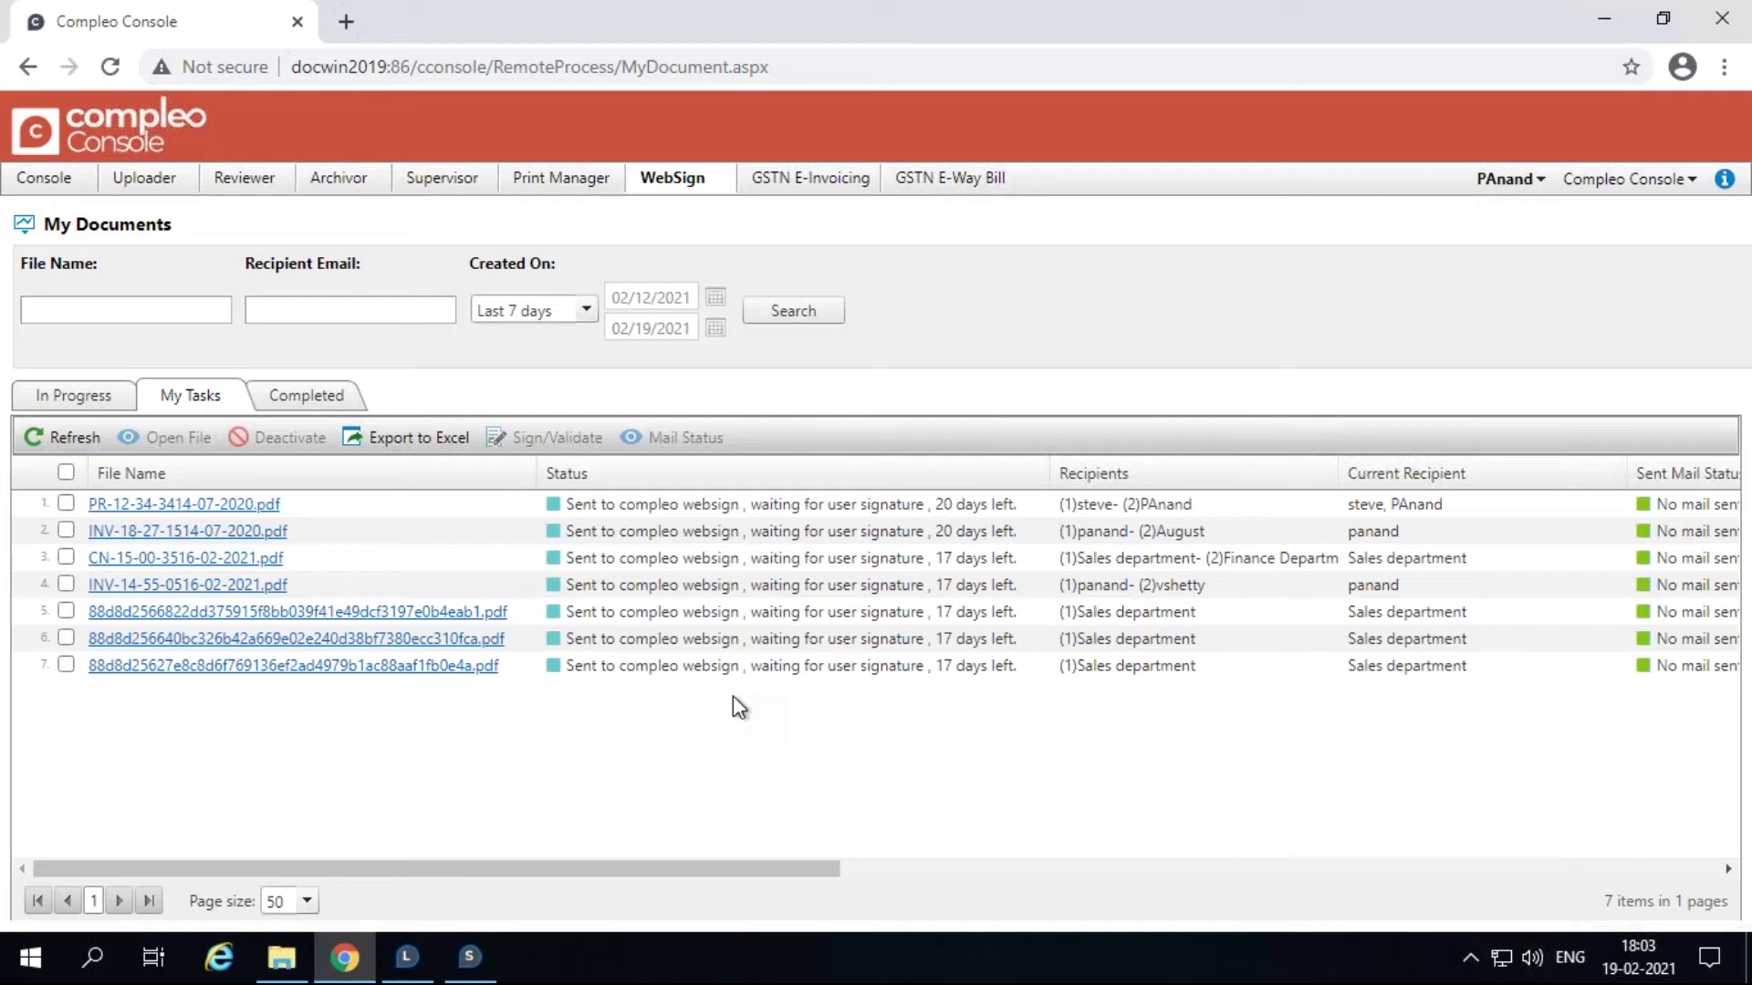
Step: Switch WebSign My Documents to In Progress, listing the six documents awaiting signature
{"action": "left_click", "coordinate": [88, 401]}
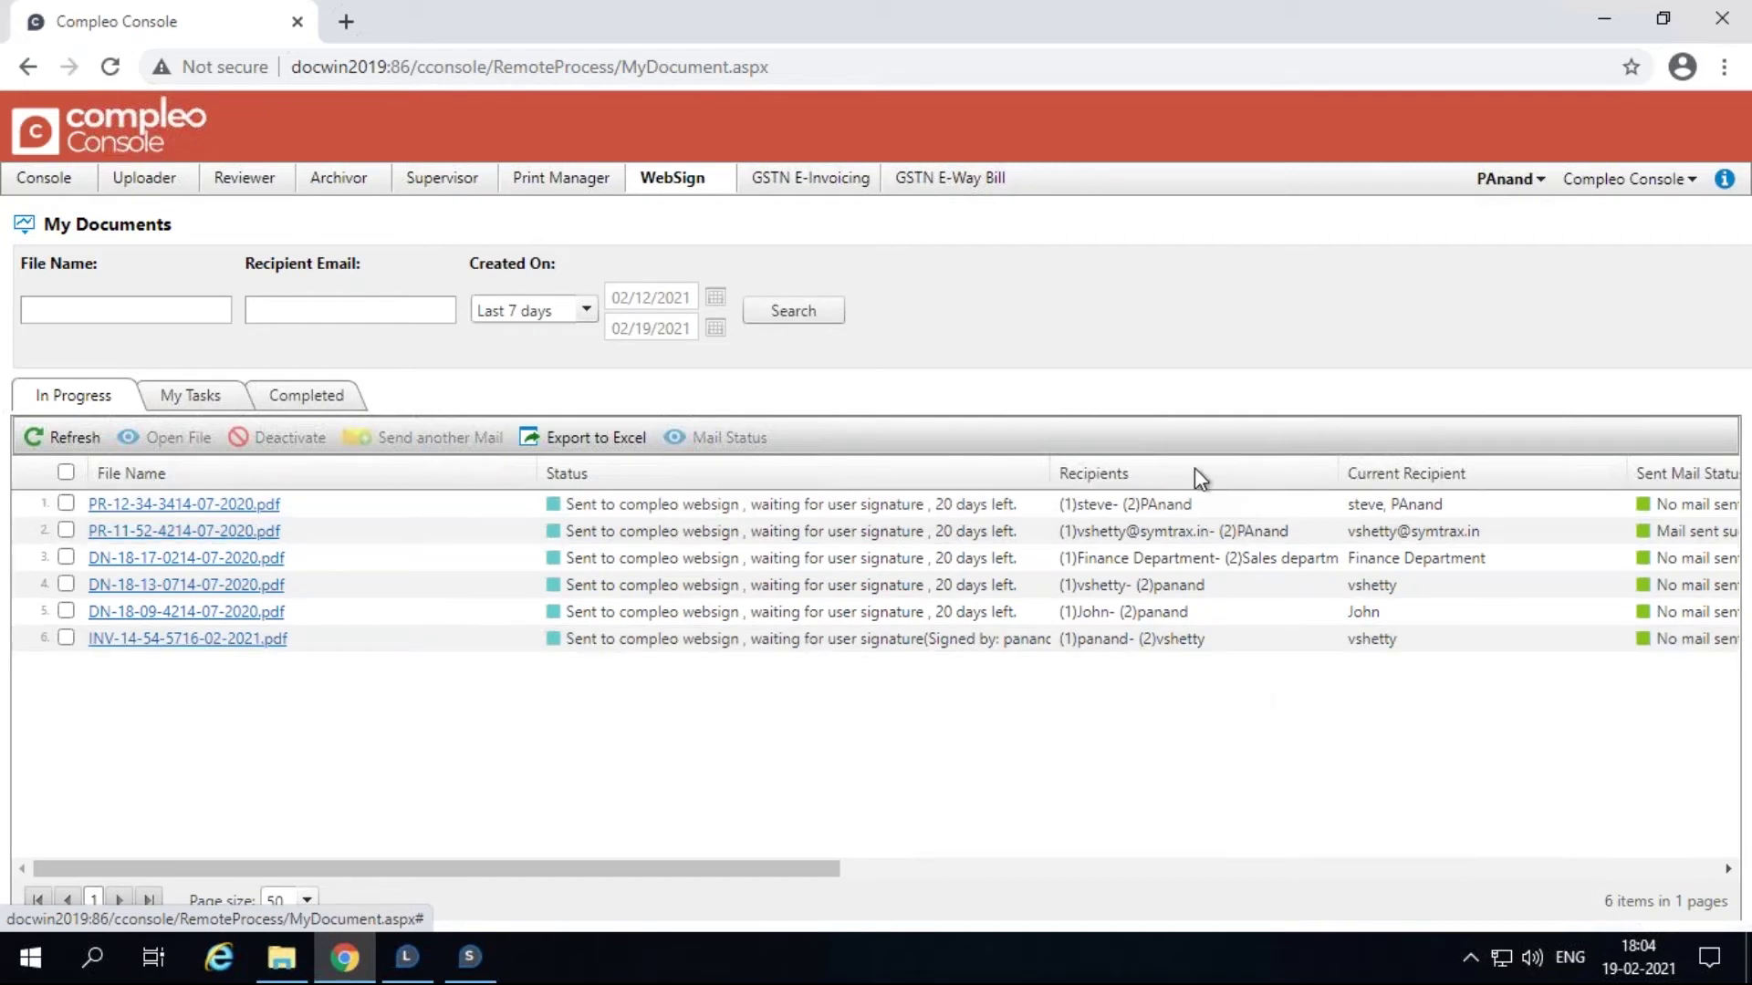
{"action": "left_click", "coordinate": [190, 398]}
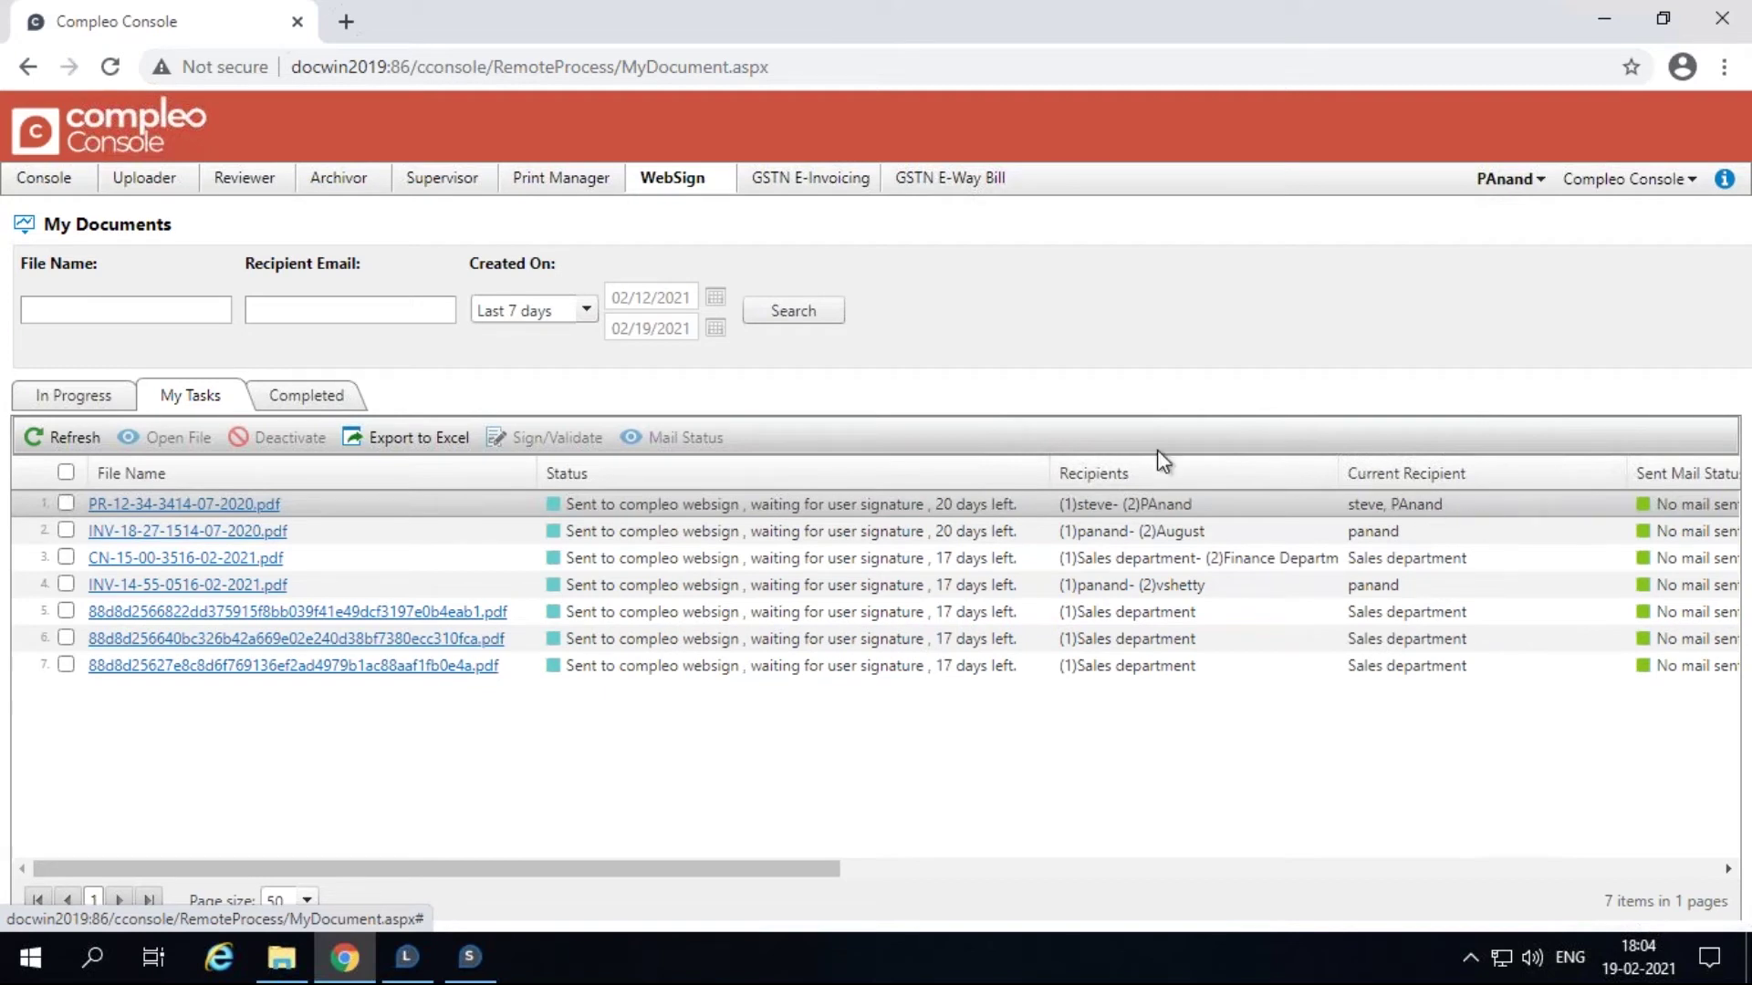
{"action": "left_click", "coordinate": [308, 397]}
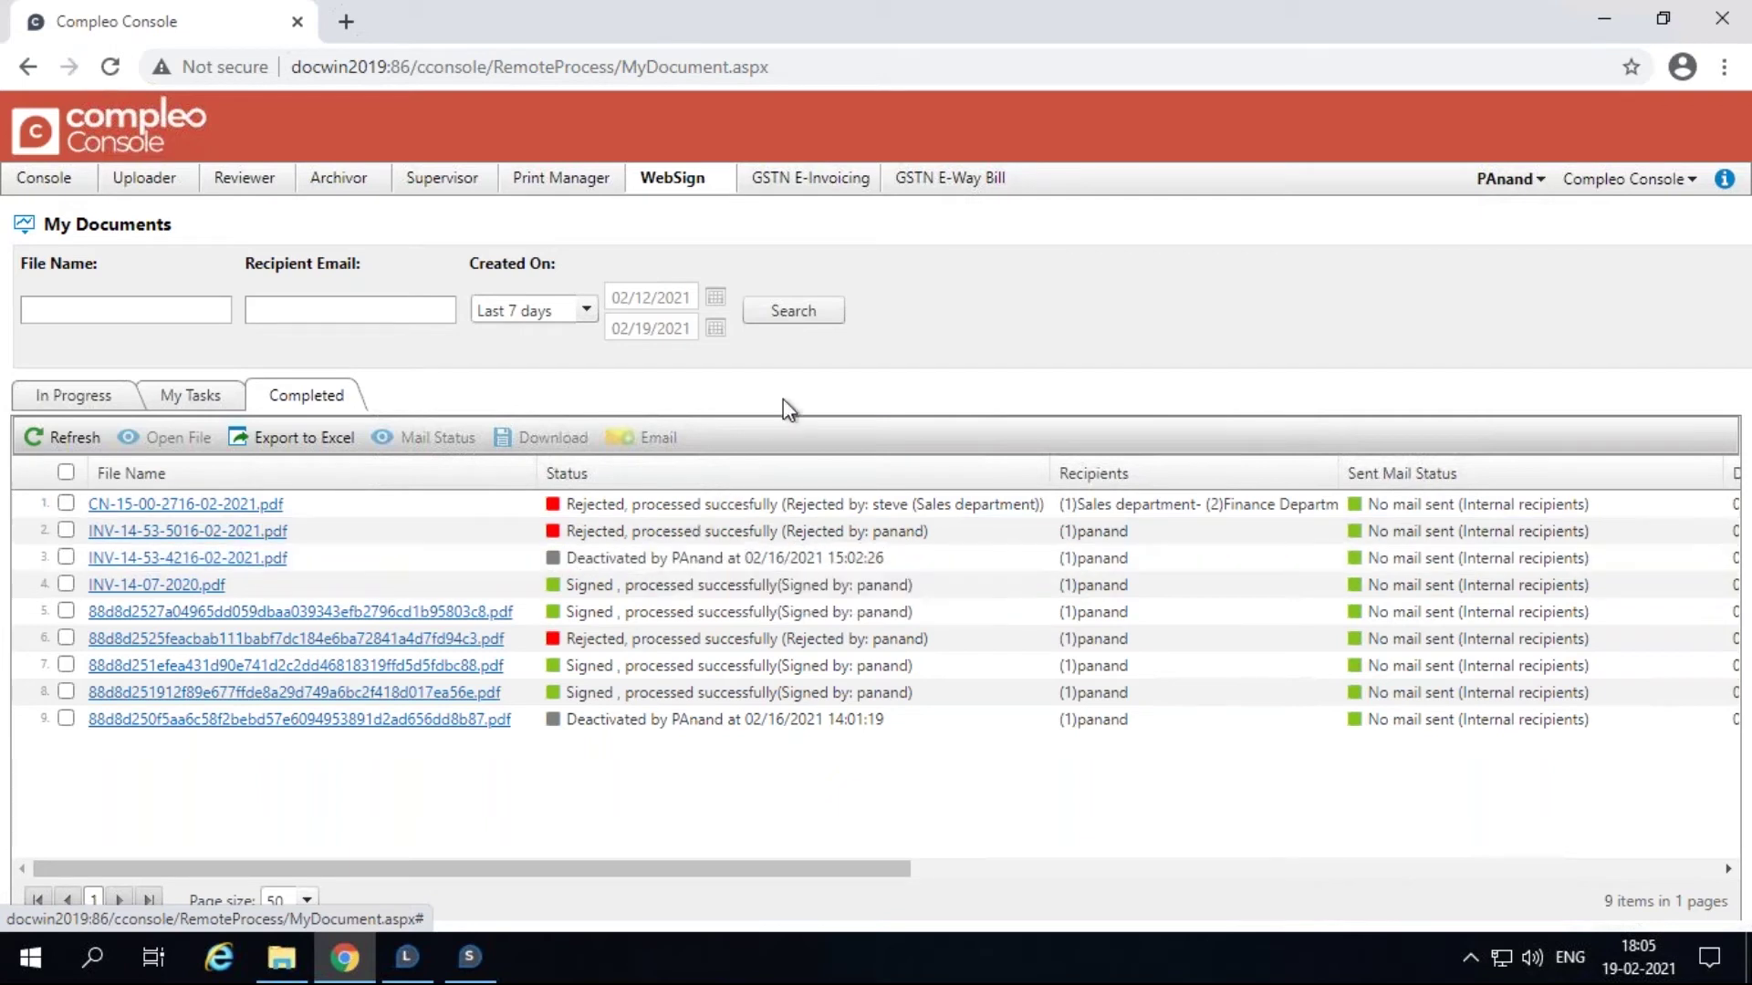
{"action": "left_click", "coordinate": [192, 407]}
{"action": "left_click", "coordinate": [80, 400]}
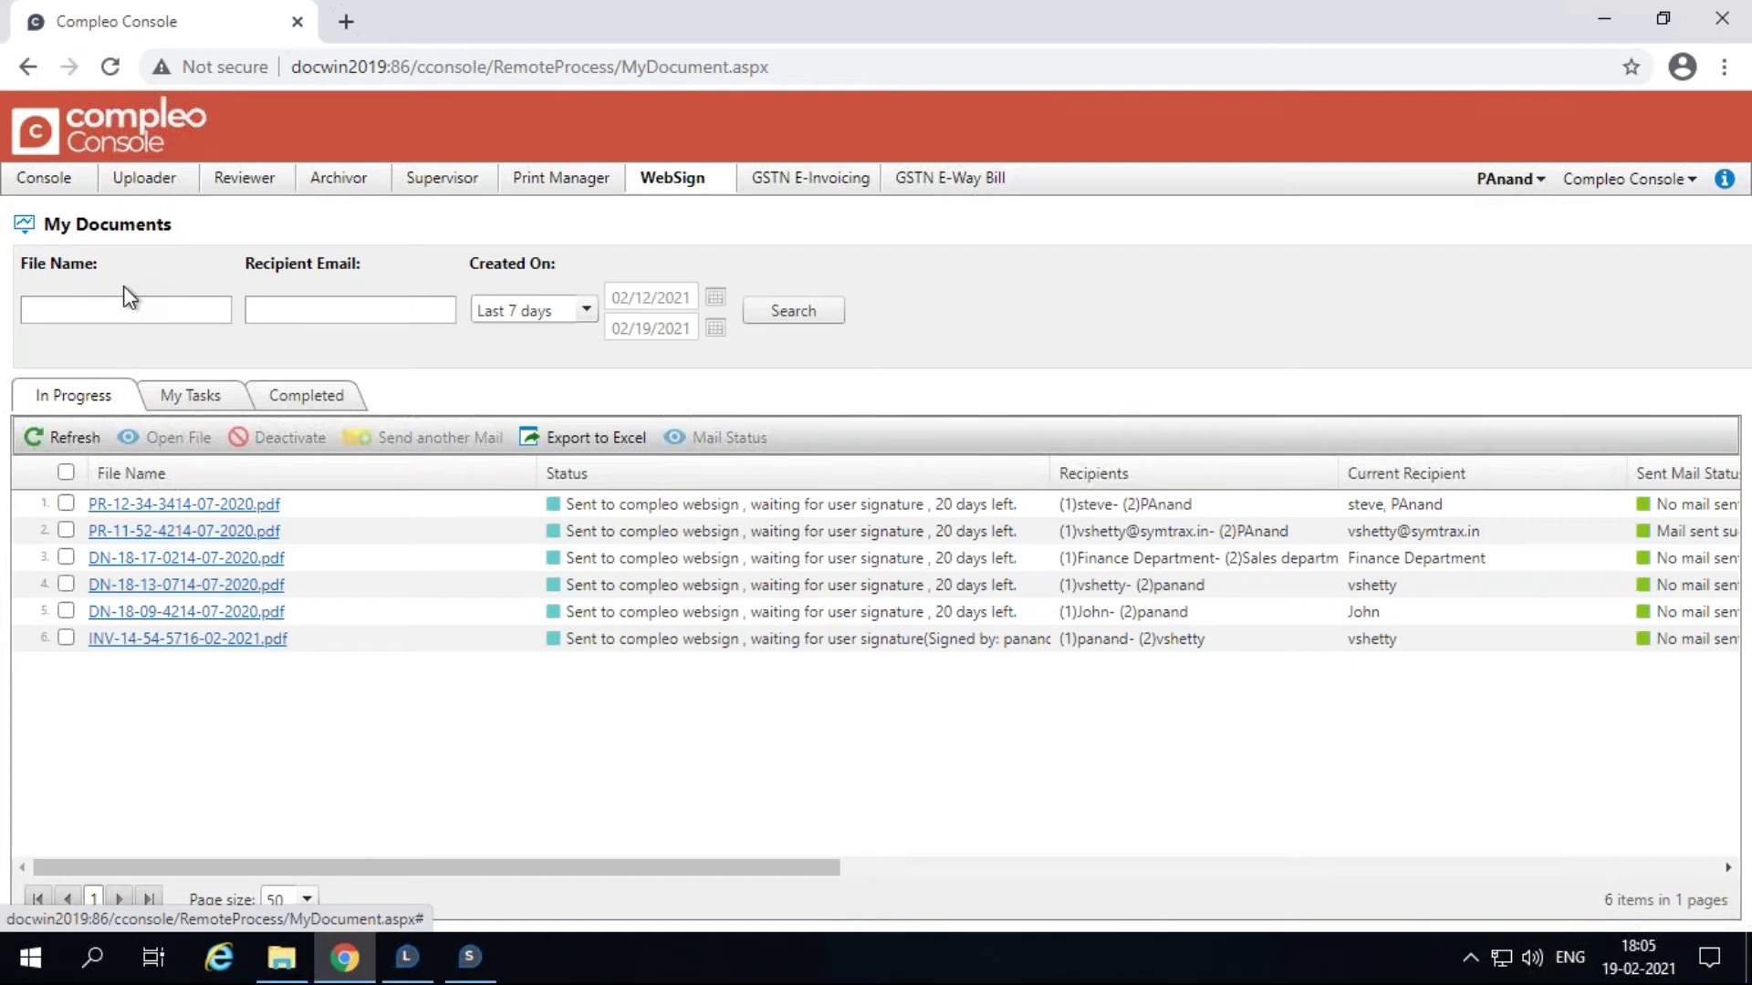
Step: Search the in-progress documents by file name 'inv'
{"action": "left_click", "coordinate": [126, 309]}
{"action": "left_click", "coordinate": [73, 308]}
{"action": "type", "text": "inv"}
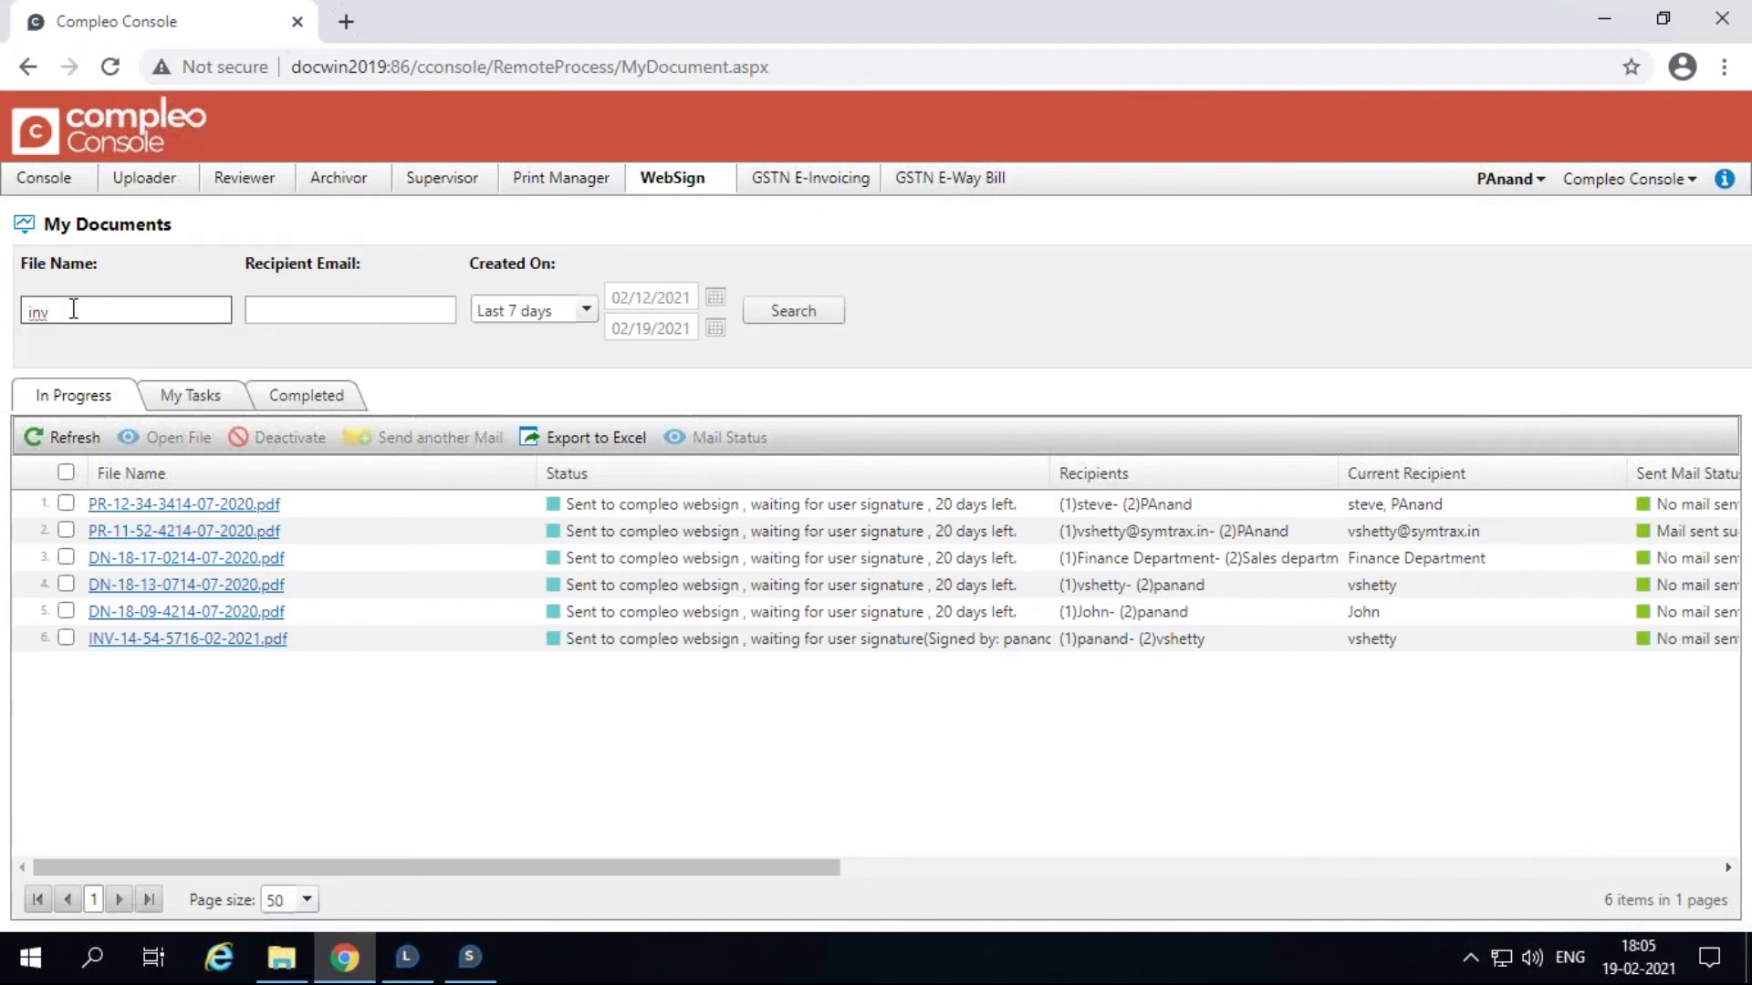
{"action": "left_click", "coordinate": [800, 315]}
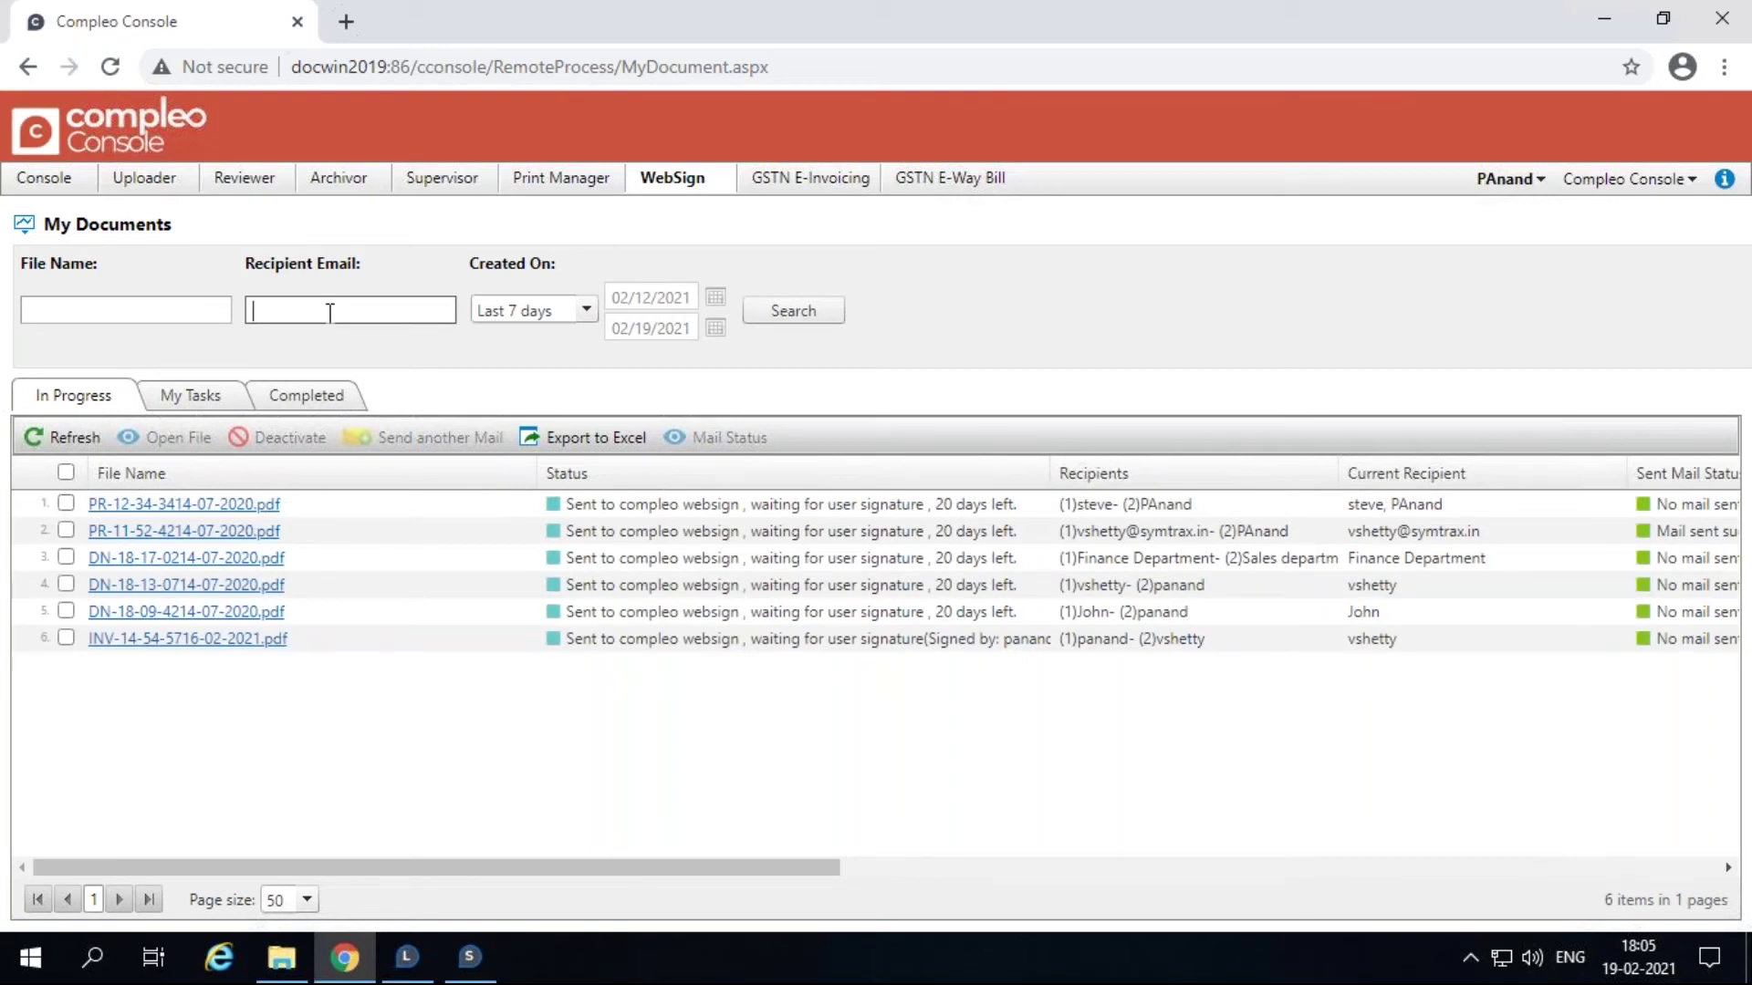
Step: Search by a recipient's email, then bring up the Created On filter choices
{"action": "left_click", "coordinate": [801, 317]}
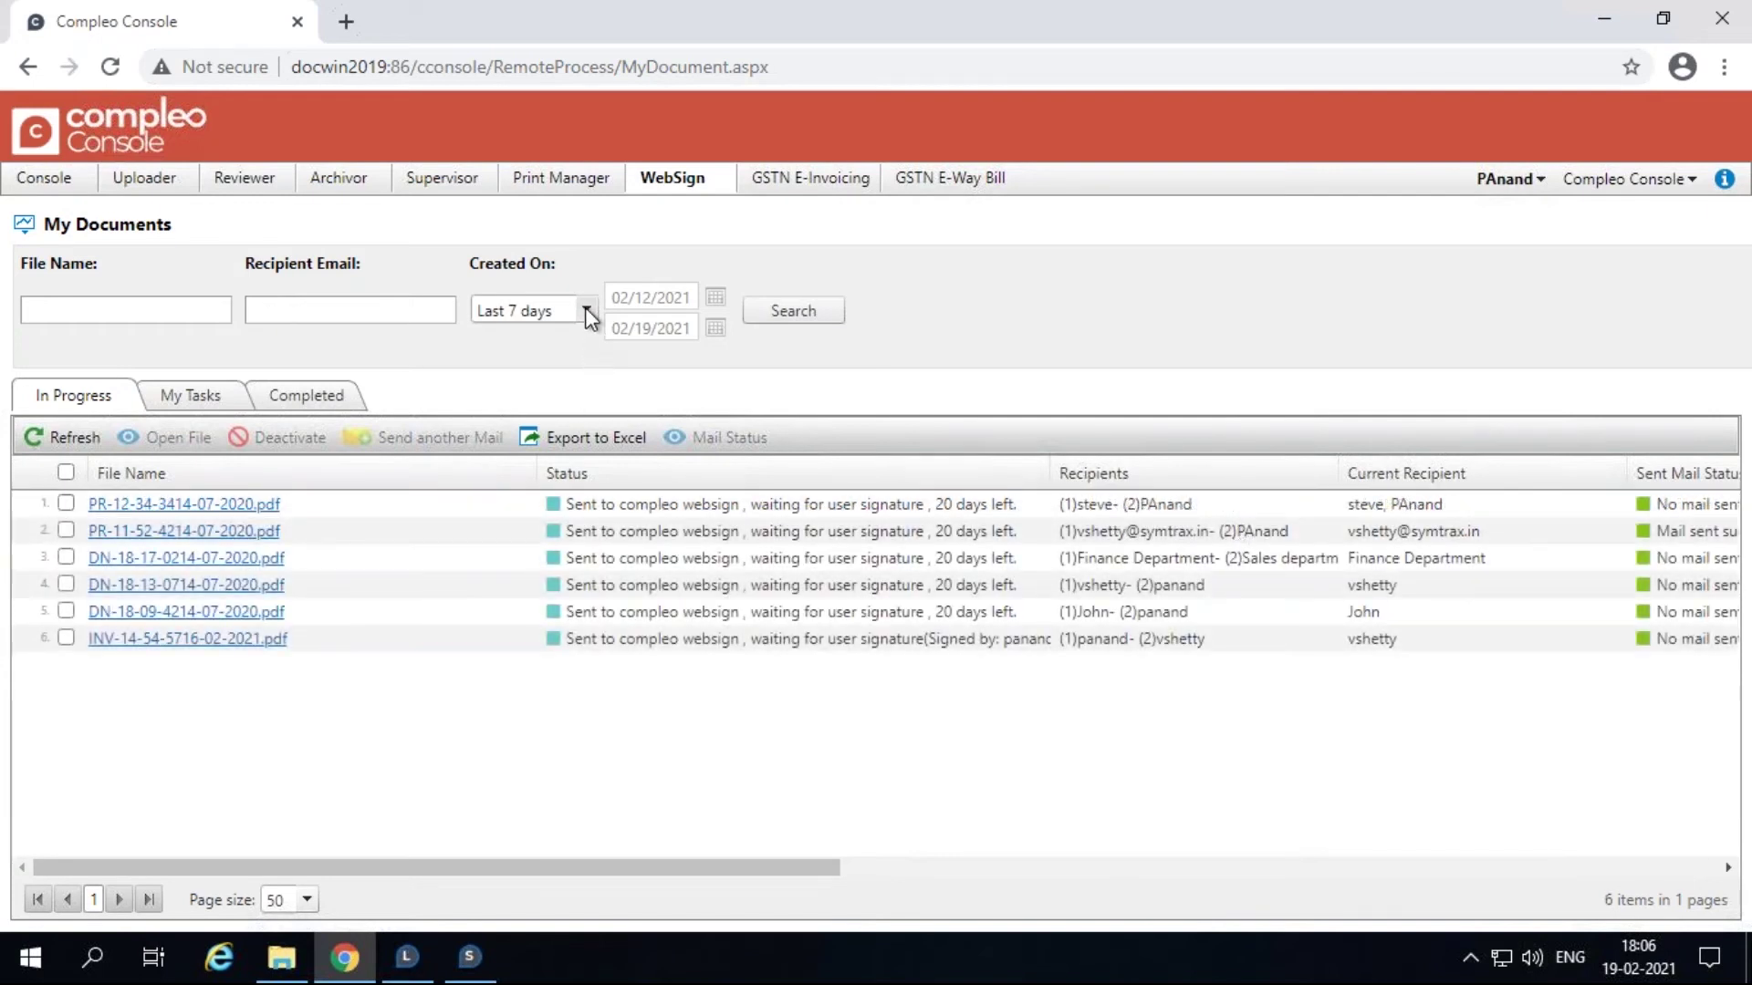
{"action": "left_click", "coordinate": [584, 309]}
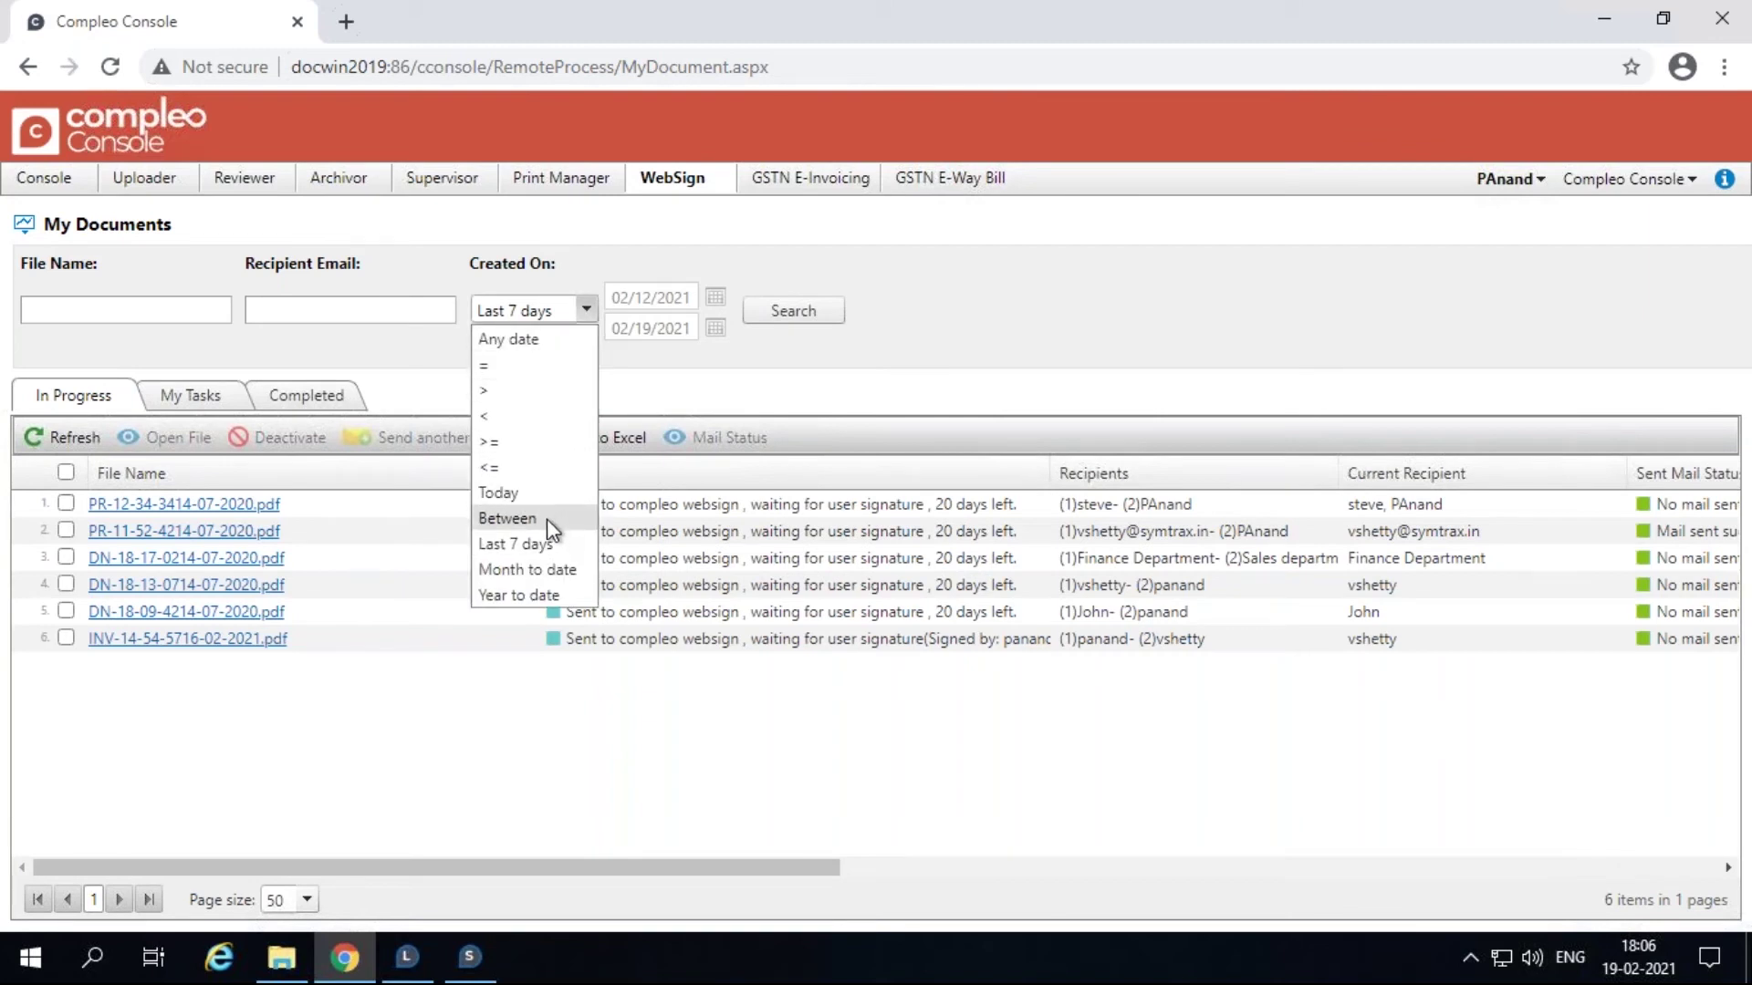
Step: Filter to documents created on 18 Feb 2021, then refresh to show all six again
{"action": "left_click", "coordinate": [529, 367]}
{"action": "left_click", "coordinate": [716, 312]}
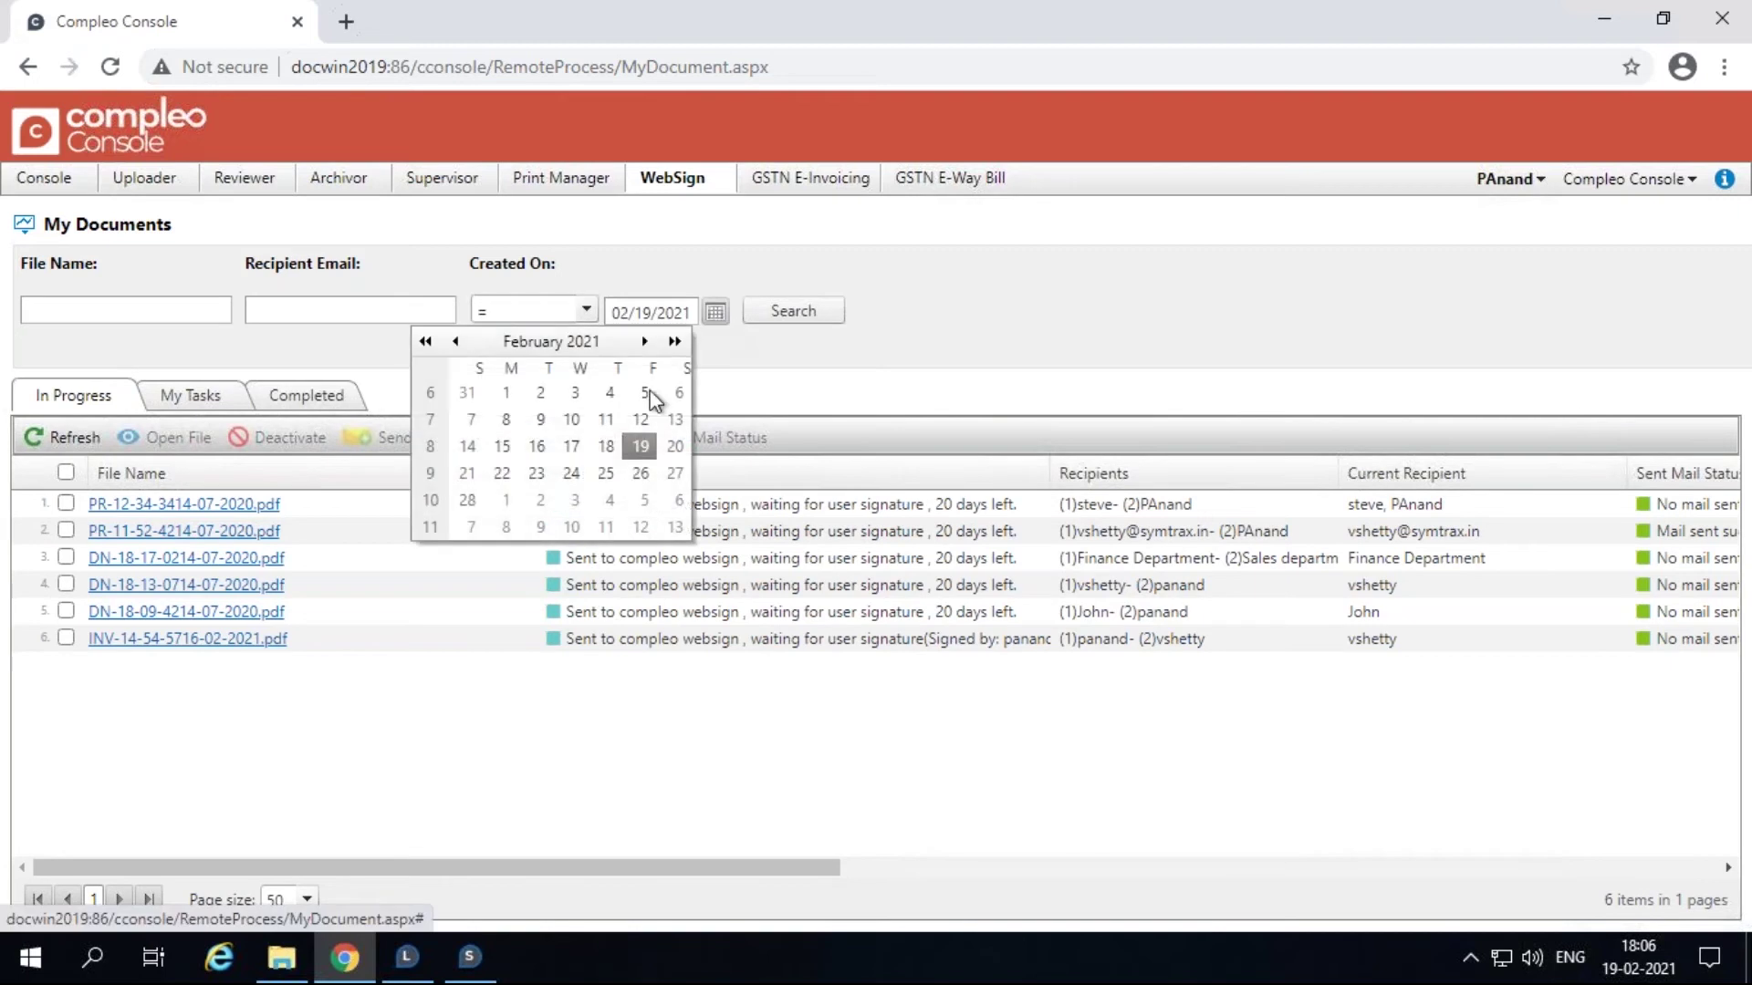
{"action": "left_click", "coordinate": [604, 447]}
{"action": "left_click", "coordinate": [786, 315]}
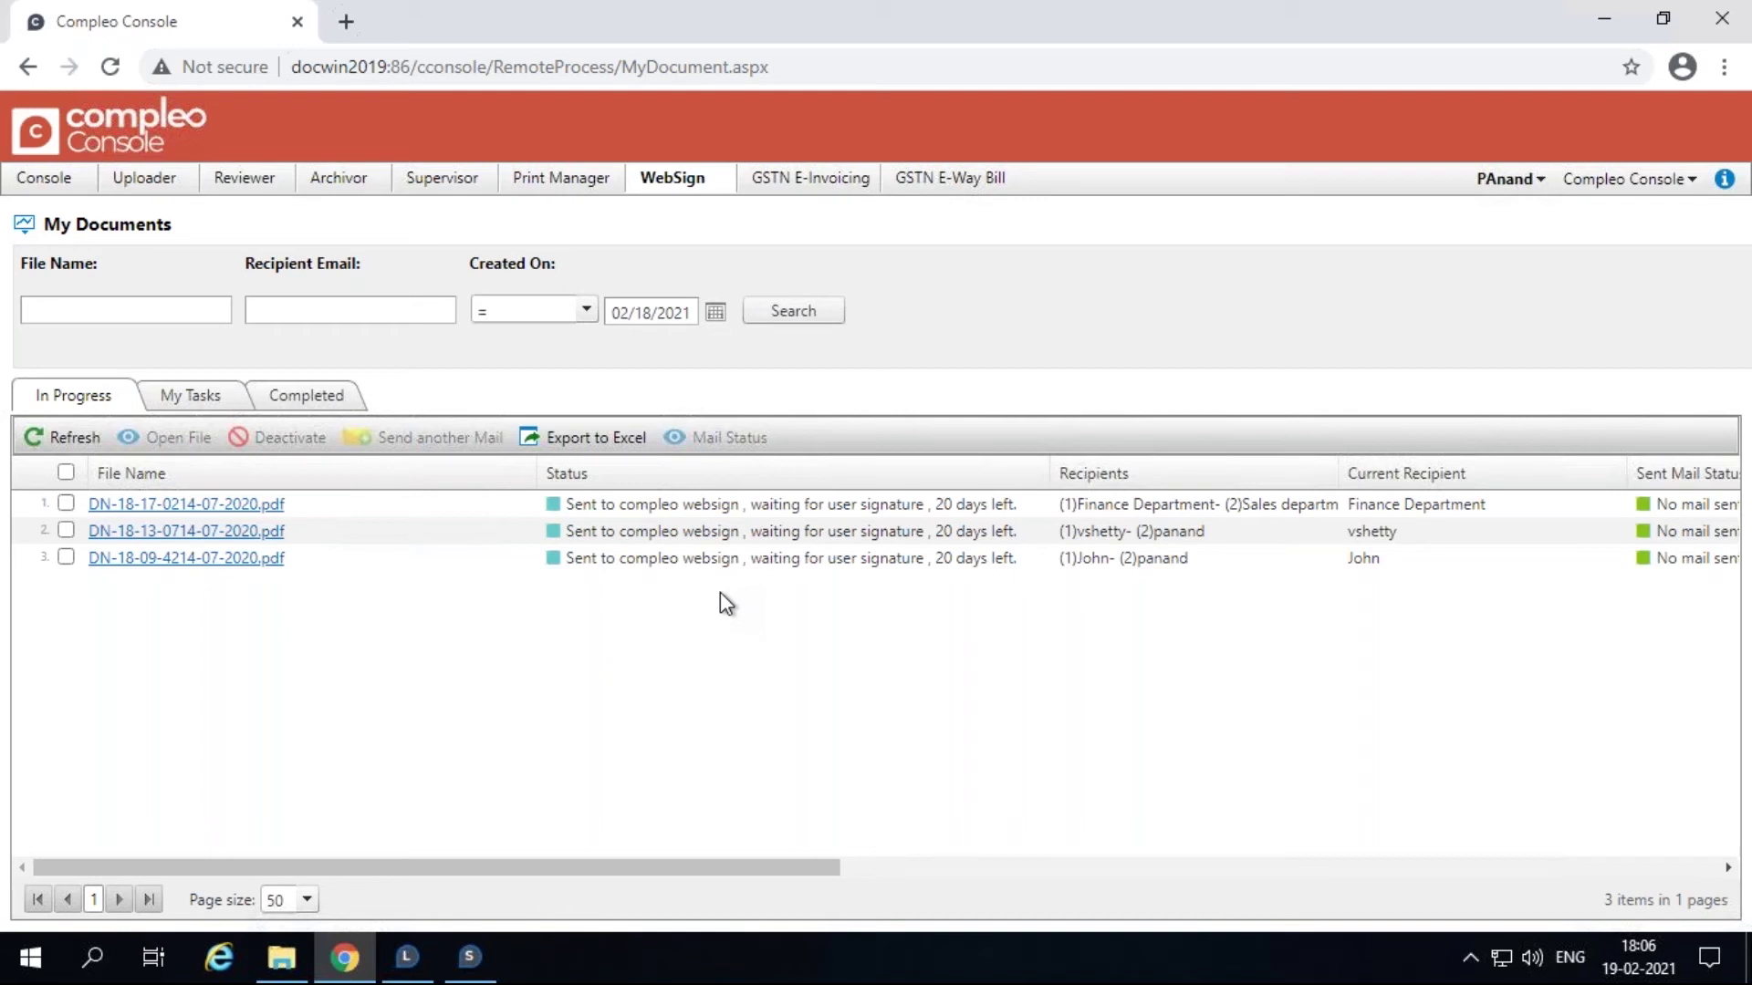
{"action": "left_click", "coordinate": [67, 437]}
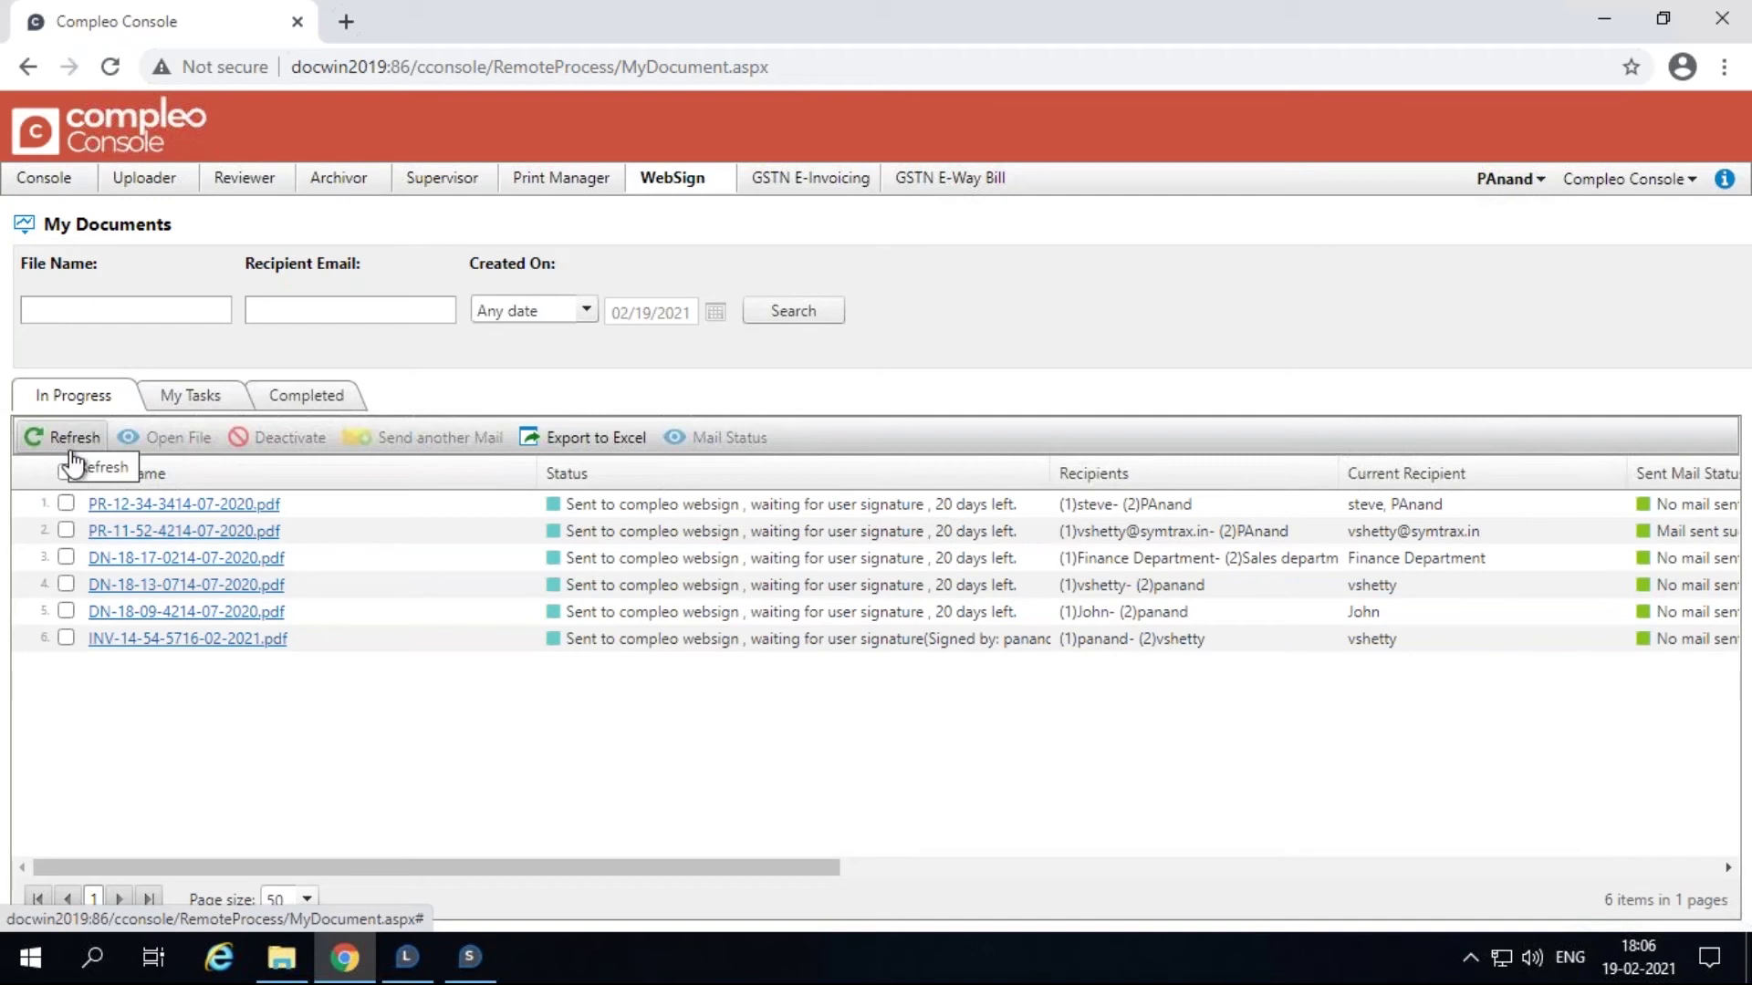
{"action": "left_click", "coordinate": [66, 503]}
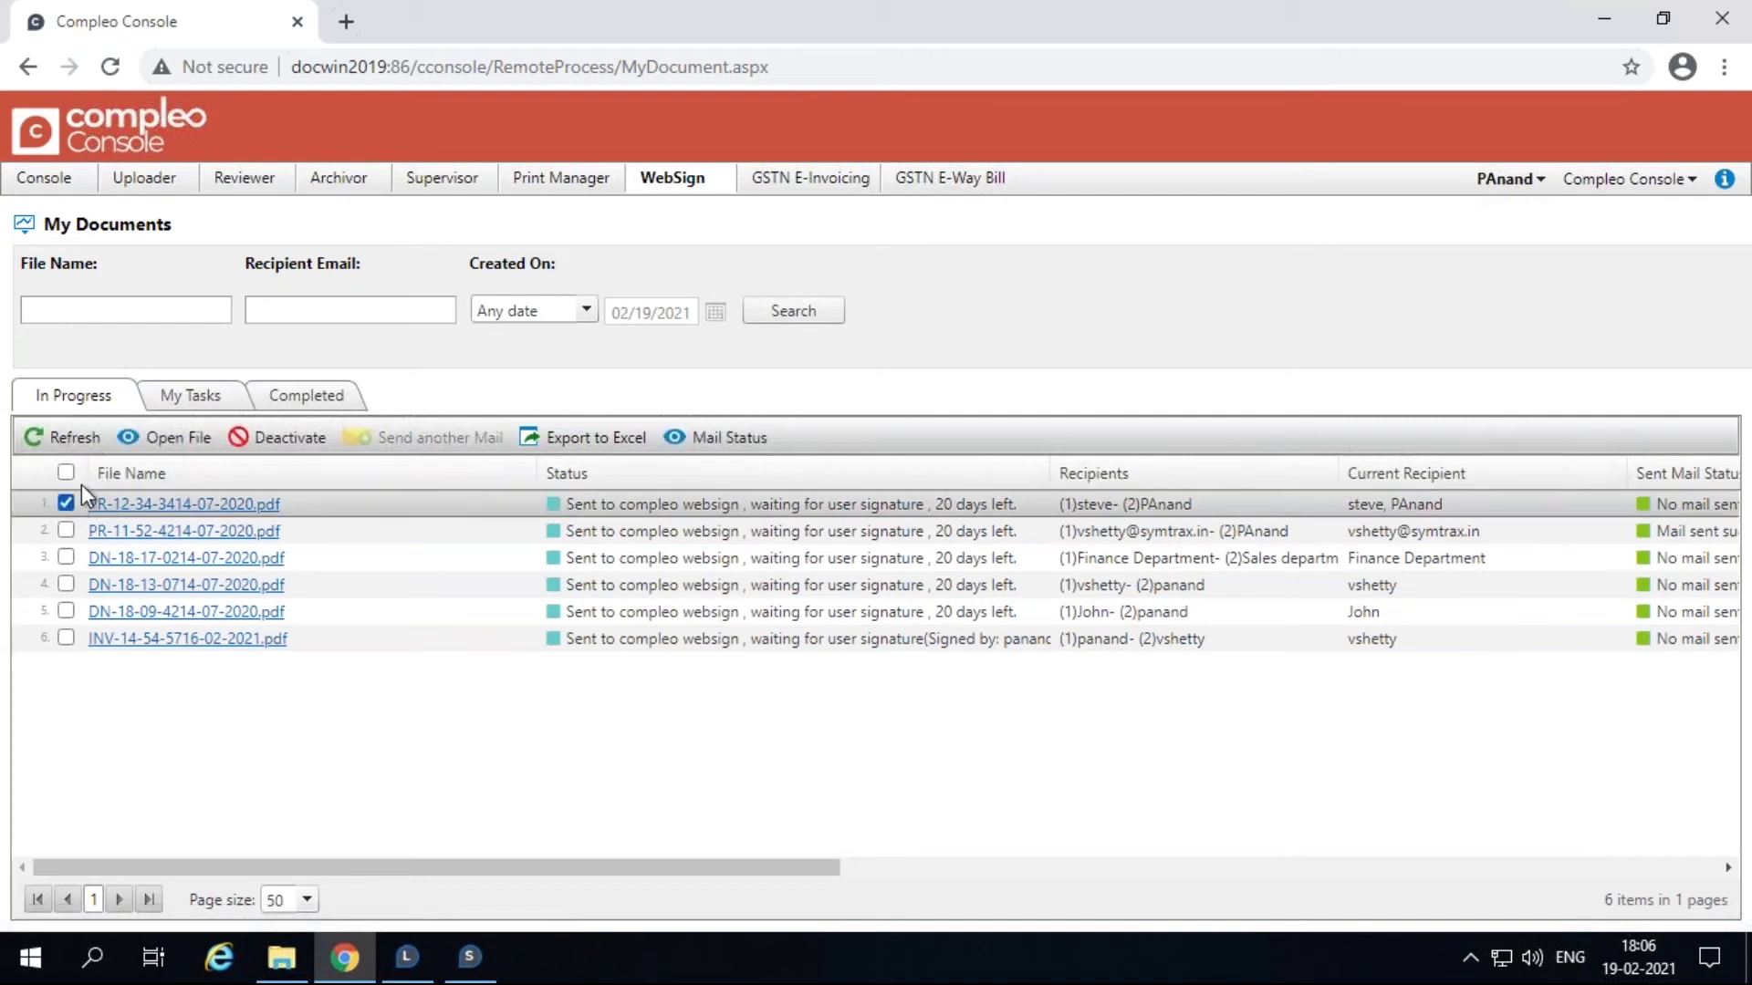
{"action": "left_click", "coordinate": [154, 437]}
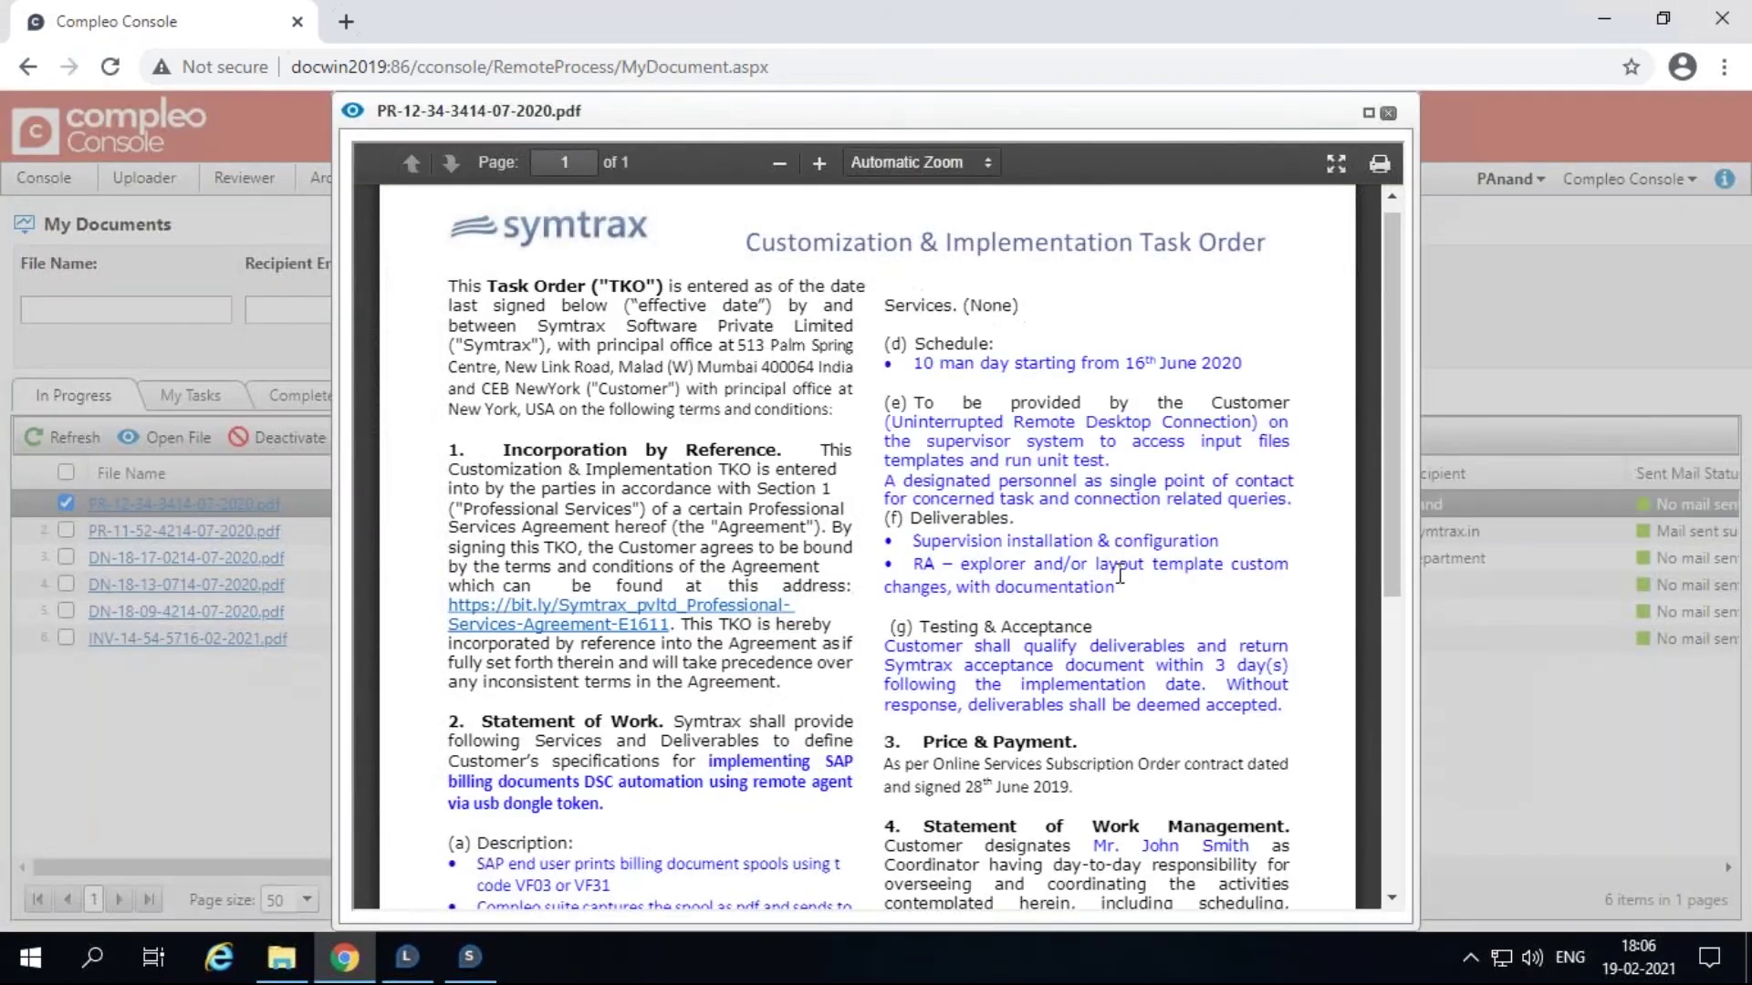
{"action": "scroll", "coordinate": [1131, 620], "scroll_direction": "down", "scroll_amount": 5}
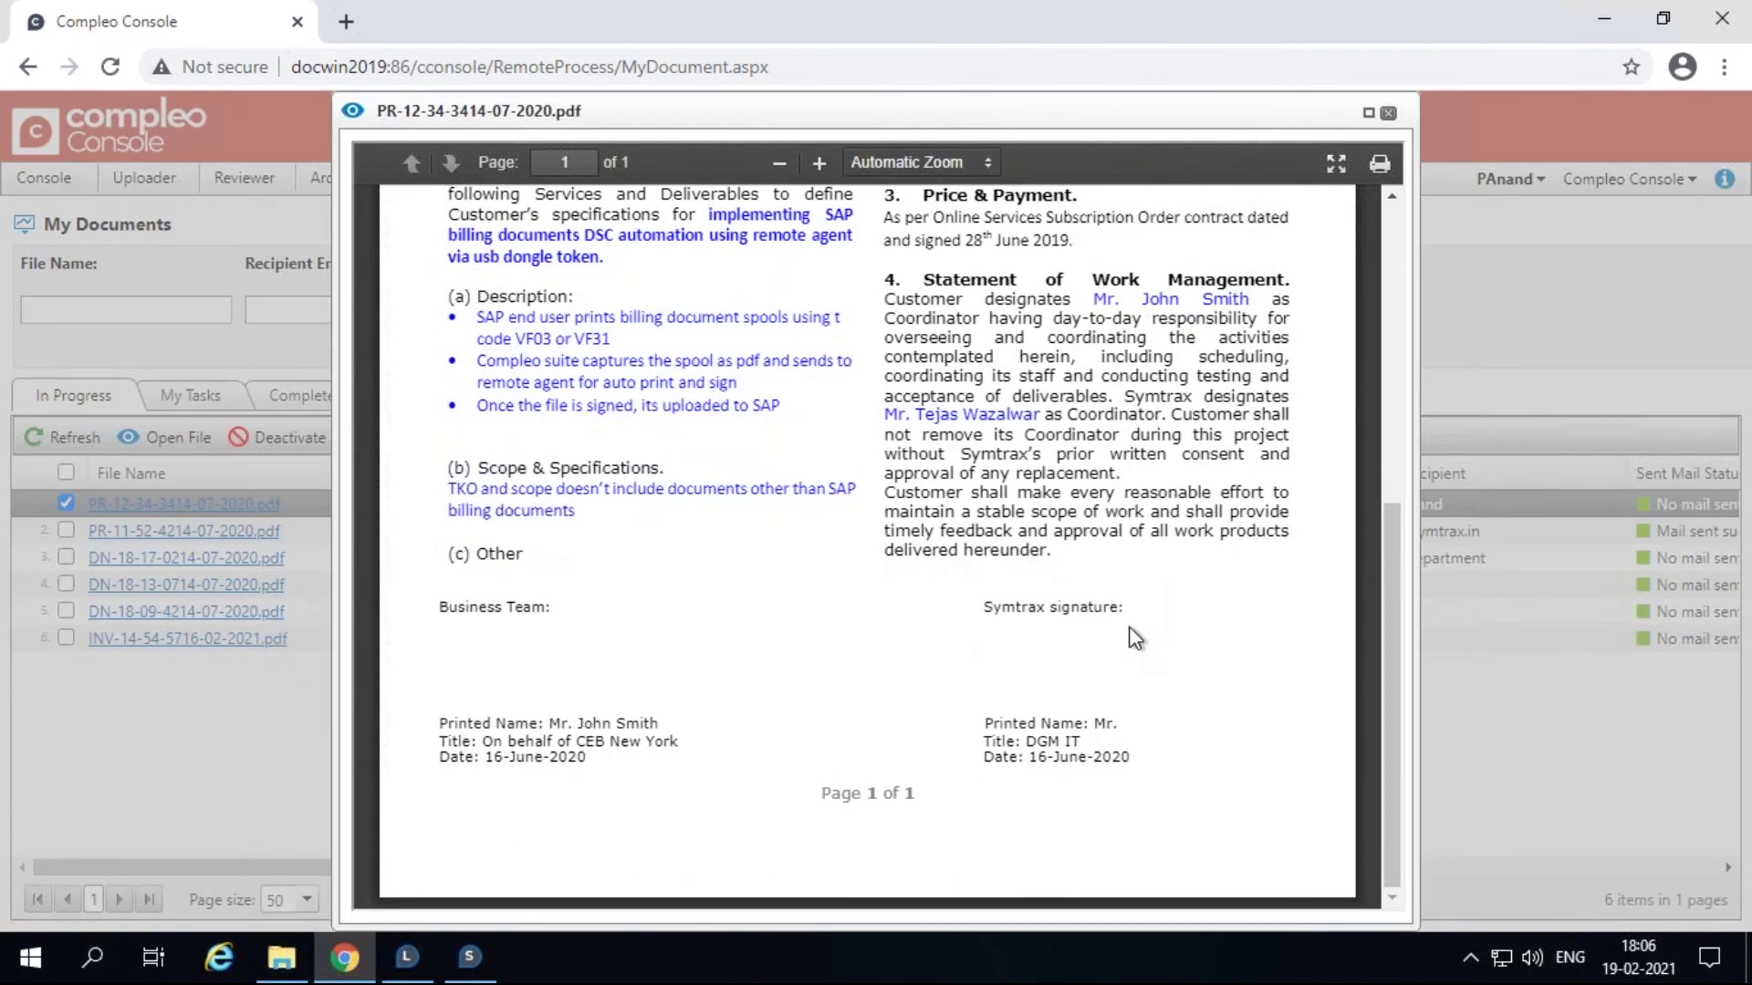
{"action": "scroll", "coordinate": [1135, 638], "scroll_direction": "up", "scroll_amount": 5}
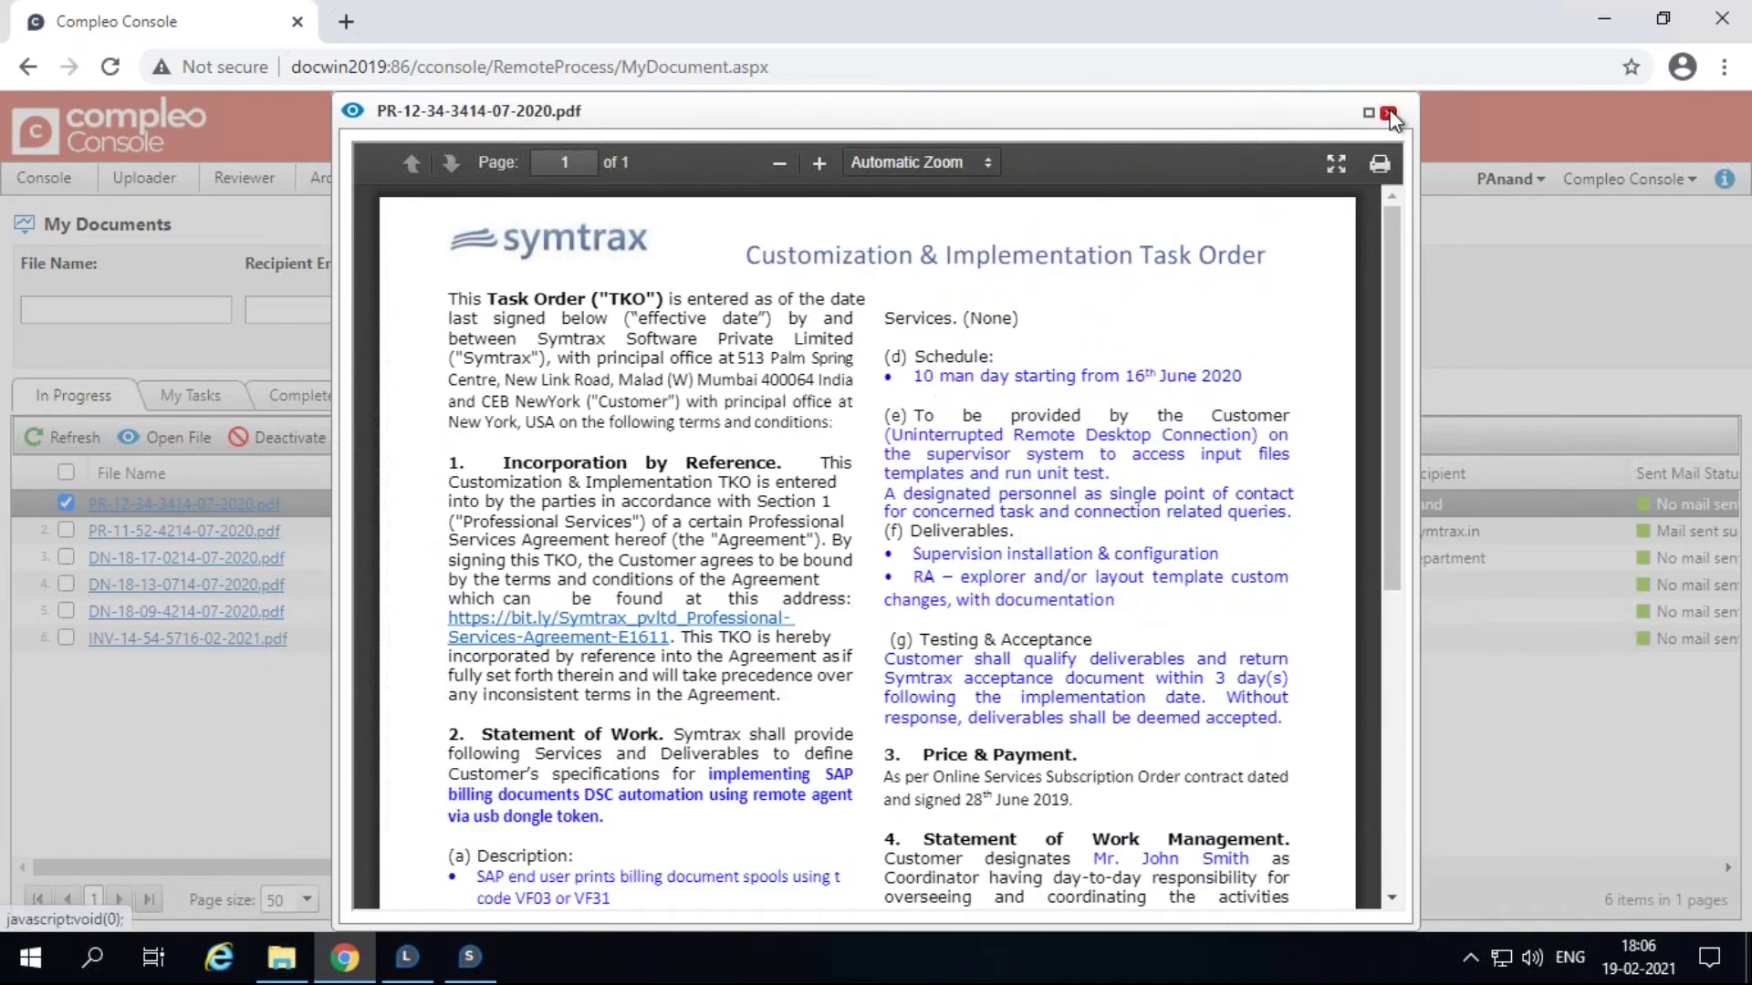
{"action": "left_click", "coordinate": [1388, 113]}
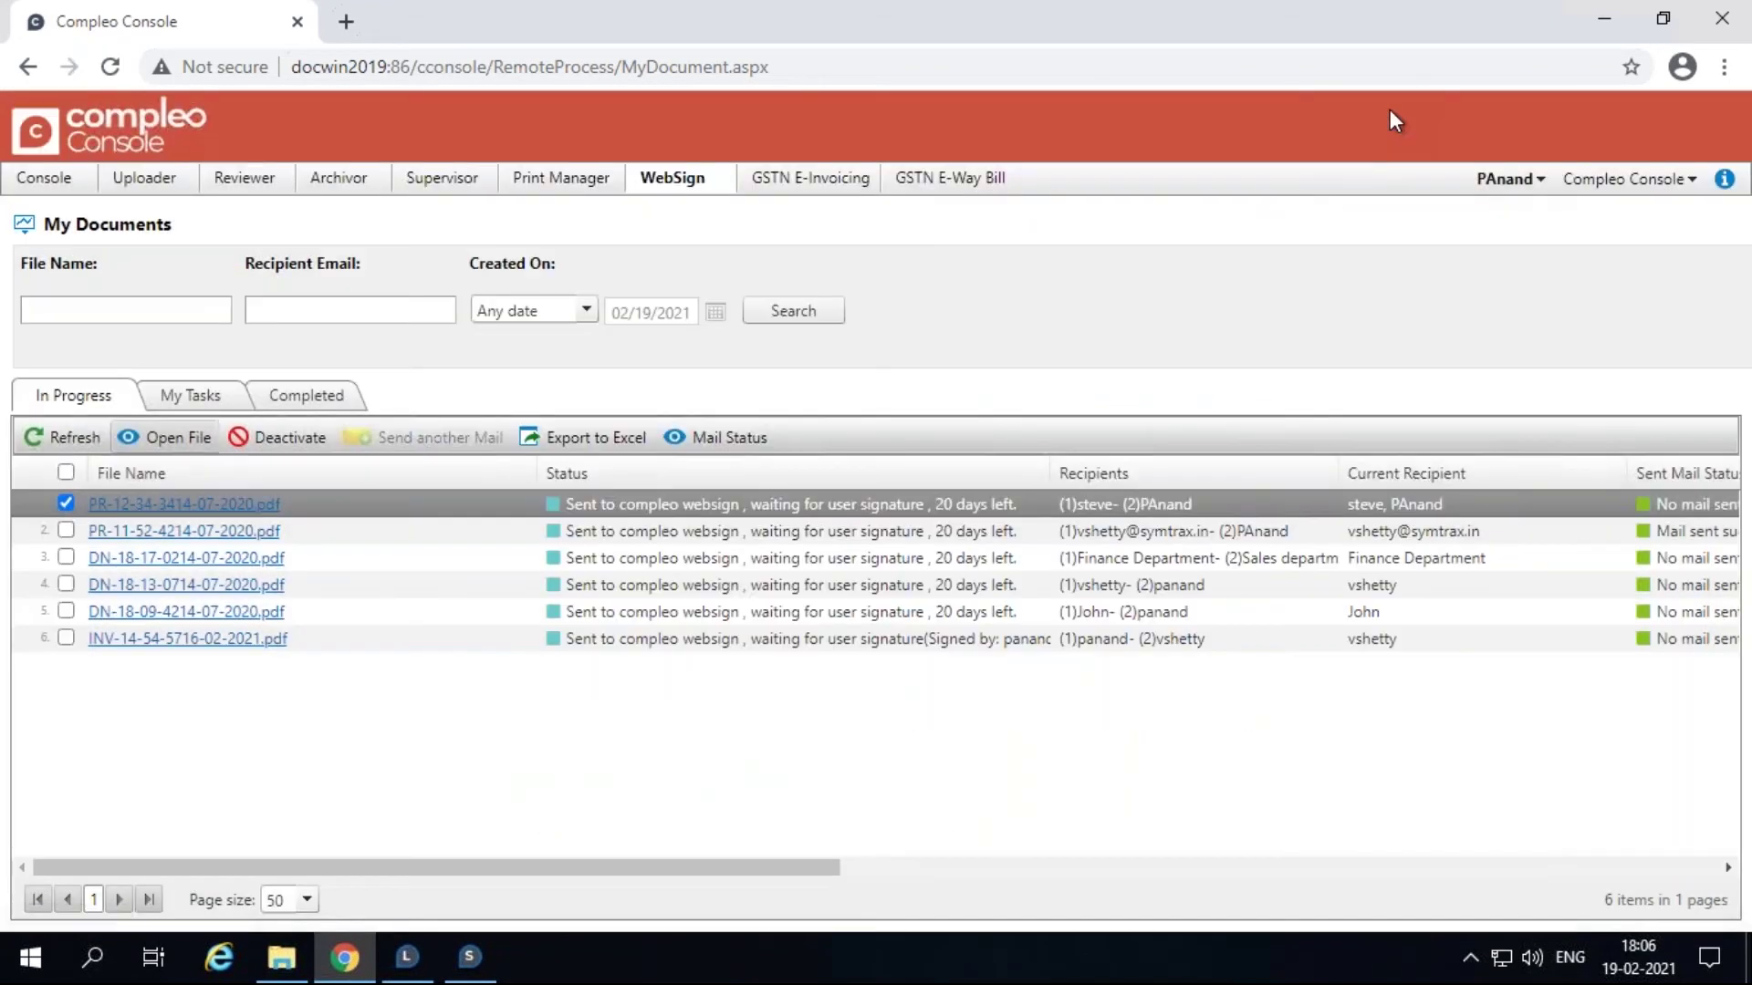
{"action": "left_click", "coordinate": [281, 447]}
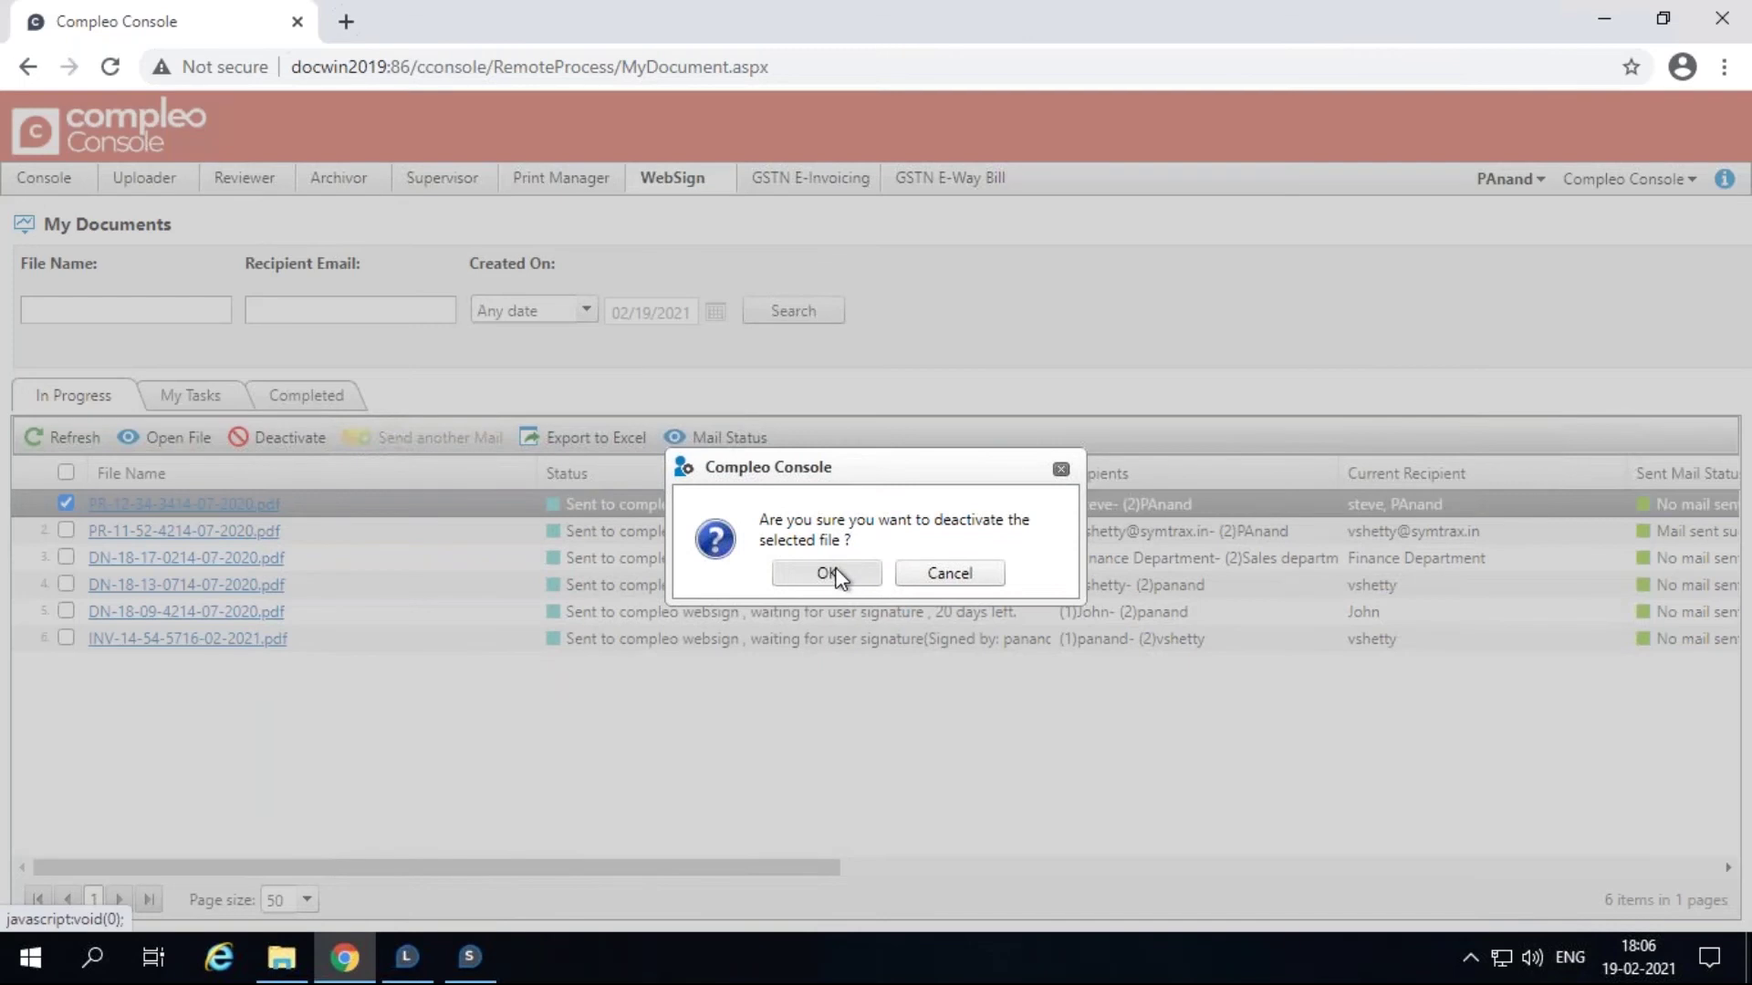
{"action": "left_click", "coordinate": [832, 572]}
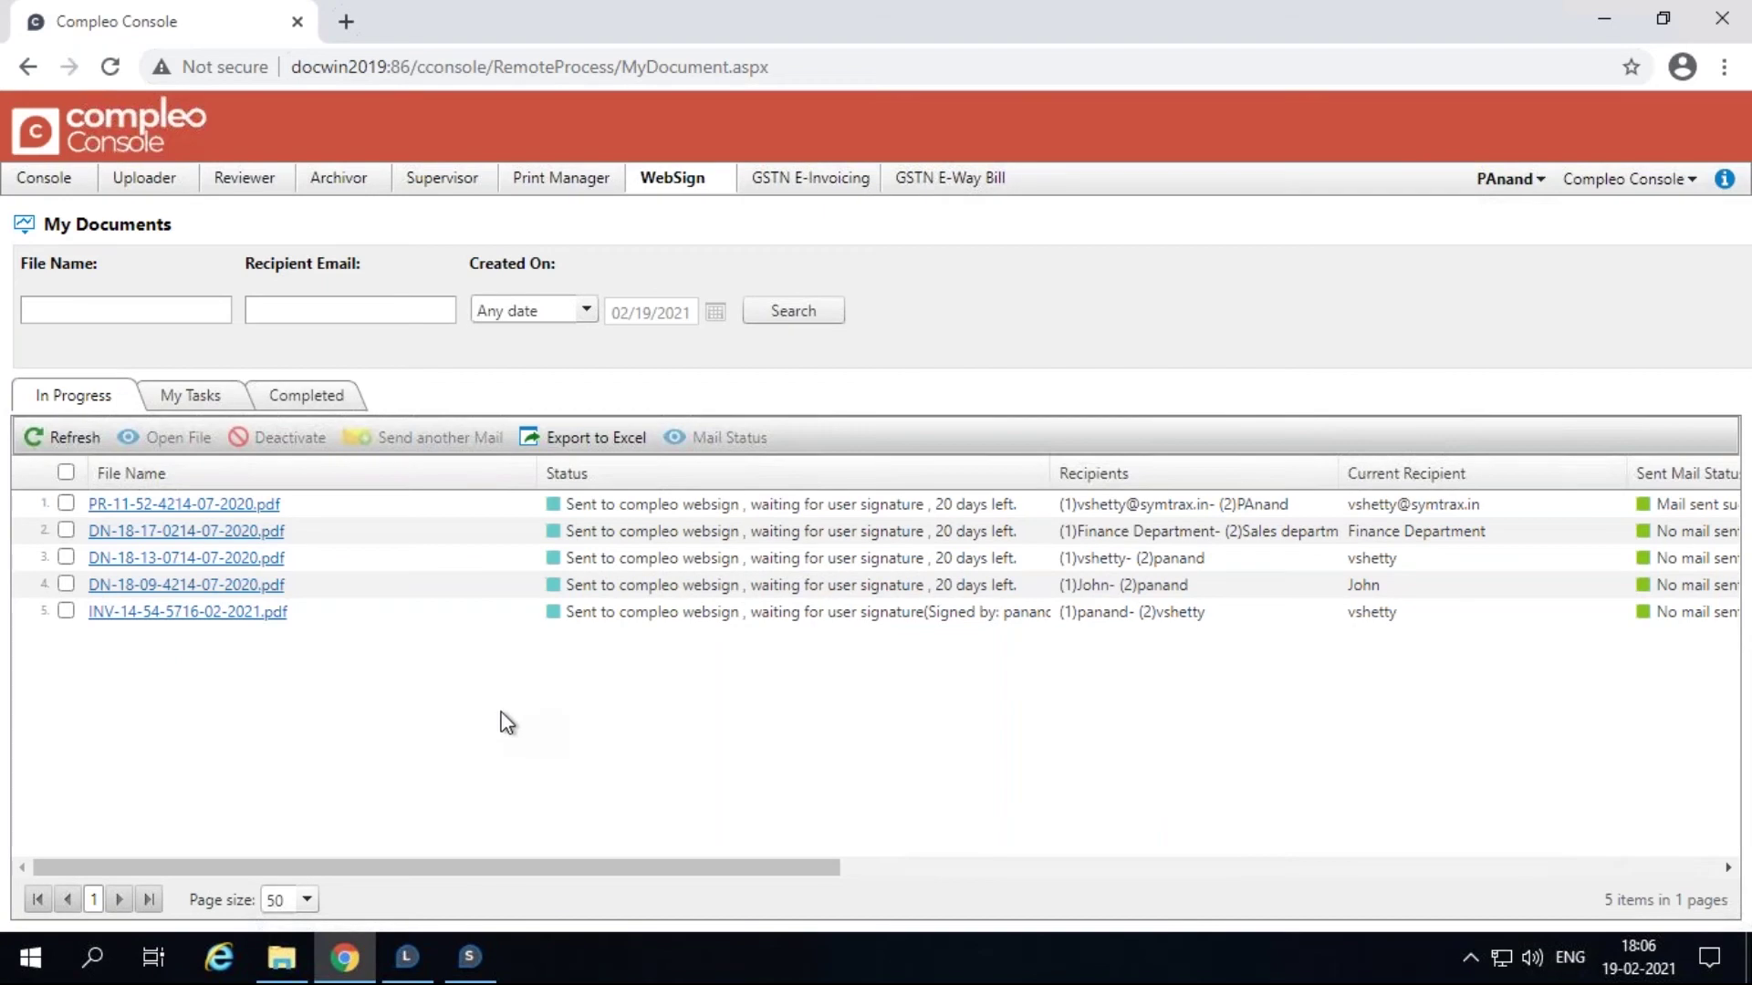
{"action": "left_click", "coordinate": [66, 503]}
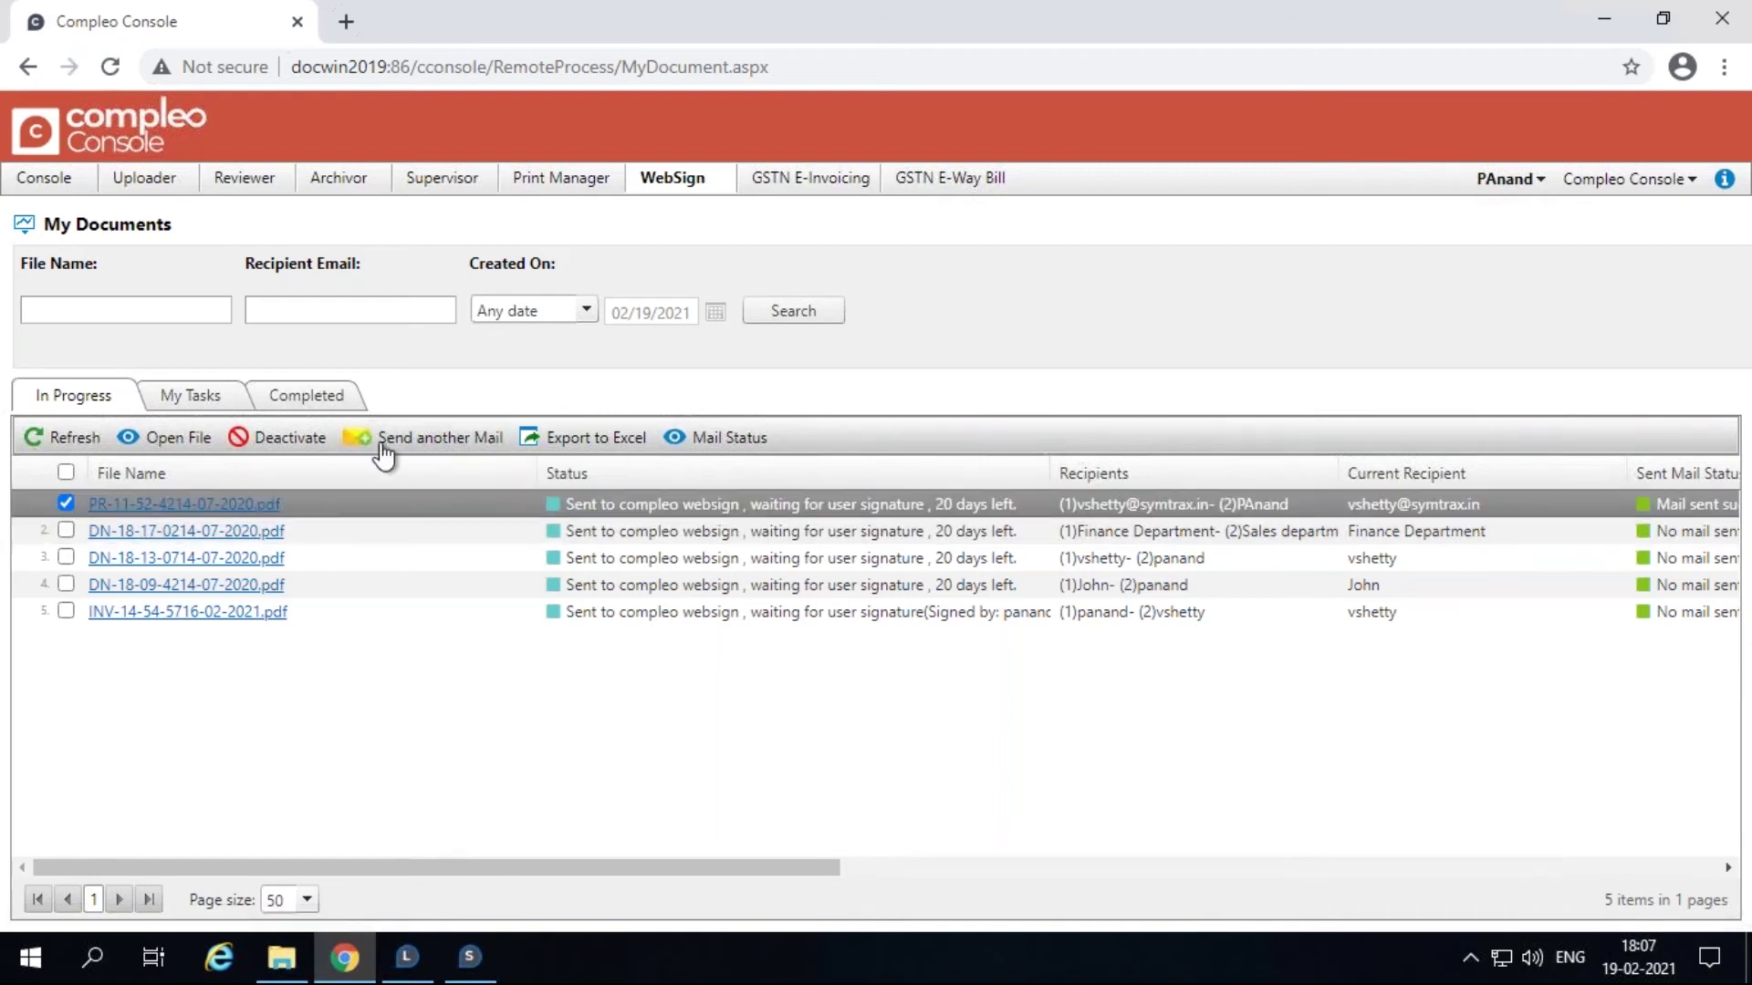
{"action": "left_click", "coordinate": [380, 443]}
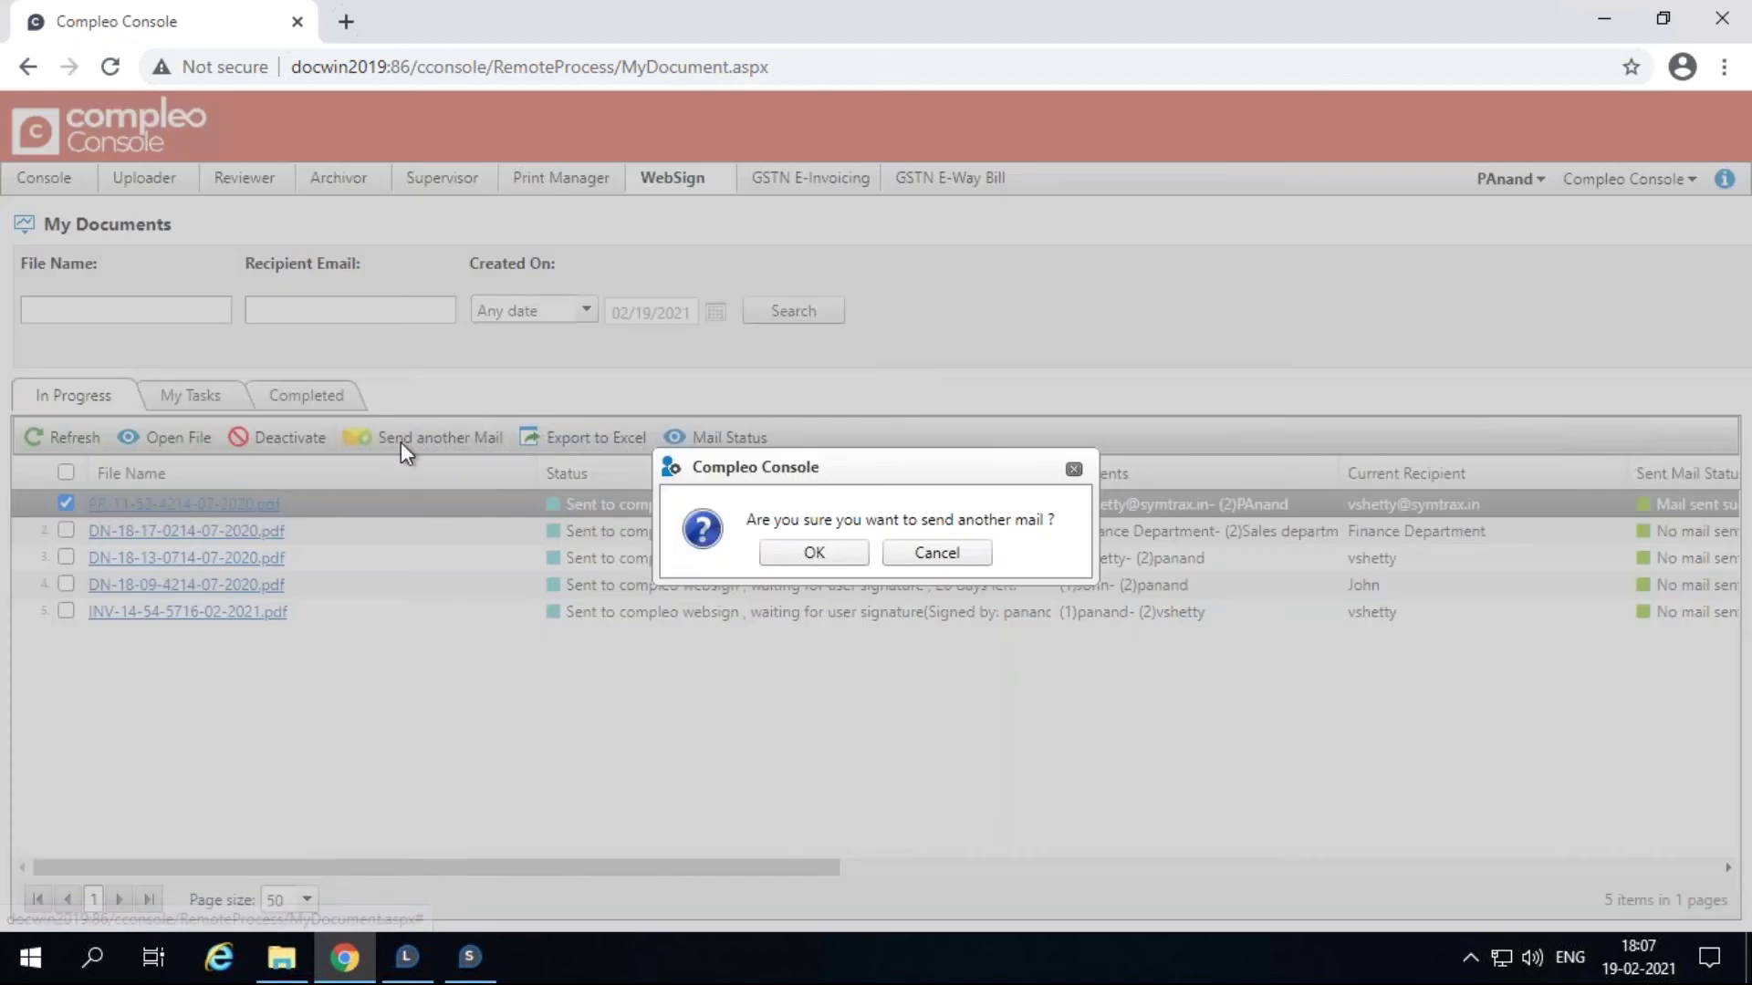
{"action": "left_click", "coordinate": [833, 552]}
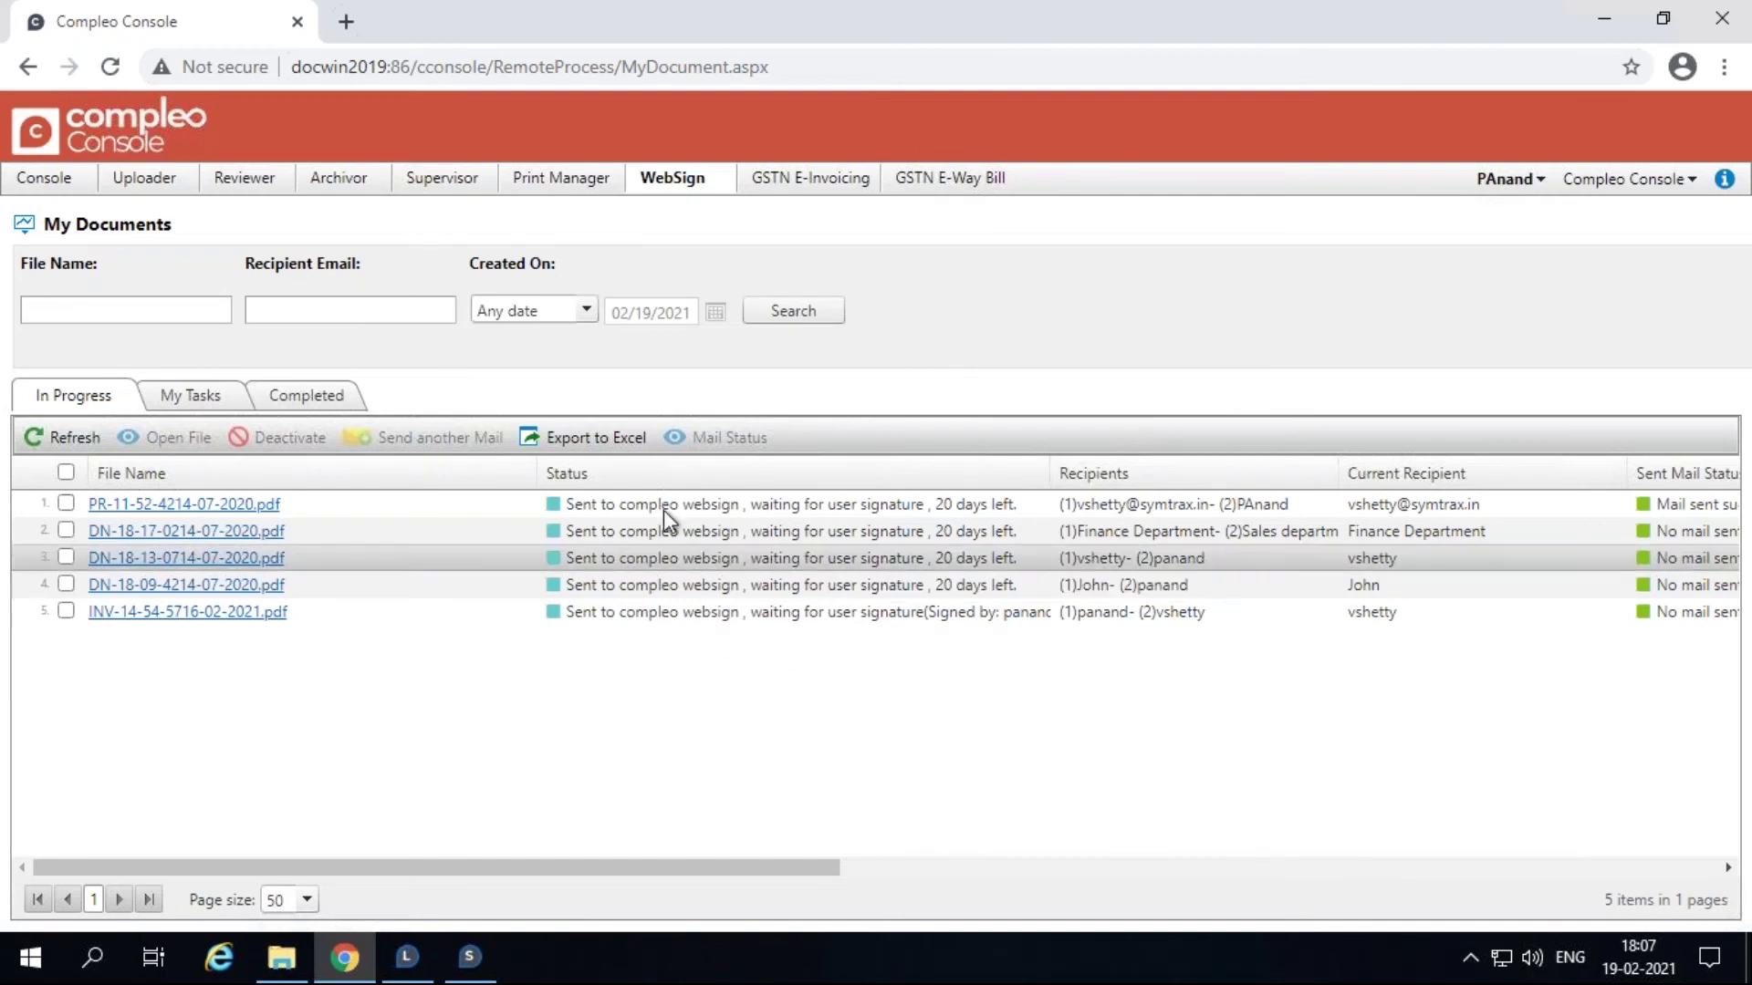
{"action": "left_click", "coordinate": [605, 442]}
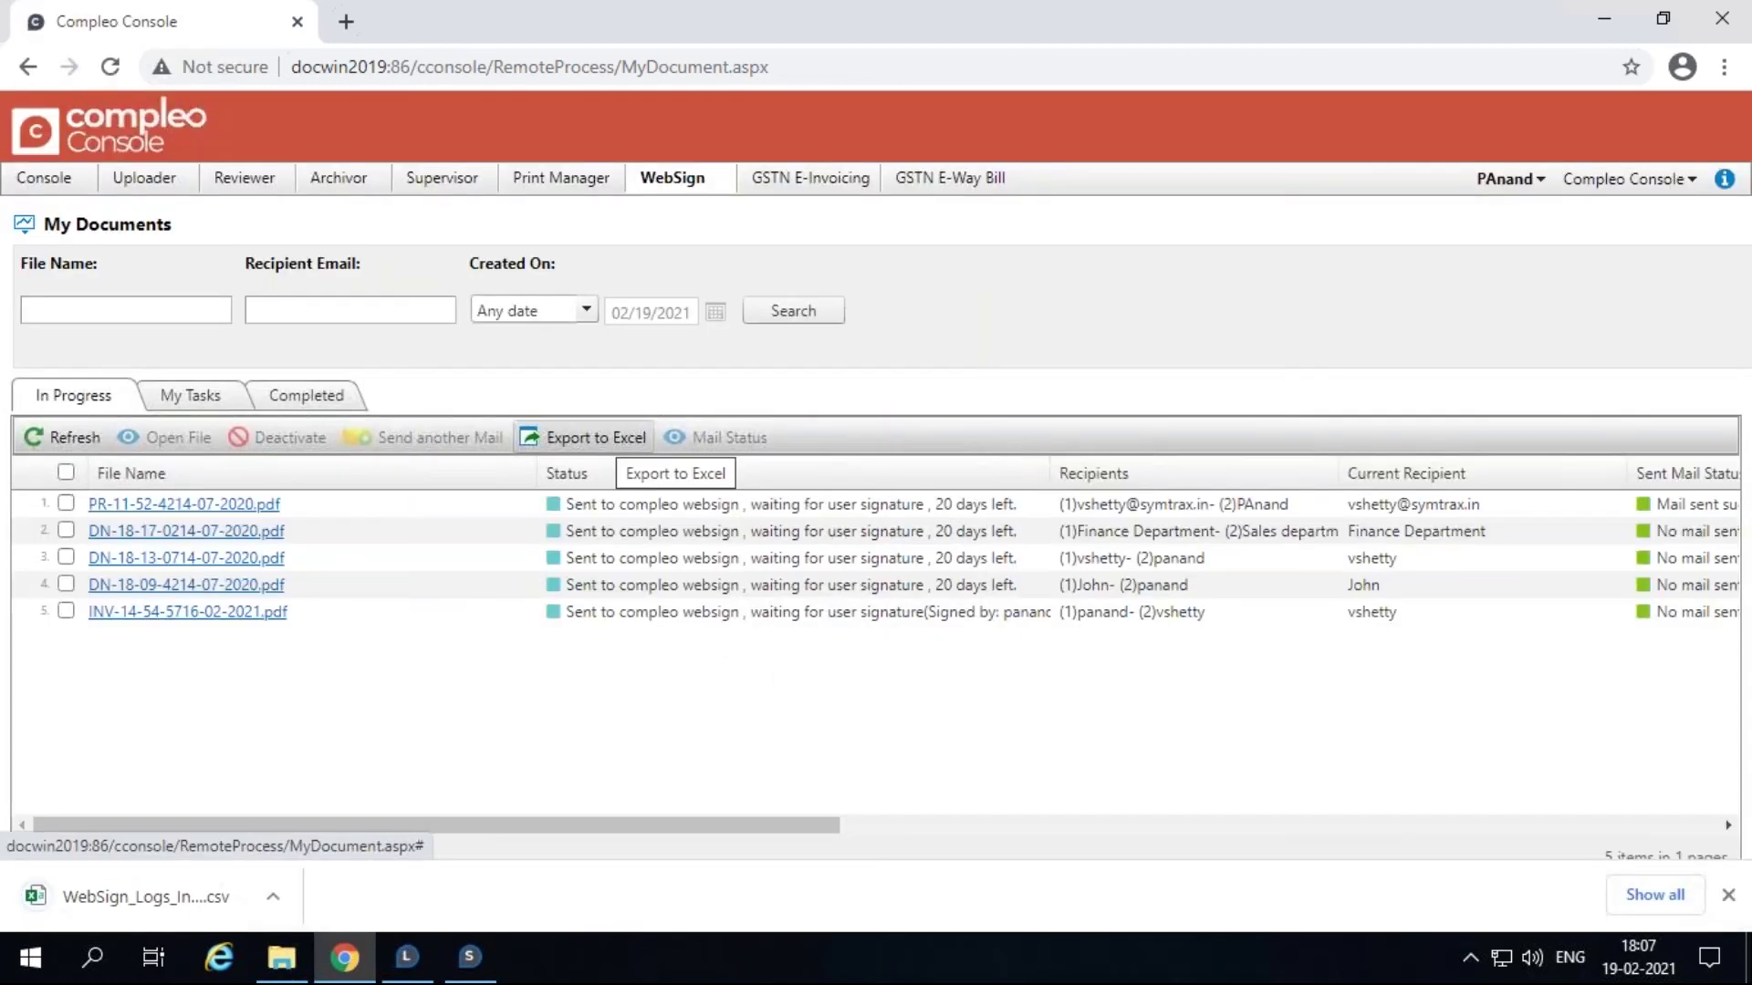
Step: View the WebSign_Logs_In Progress CSV listing five documents in Excel, then close it
{"action": "left_click", "coordinate": [187, 885]}
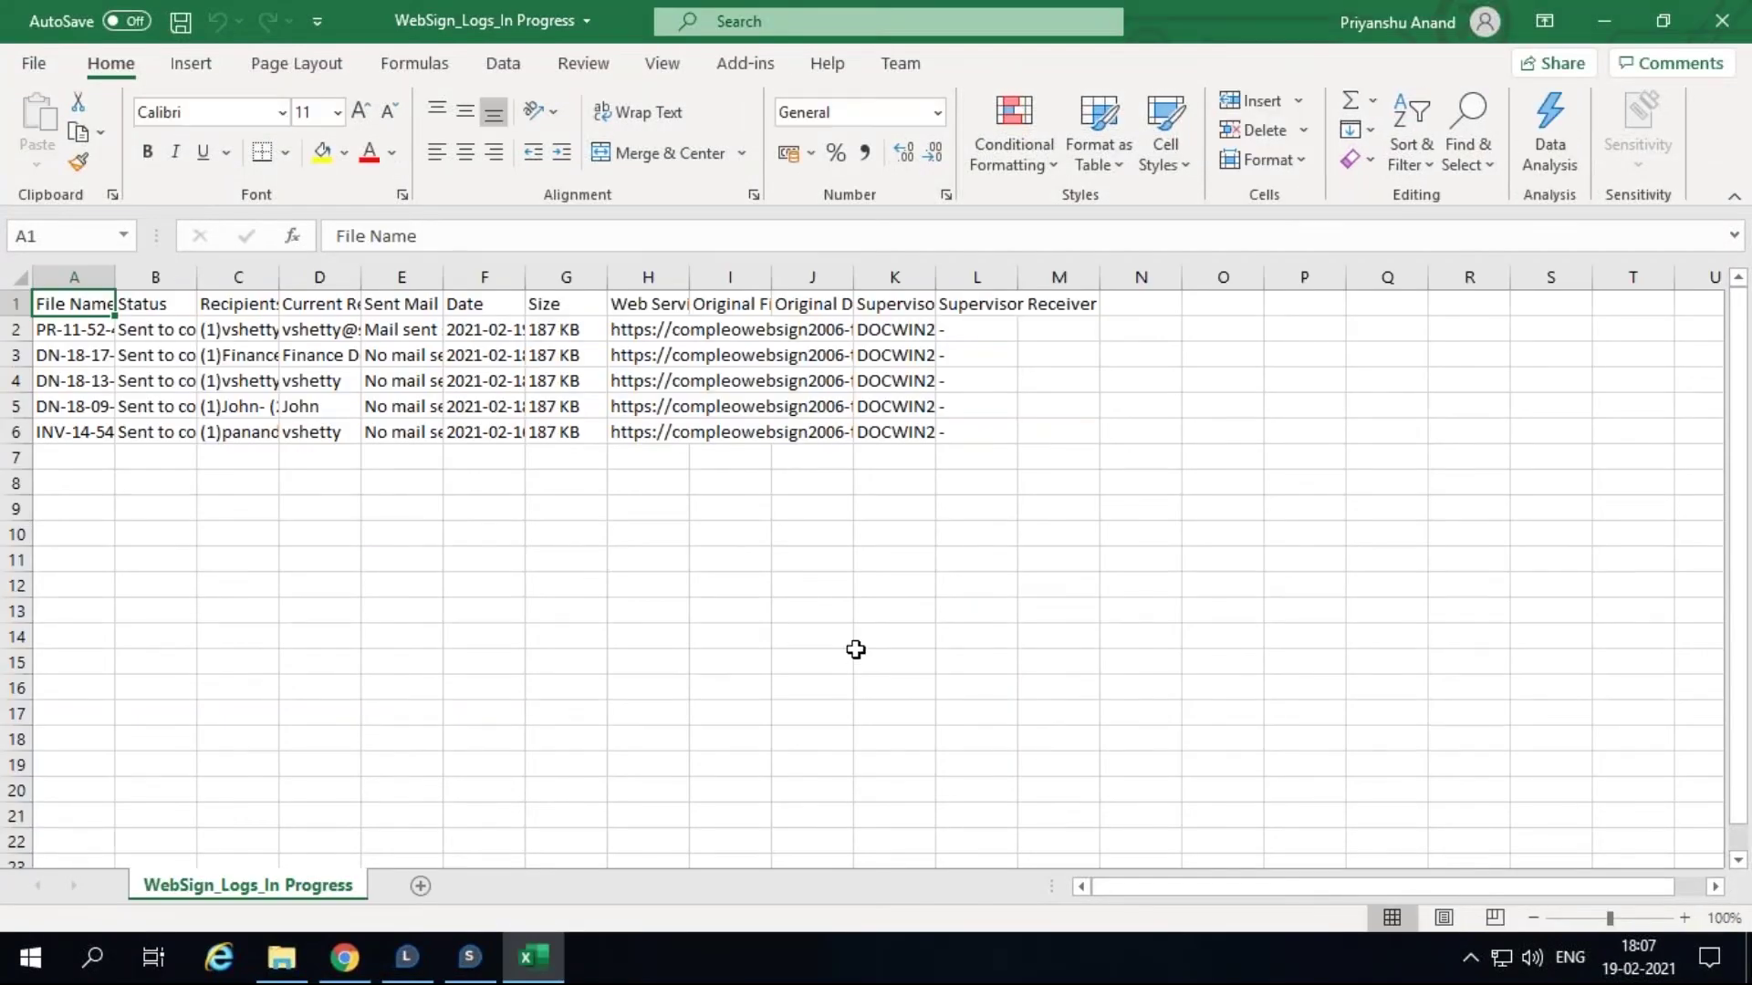
{"action": "left_click", "coordinate": [1721, 20]}
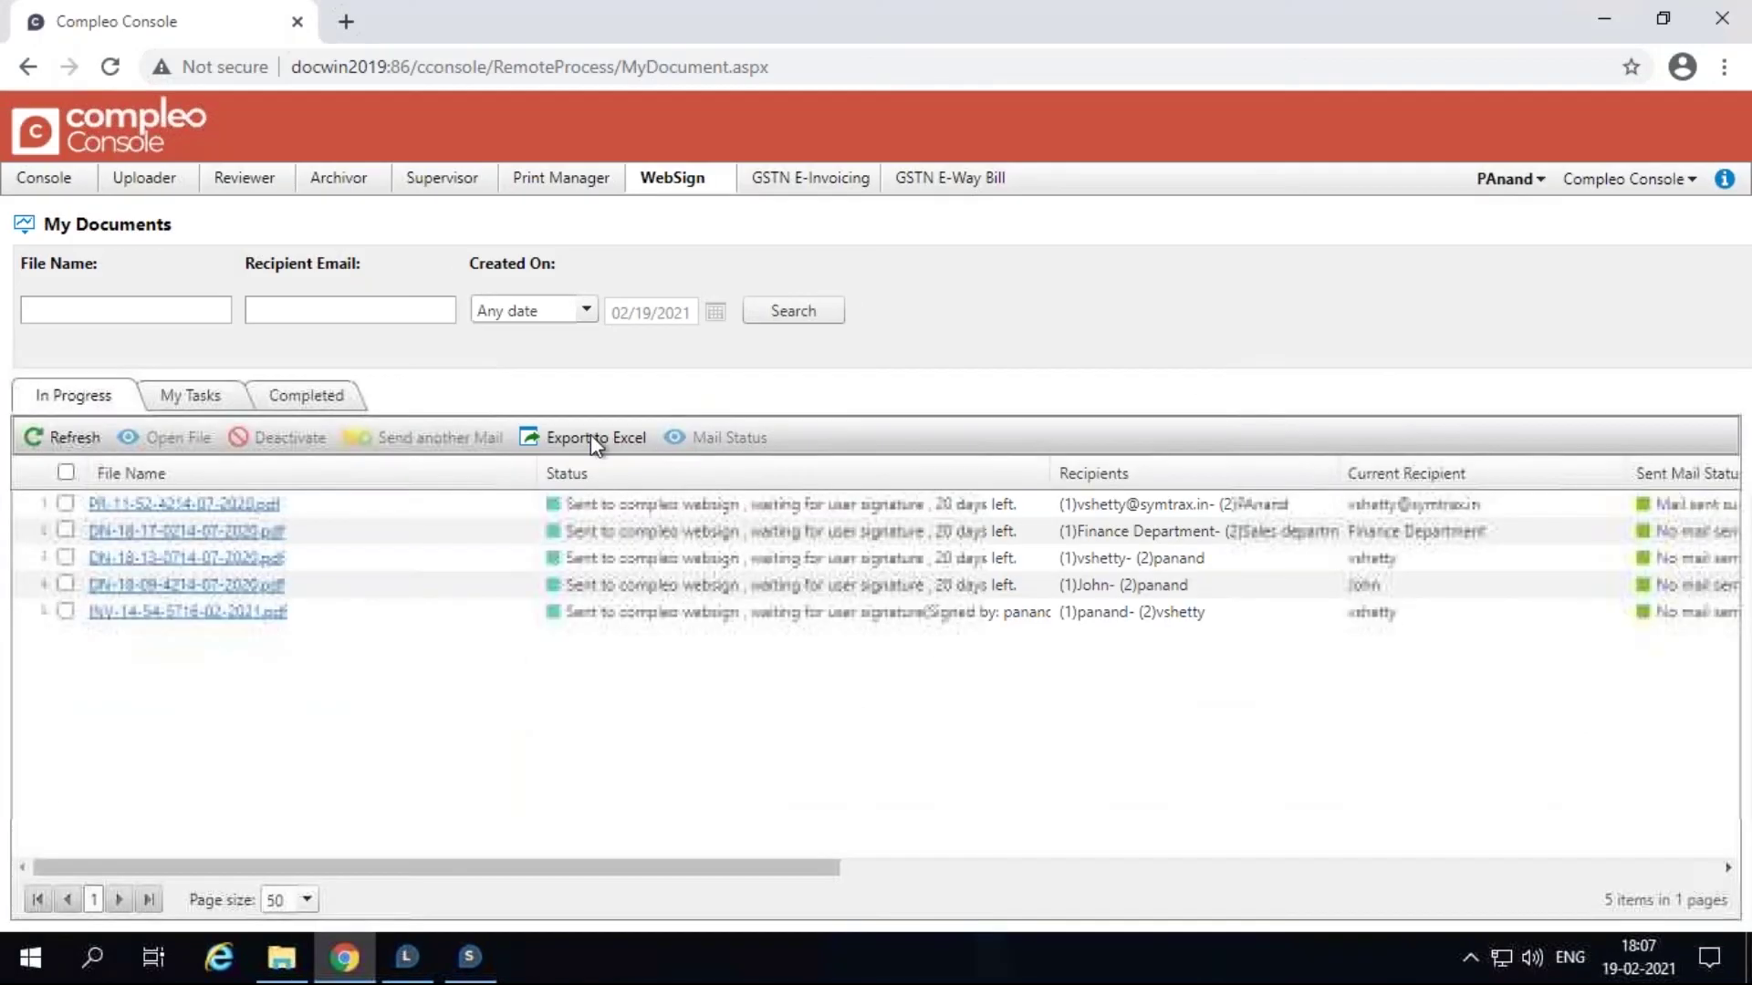
Step: Check the first in-progress document's mail status, then select the fourth document in My Tasks
{"action": "left_click", "coordinate": [65, 503]}
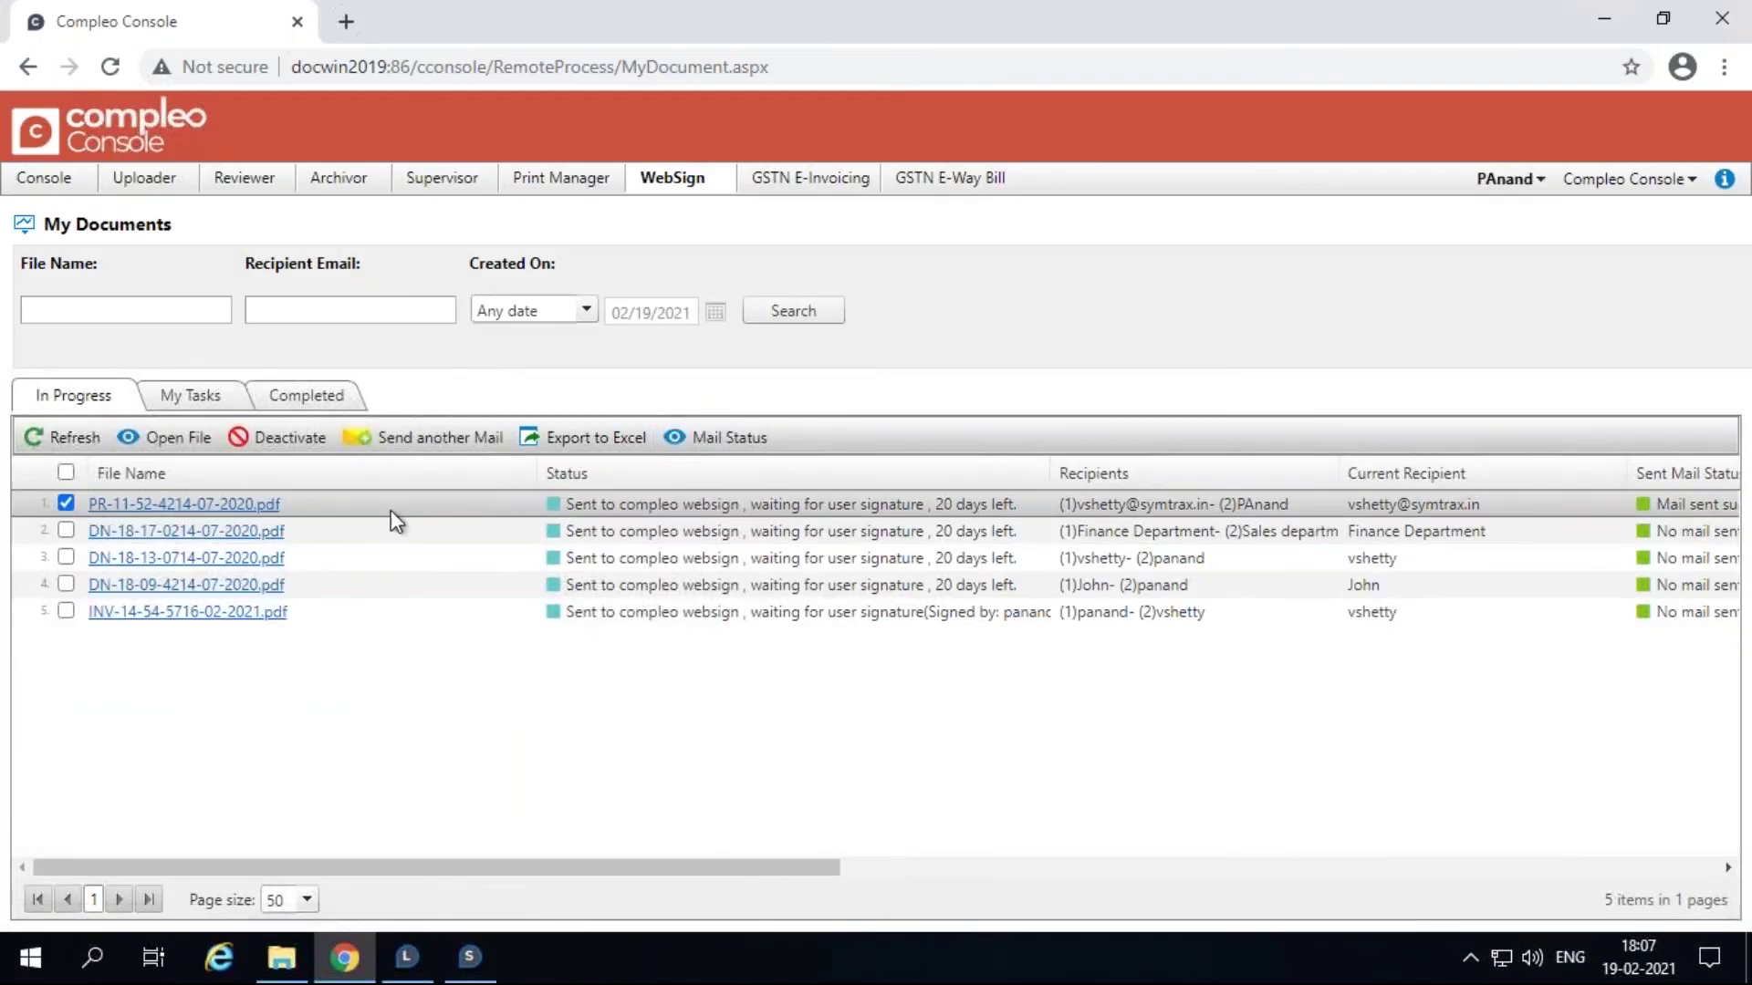
{"action": "left_click", "coordinate": [737, 439]}
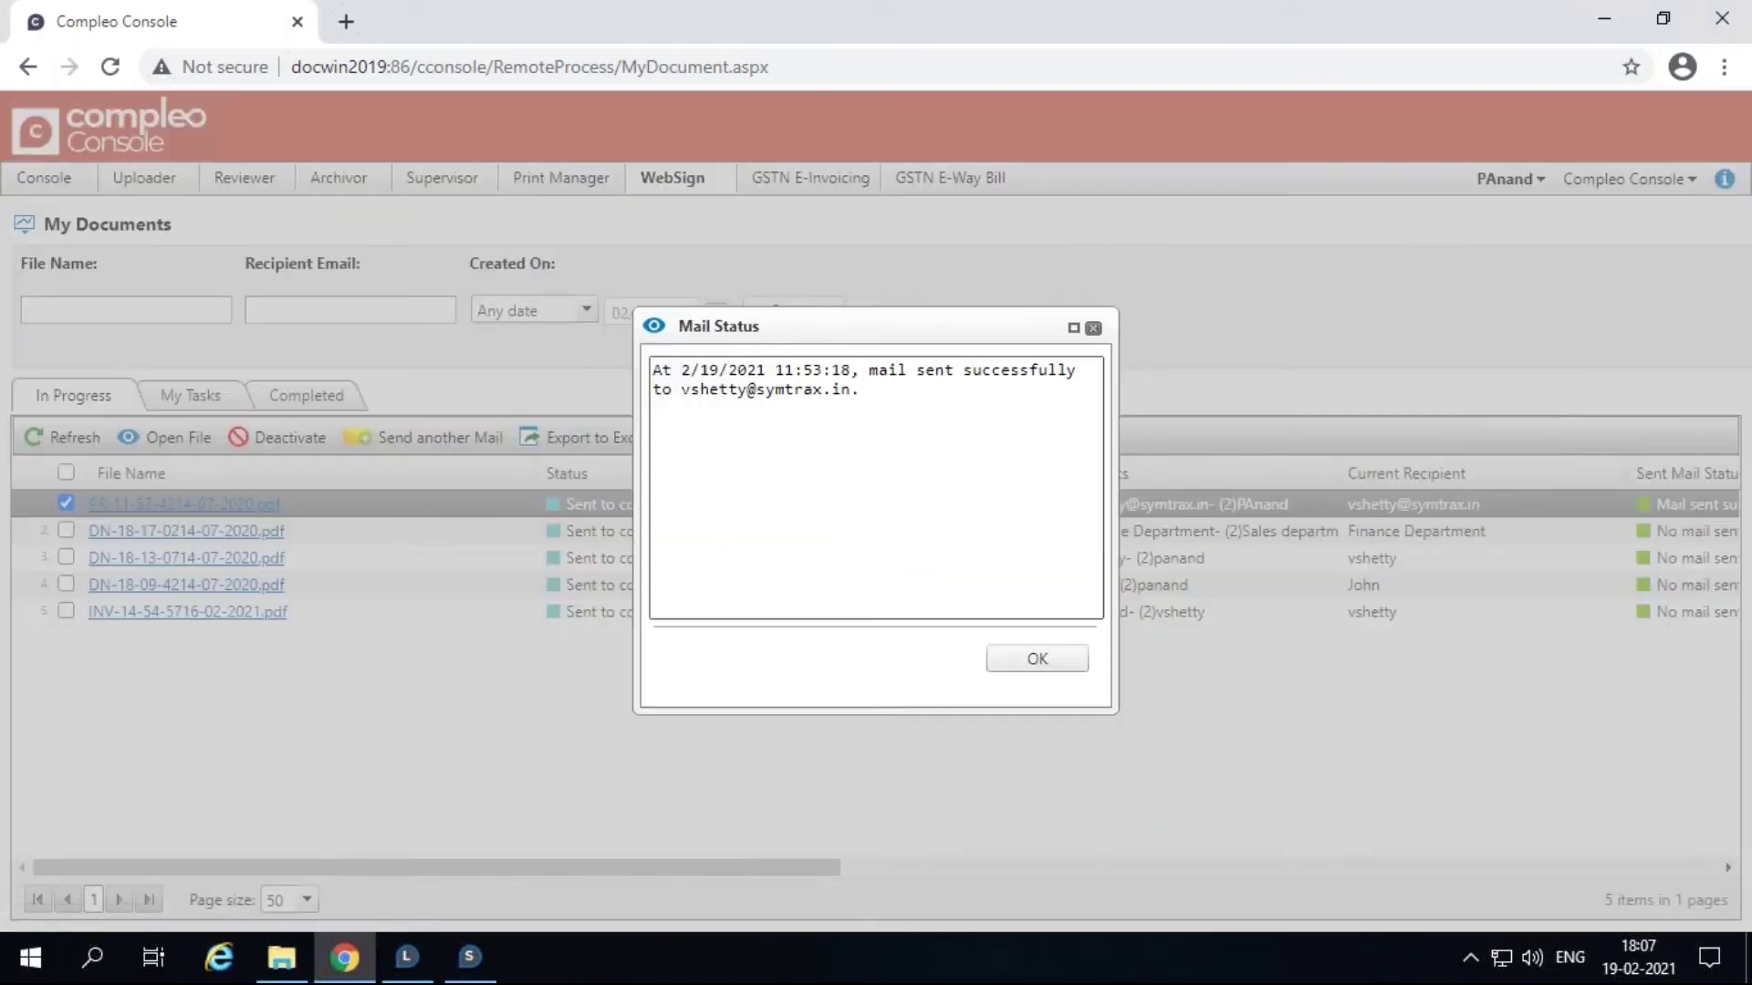
{"action": "left_click", "coordinate": [1094, 329]}
{"action": "left_click", "coordinate": [64, 503]}
{"action": "left_click", "coordinate": [182, 399]}
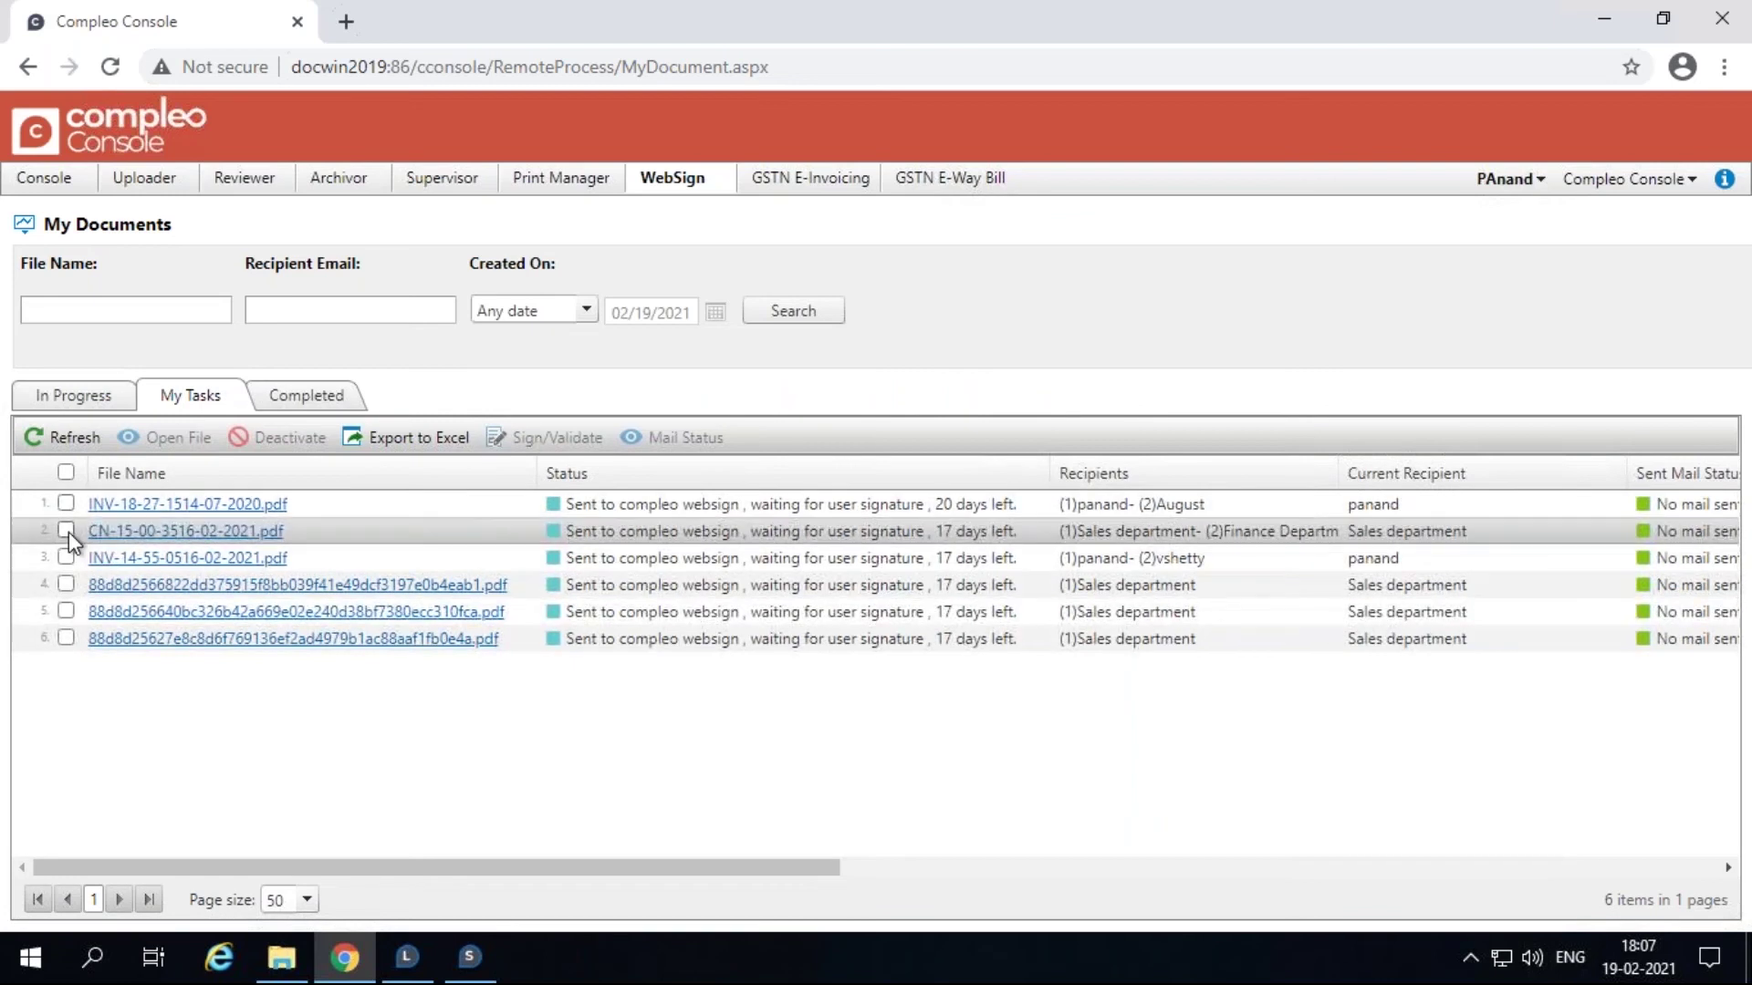
{"action": "left_click", "coordinate": [66, 584]}
Step: Open 88d8d2566822dd375915f8bb039f41e49dcf3197e0b4eab1.pdf for signing and reject it
{"action": "left_click", "coordinate": [544, 437]}
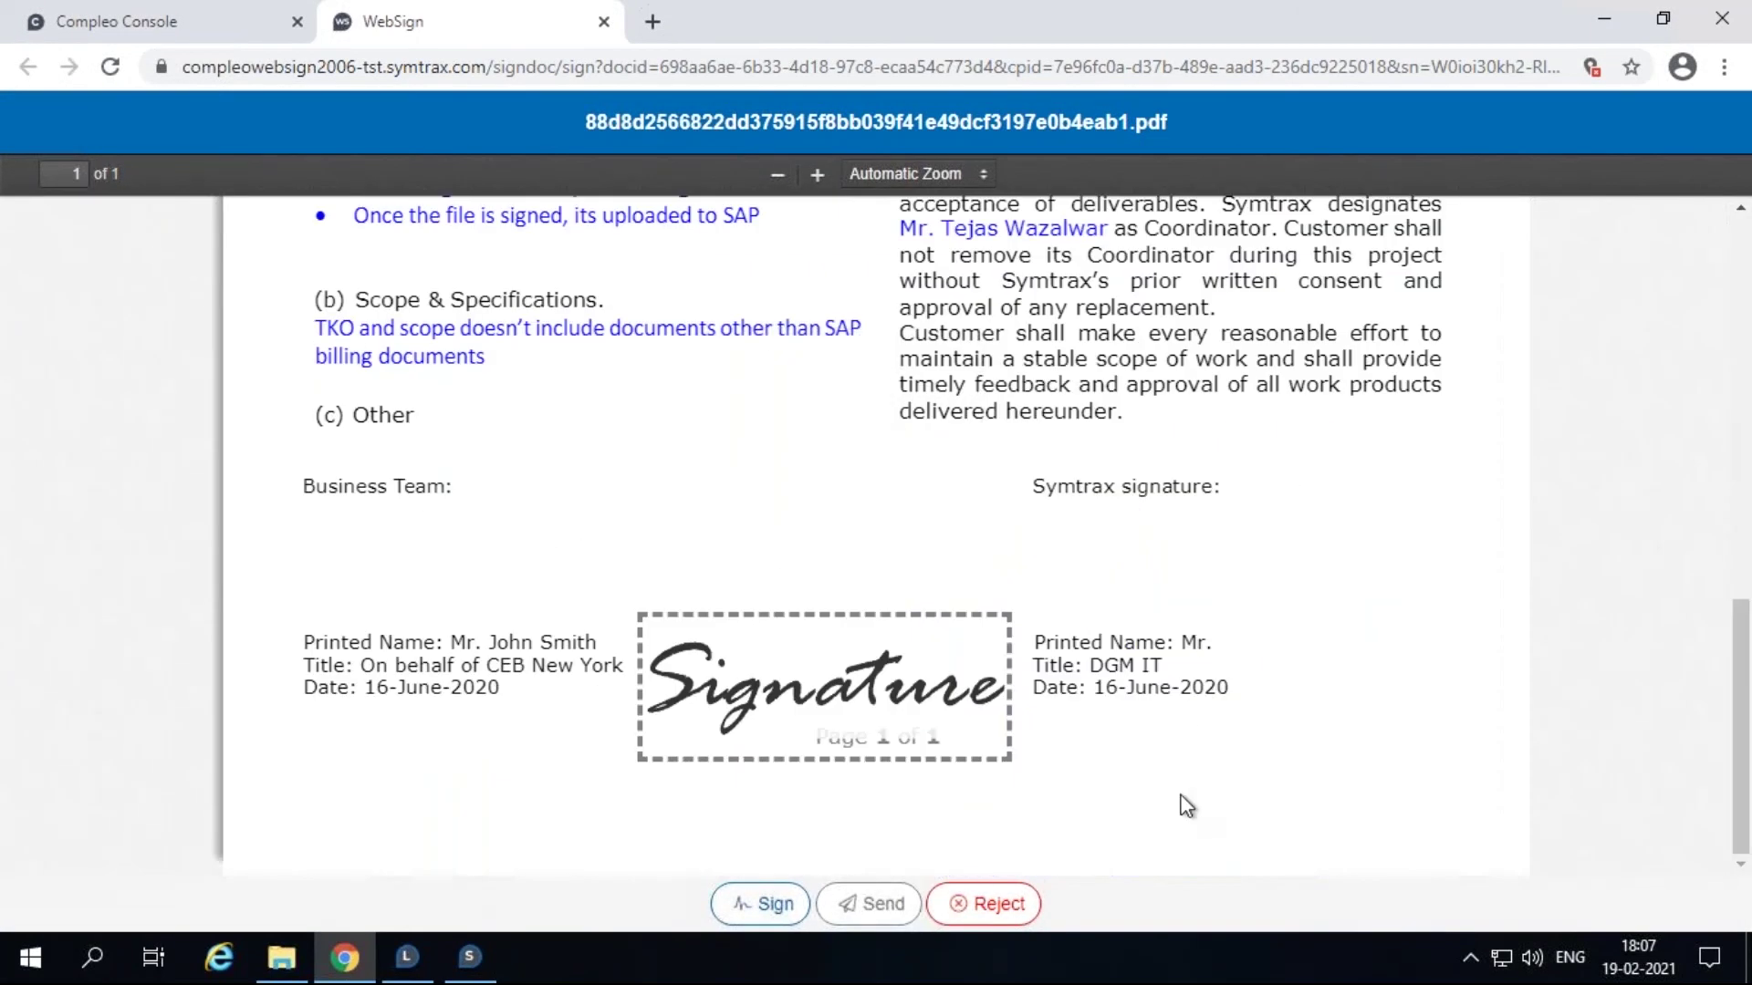
{"action": "left_click", "coordinate": [1002, 906]}
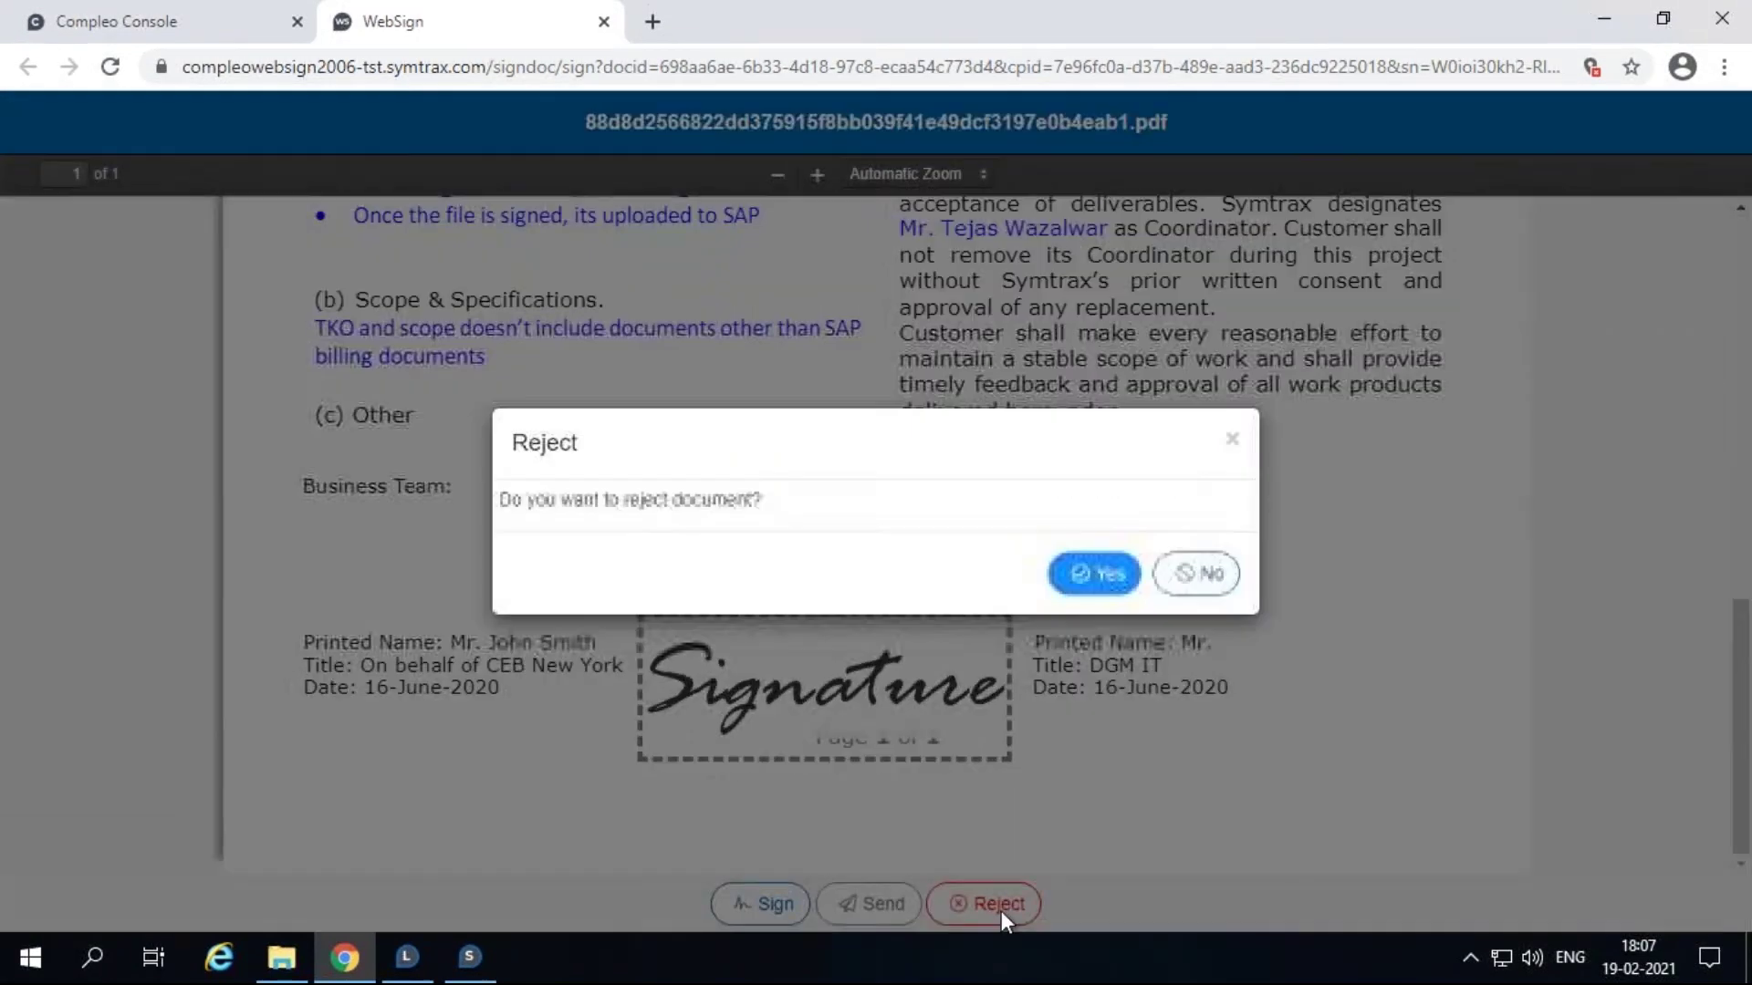
{"action": "left_click", "coordinate": [1100, 575]}
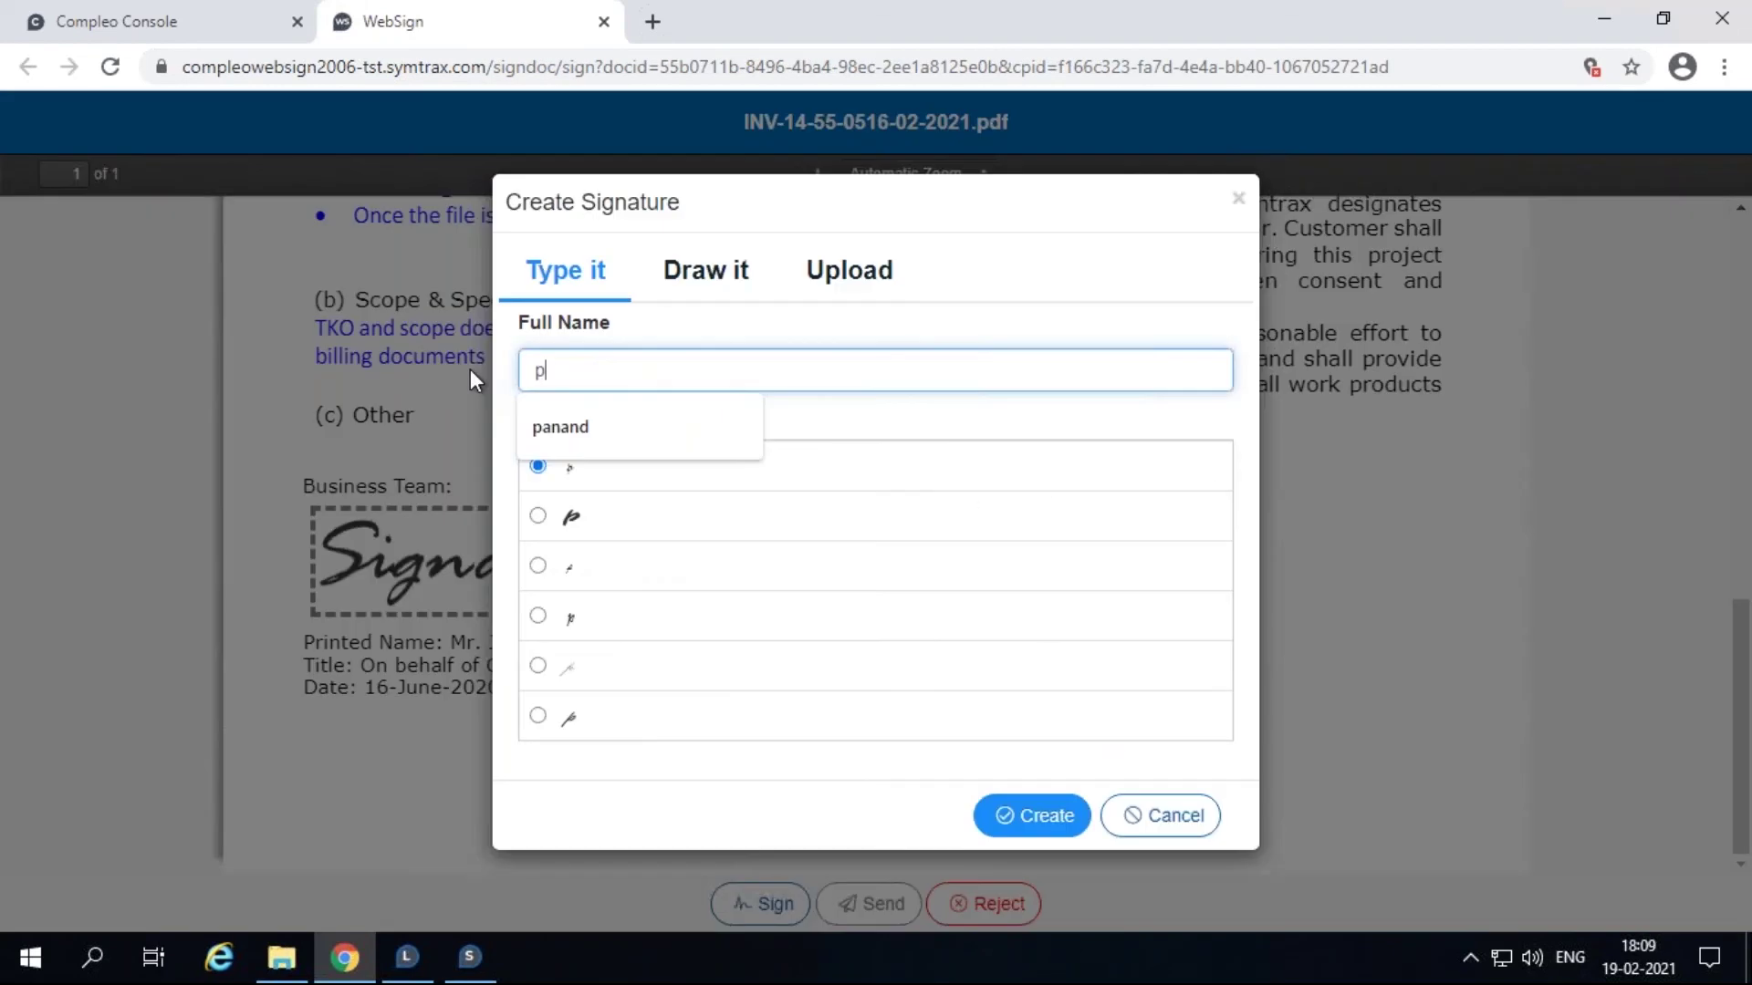
{"action": "type", "text": "anan"}
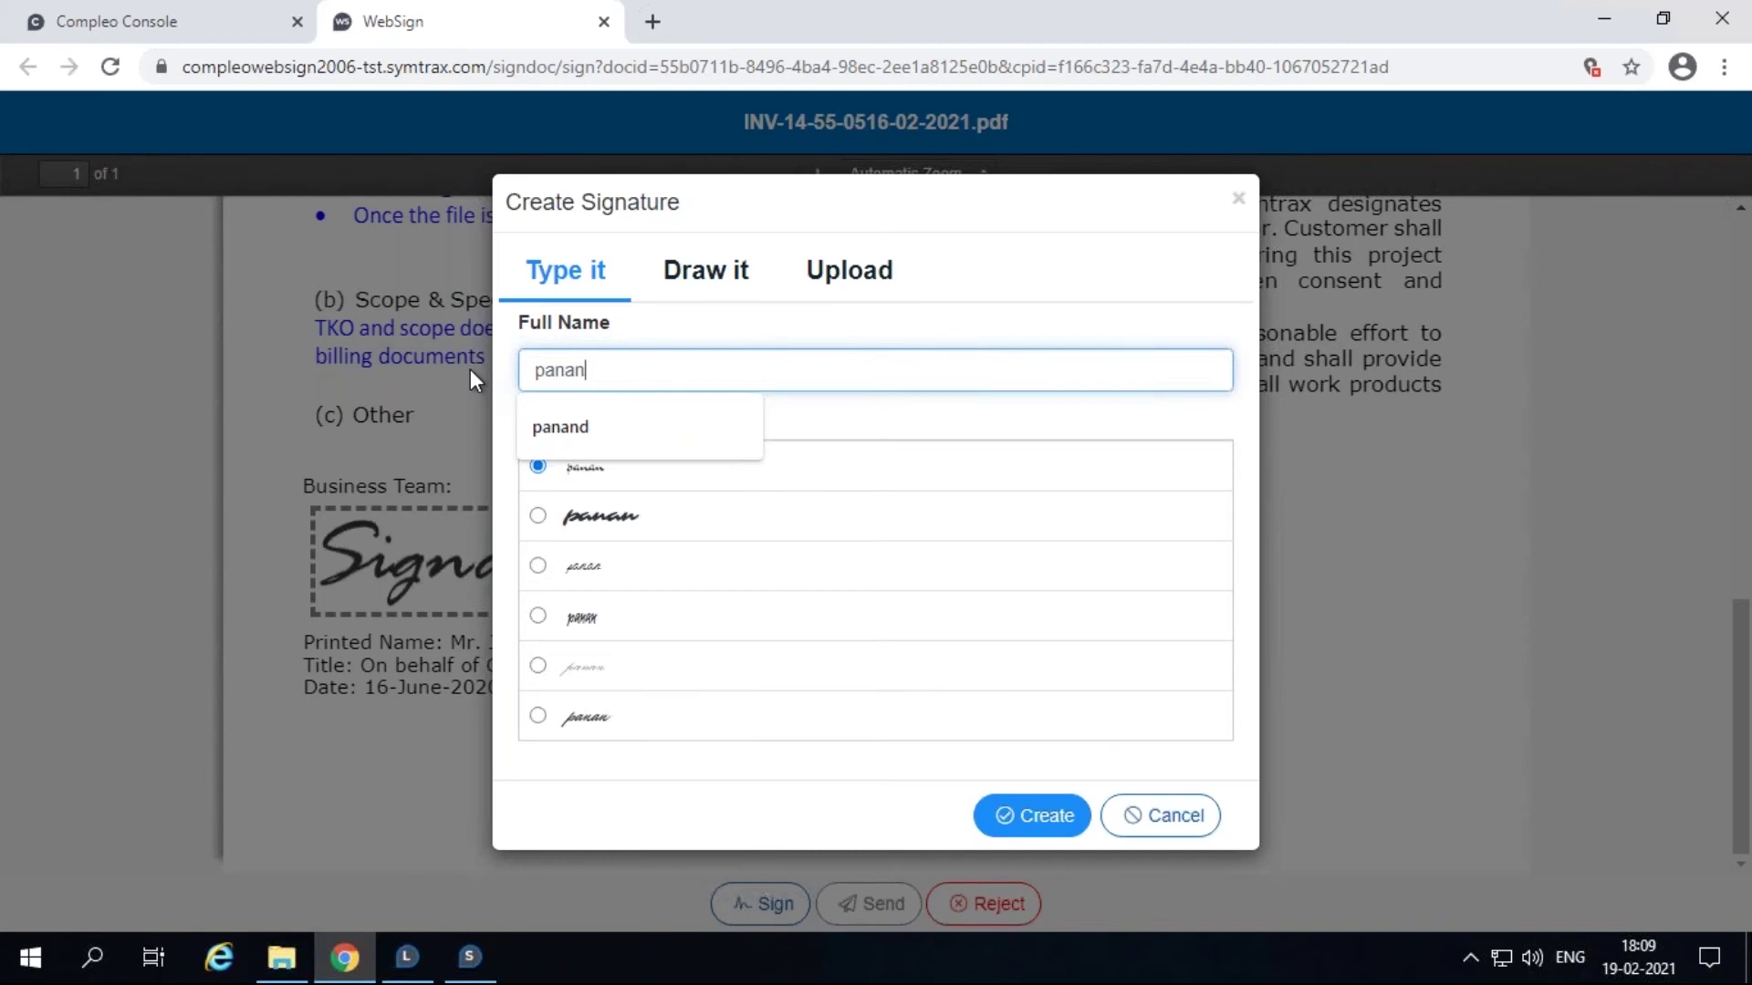
{"action": "type", "text": "d"}
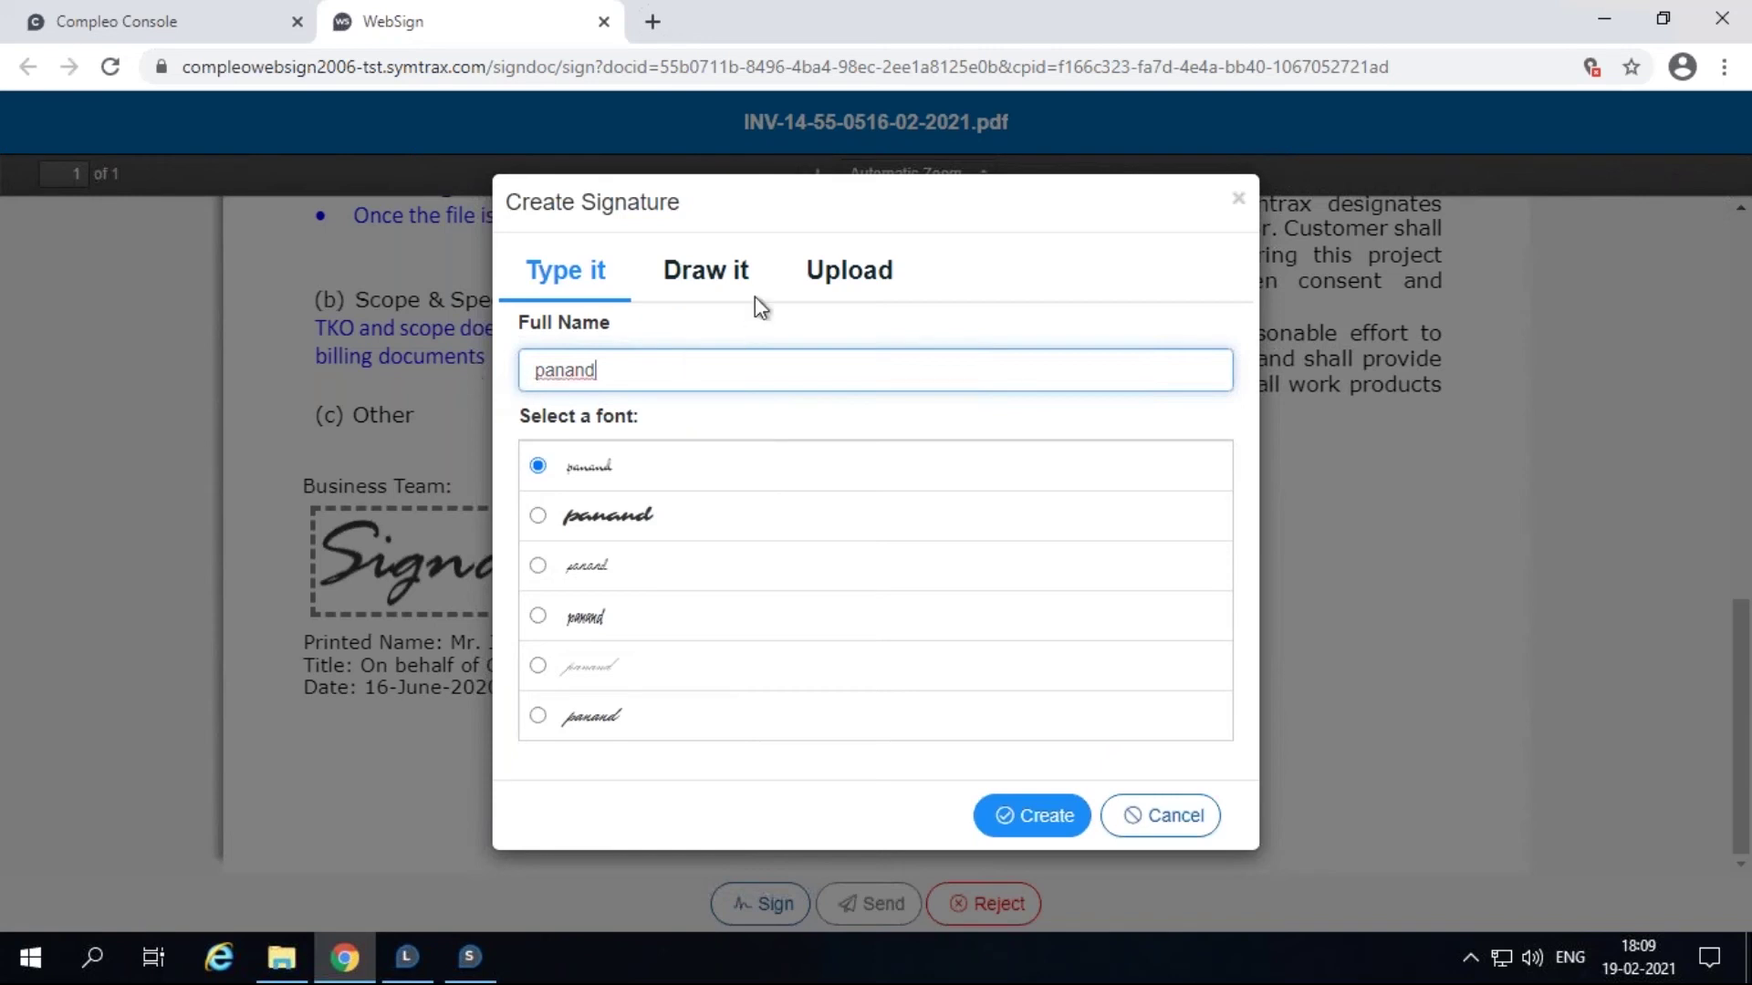
{"action": "left_click", "coordinate": [715, 300]}
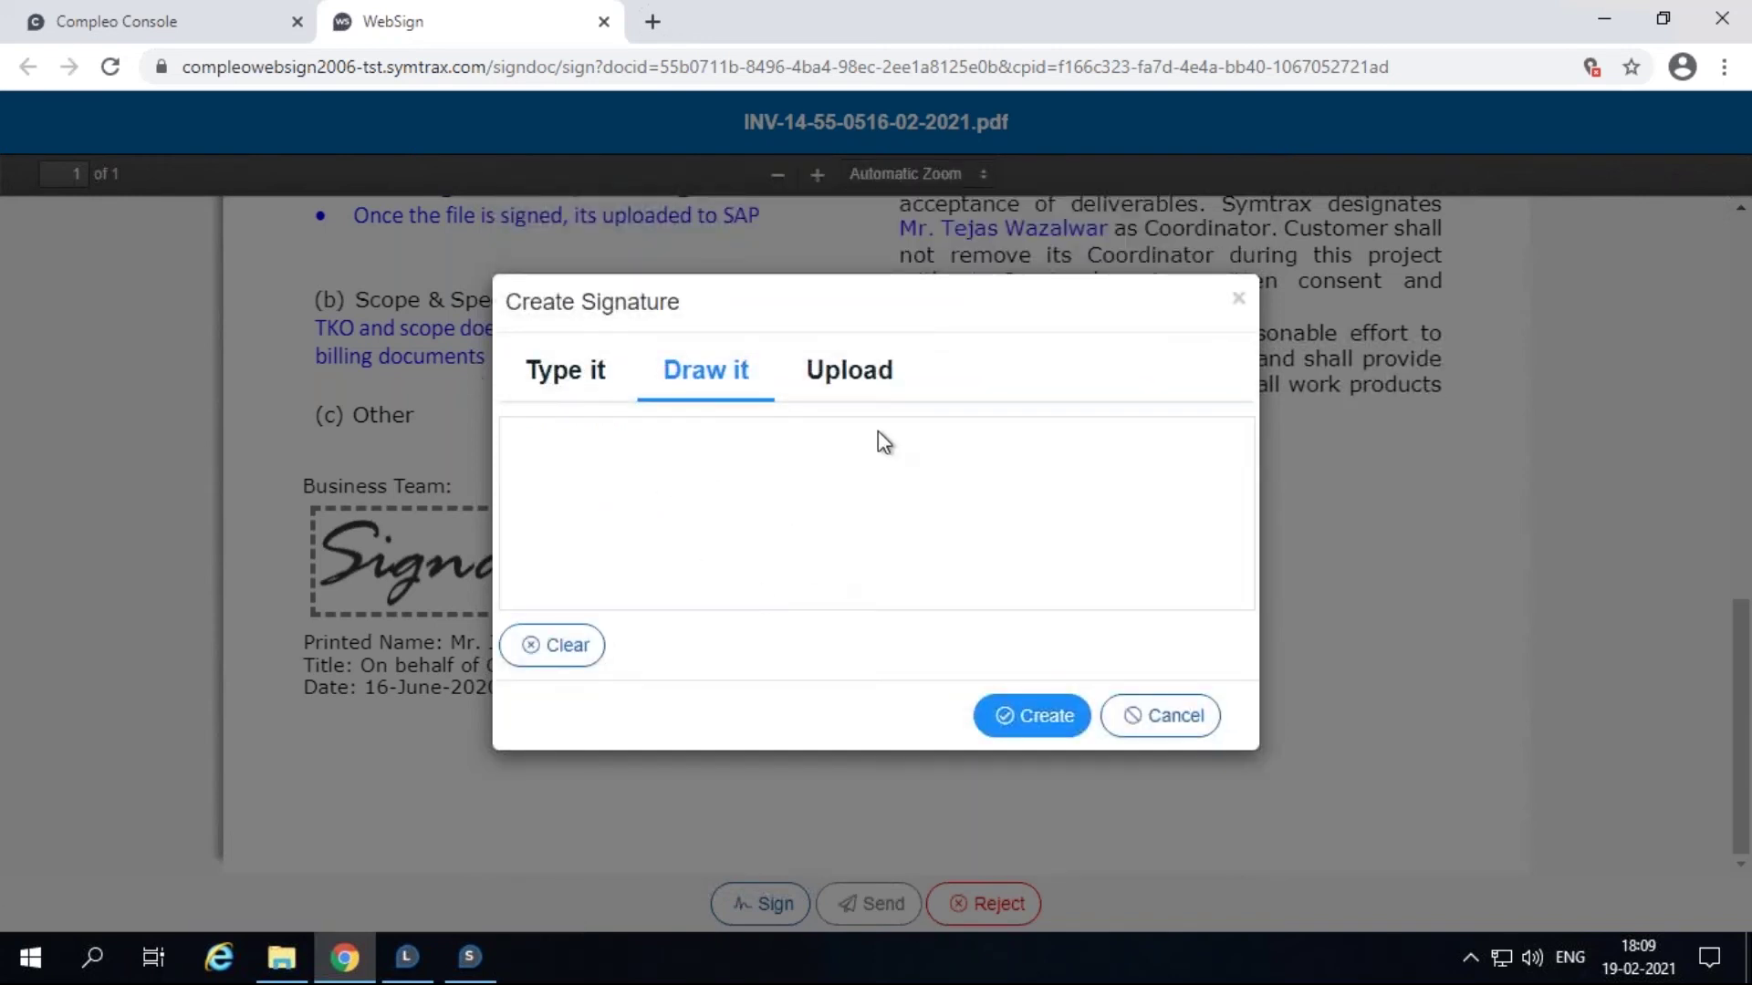
{"action": "left_click", "coordinate": [874, 376]}
{"action": "left_click", "coordinate": [1191, 536]}
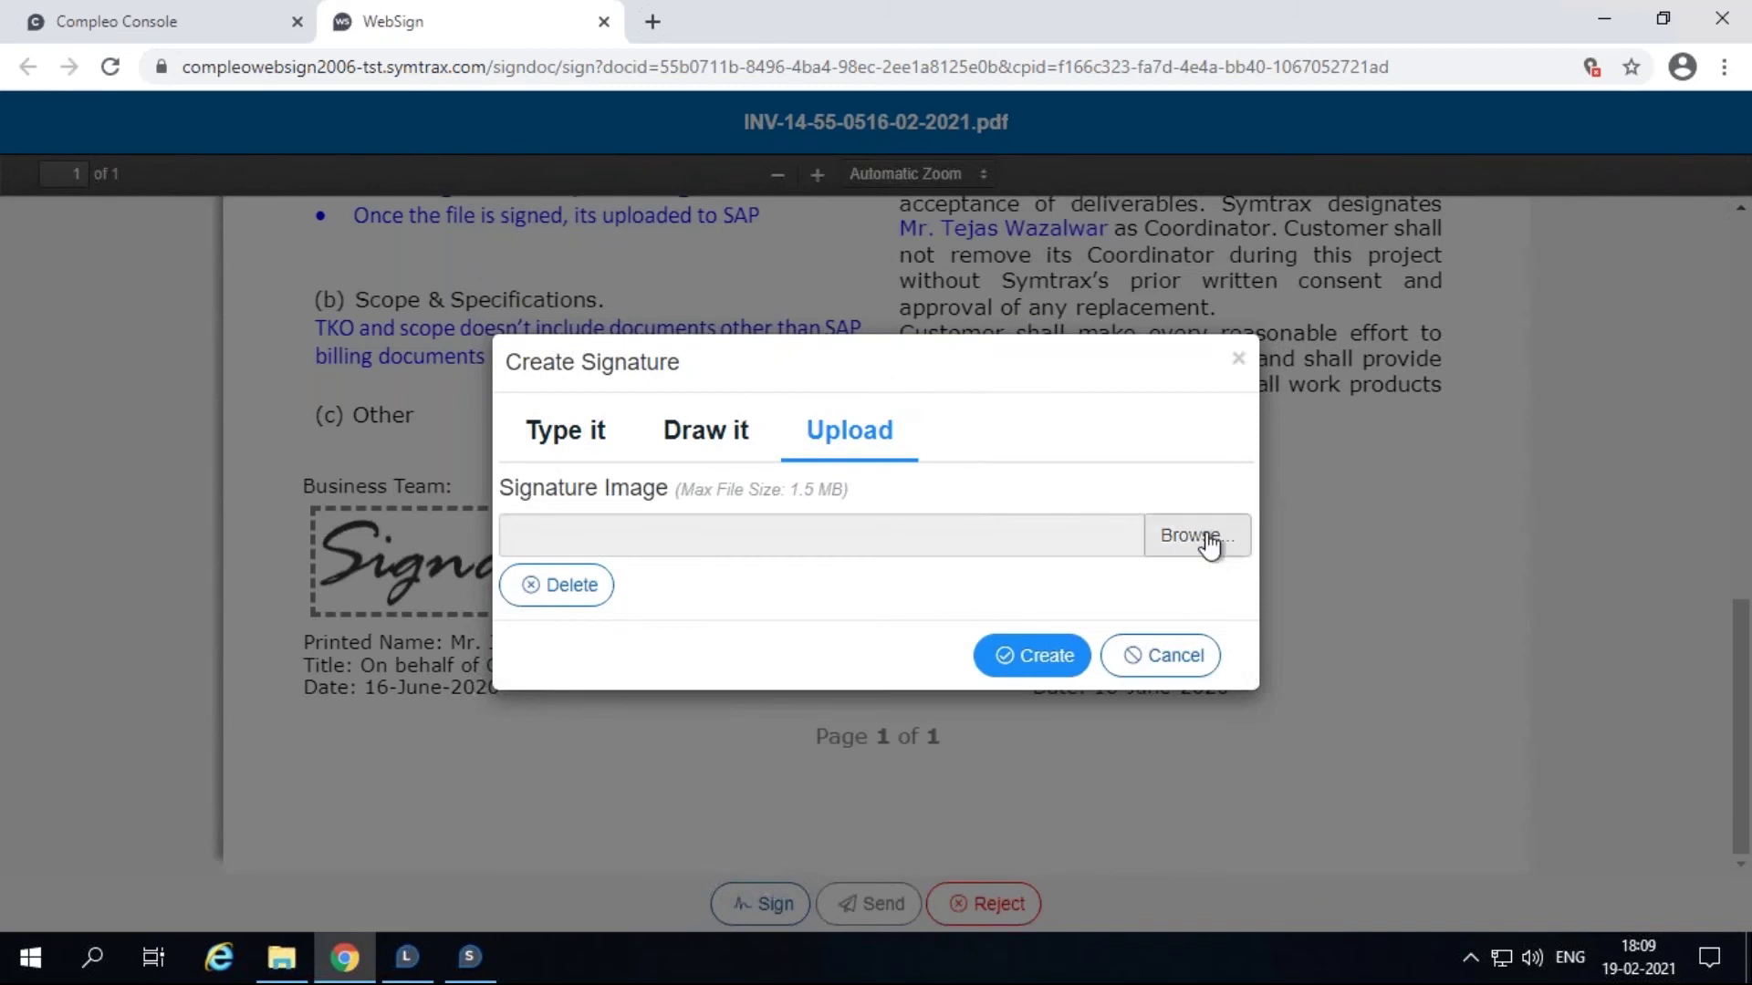
{"action": "left_click", "coordinate": [846, 19]}
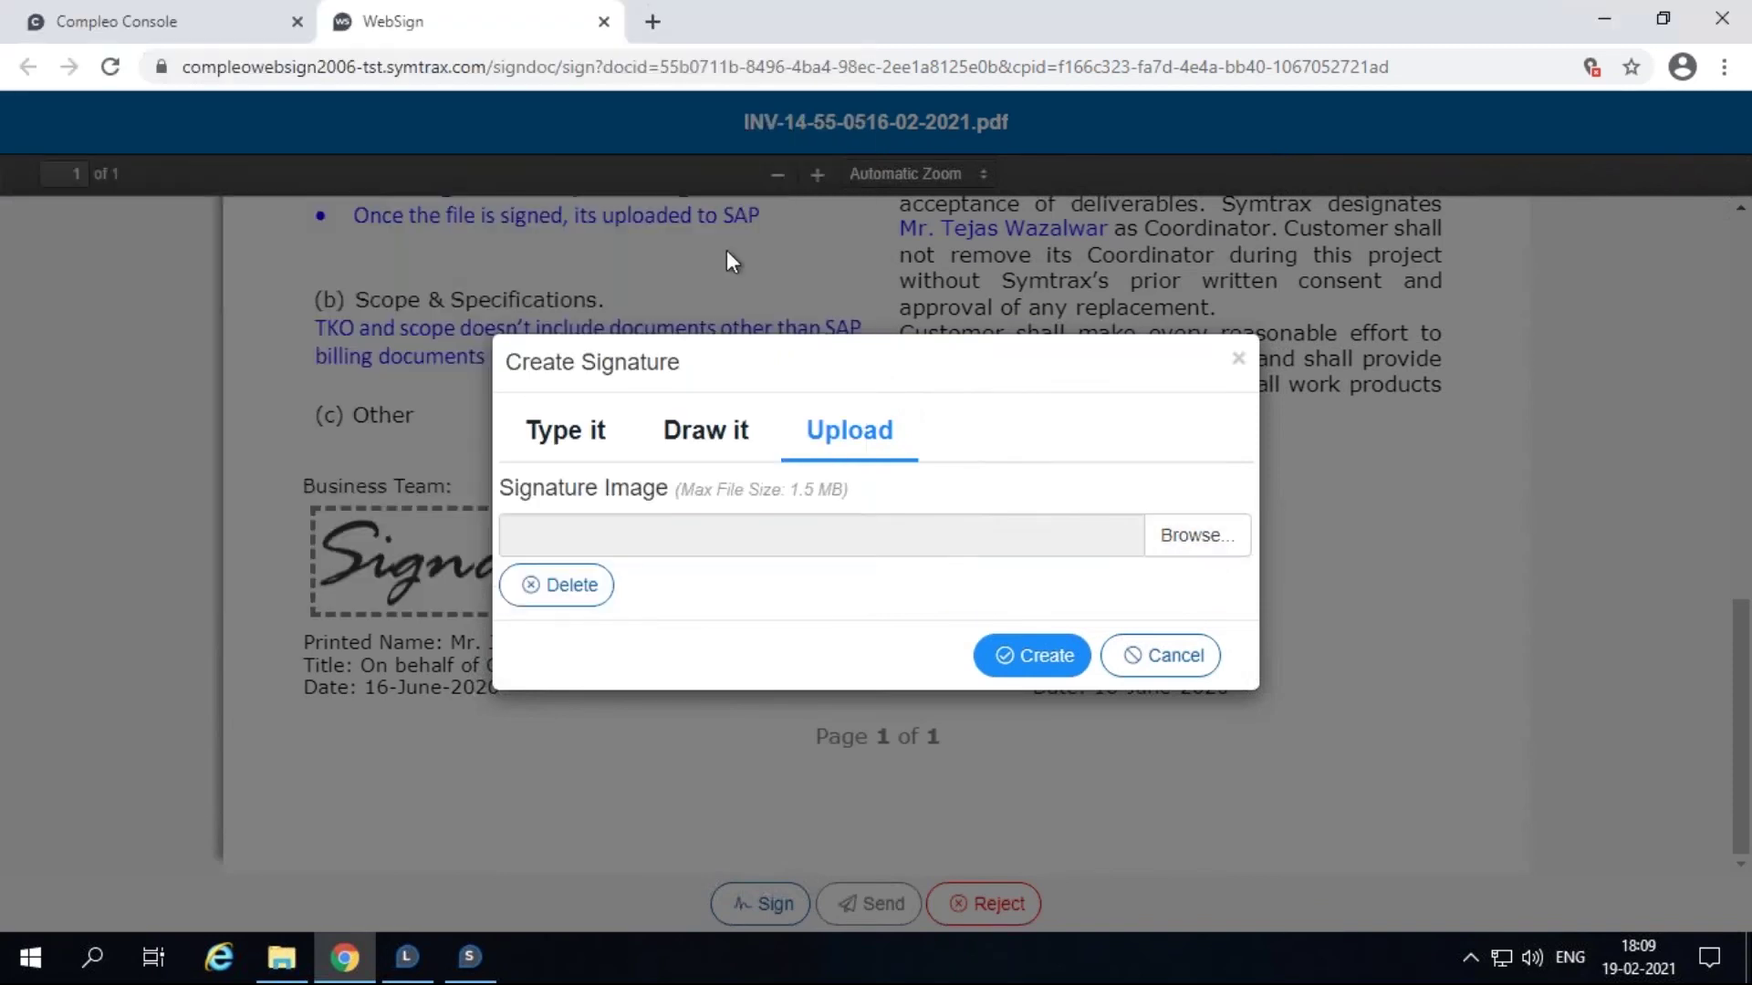
{"action": "left_click", "coordinate": [587, 438]}
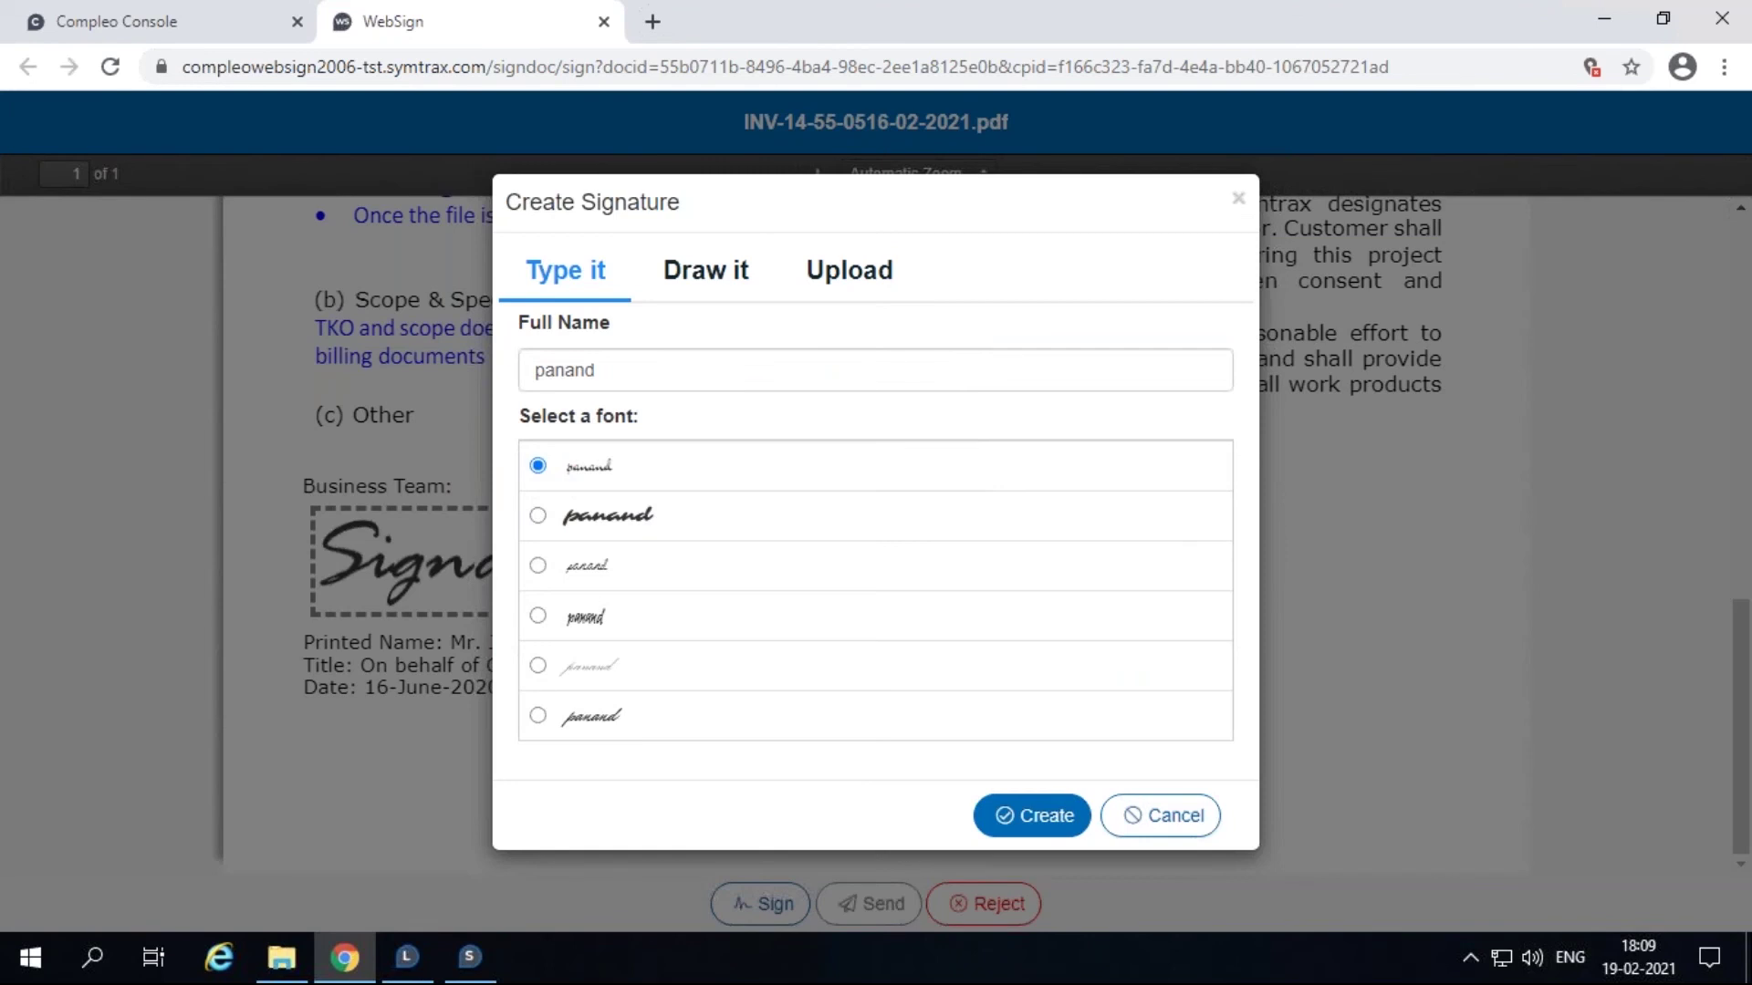
{"action": "left_click", "coordinate": [1032, 814]}
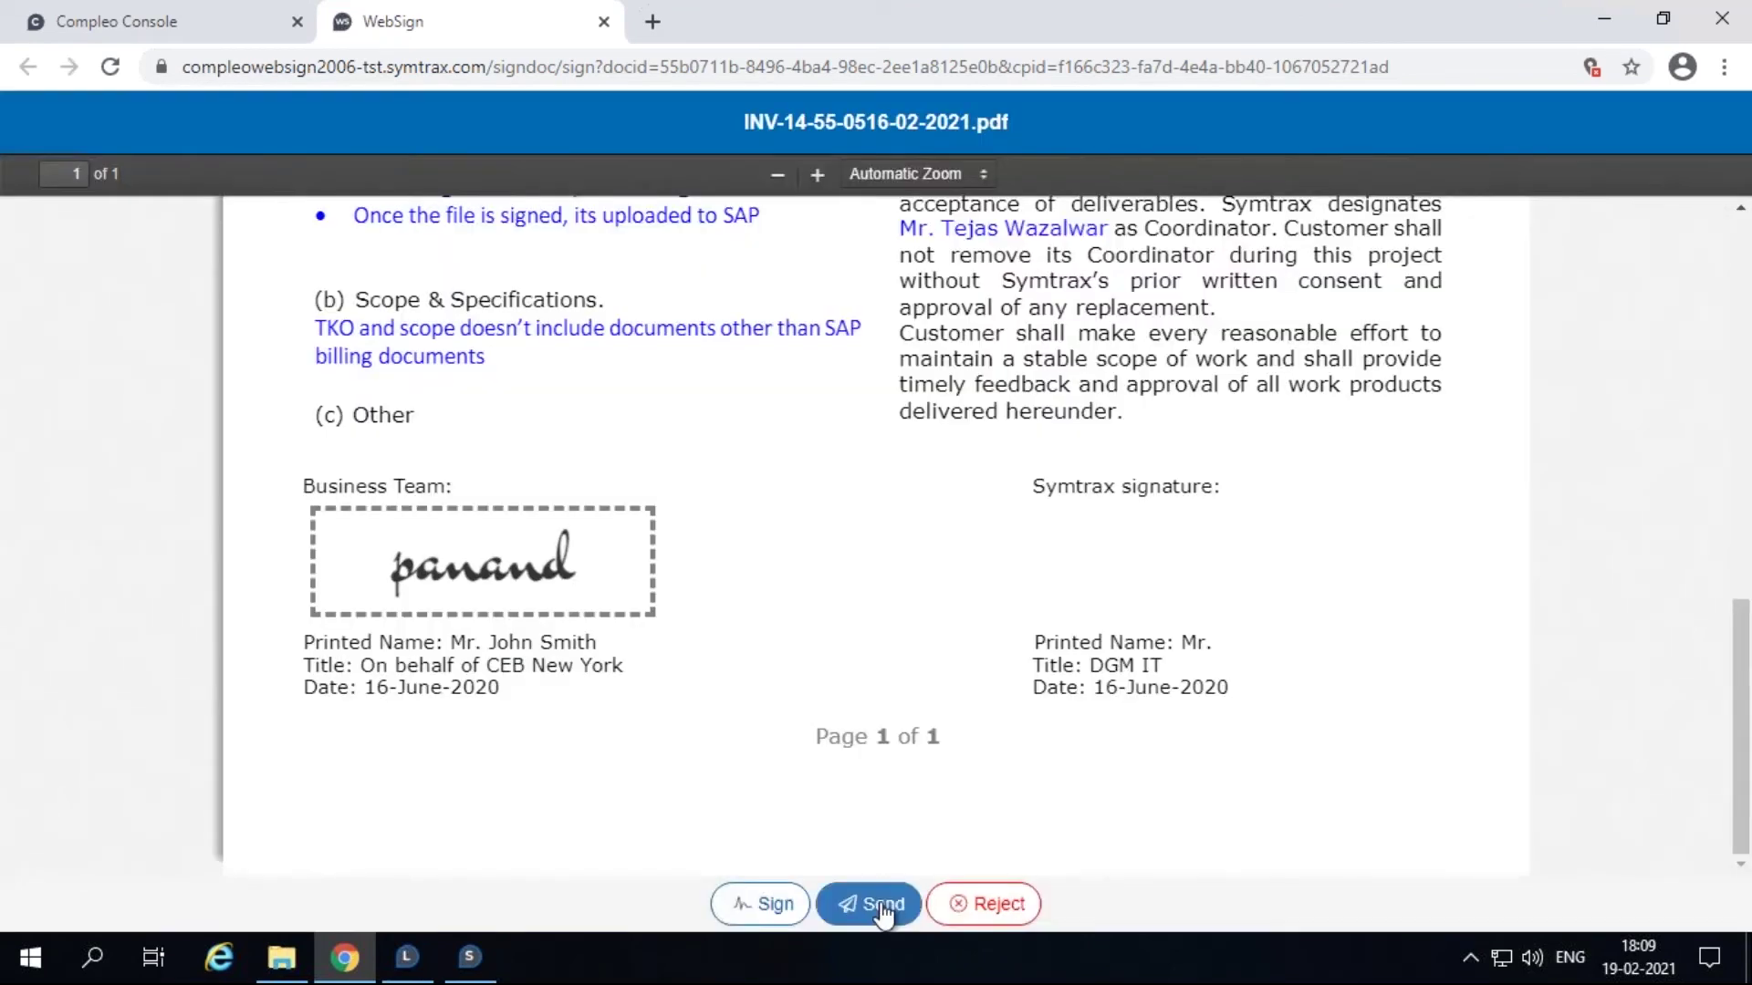
{"action": "left_click", "coordinate": [874, 903]}
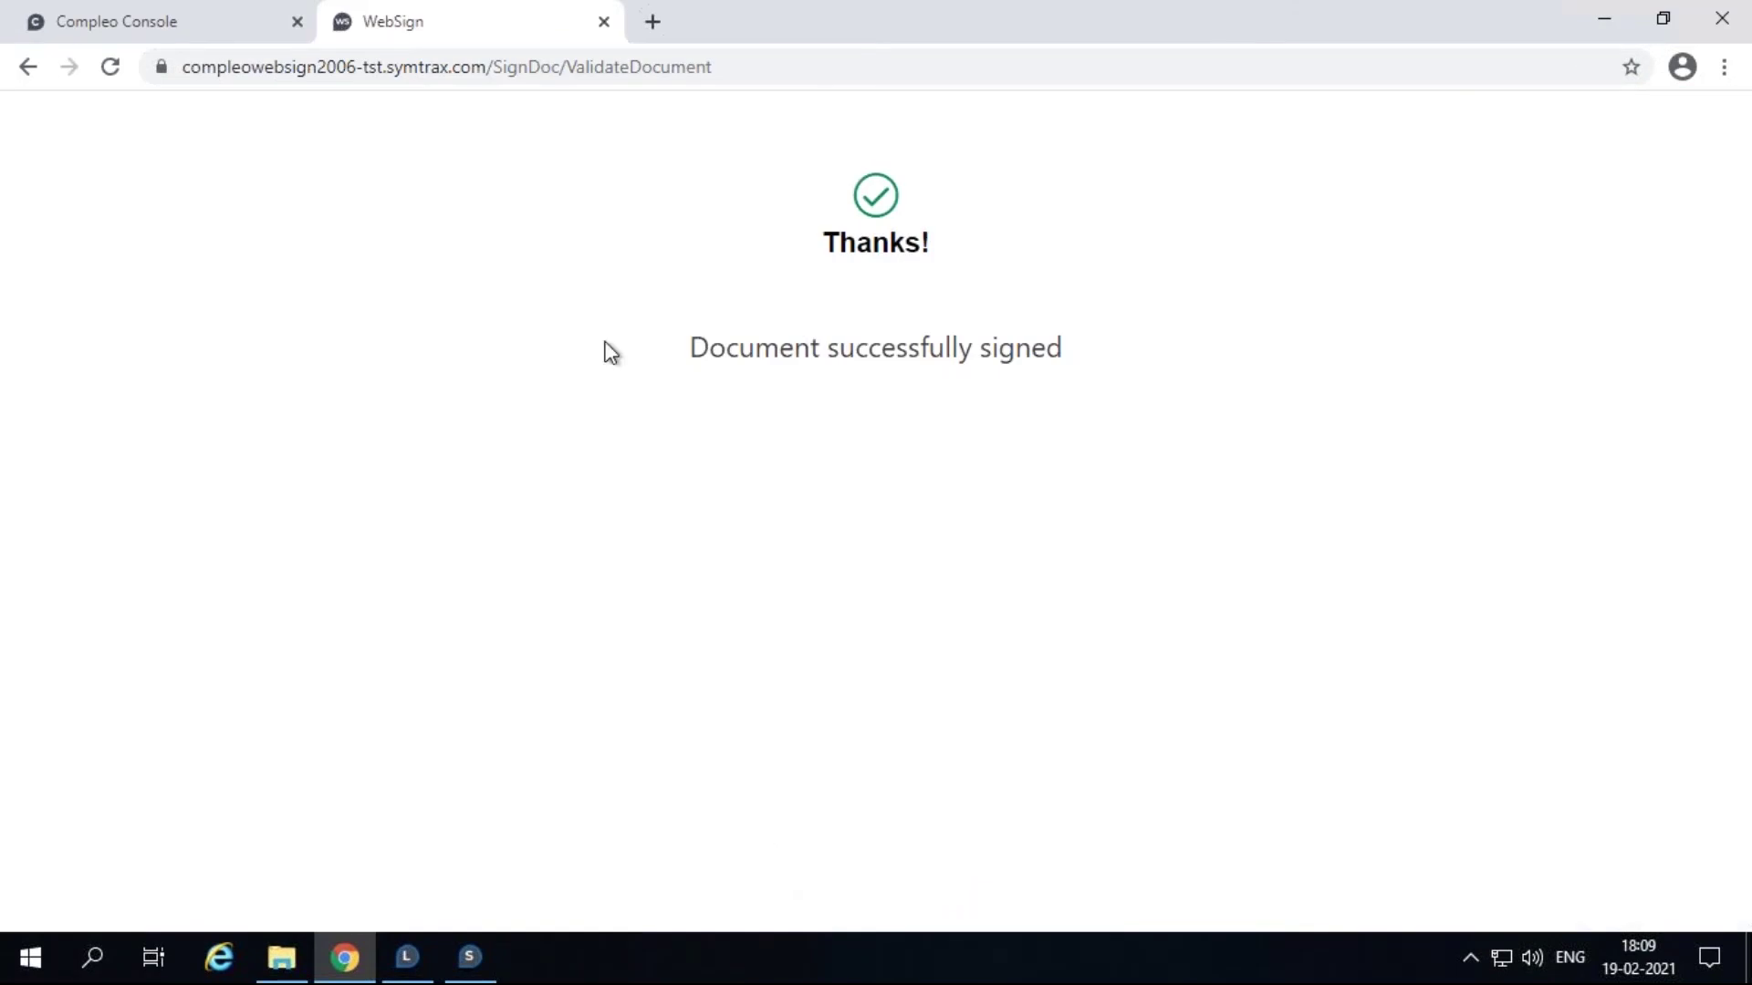
{"action": "left_click", "coordinate": [604, 22]}
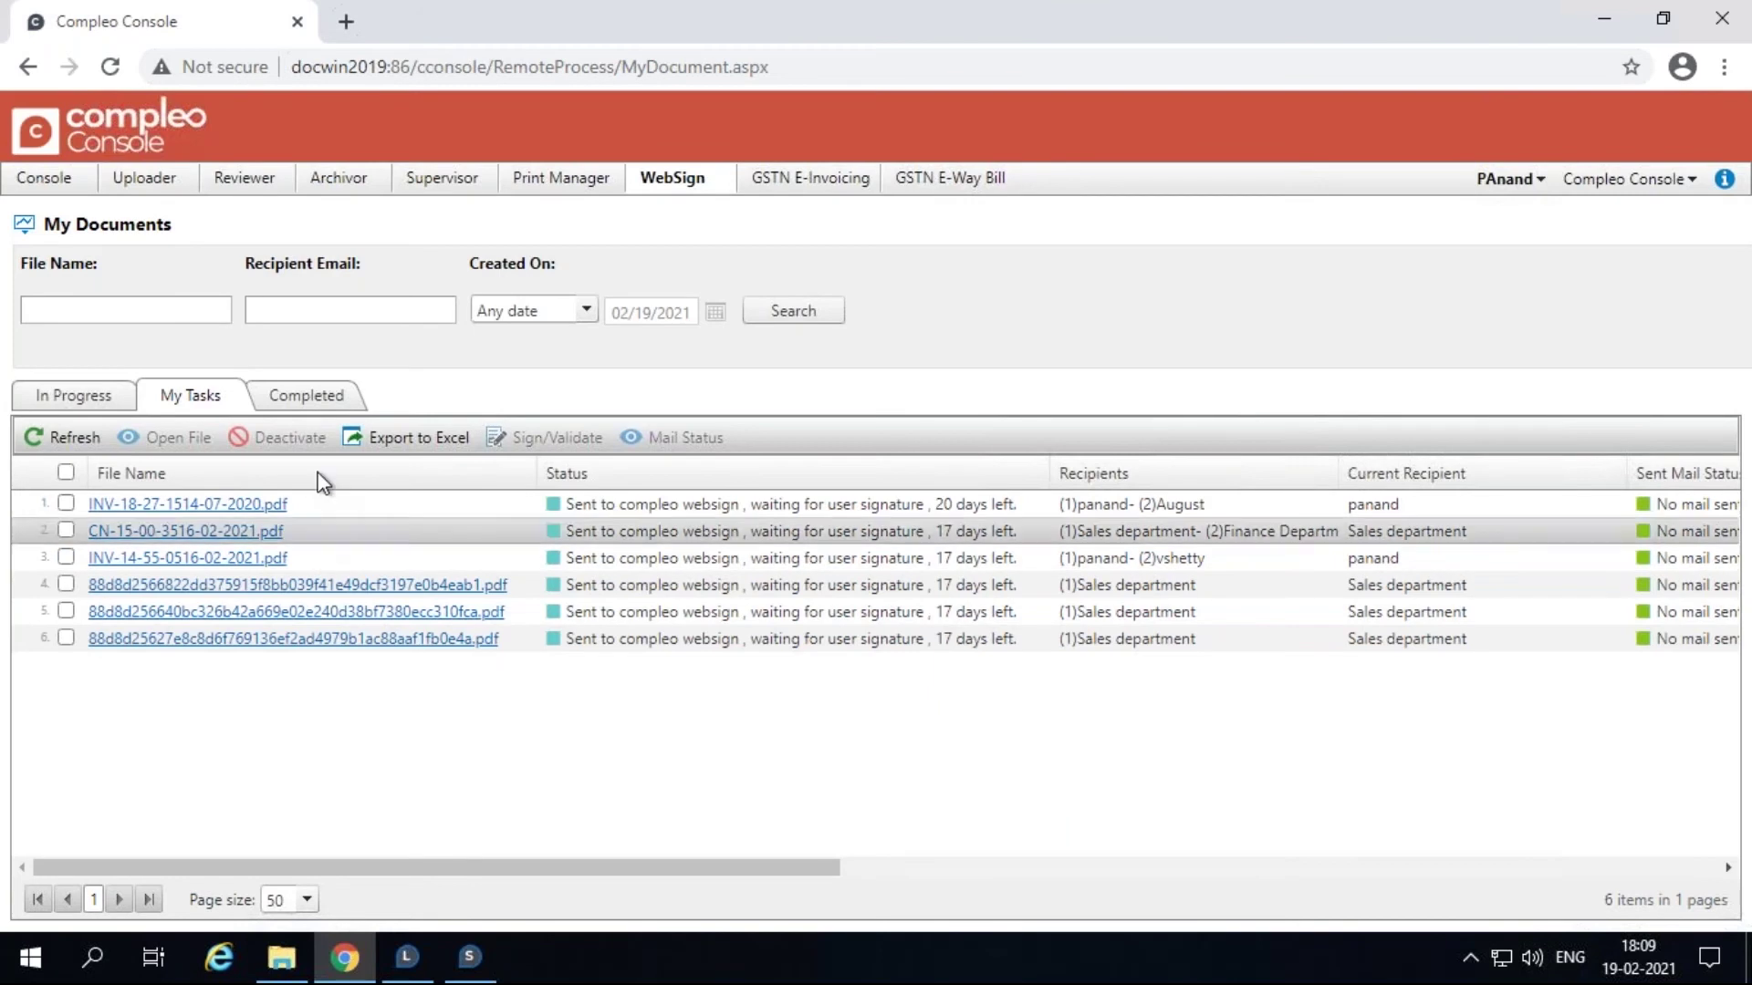
Step: Download the signed INV-14-07-2020.pdf from the 26 completed documents
{"action": "left_click", "coordinate": [324, 399]}
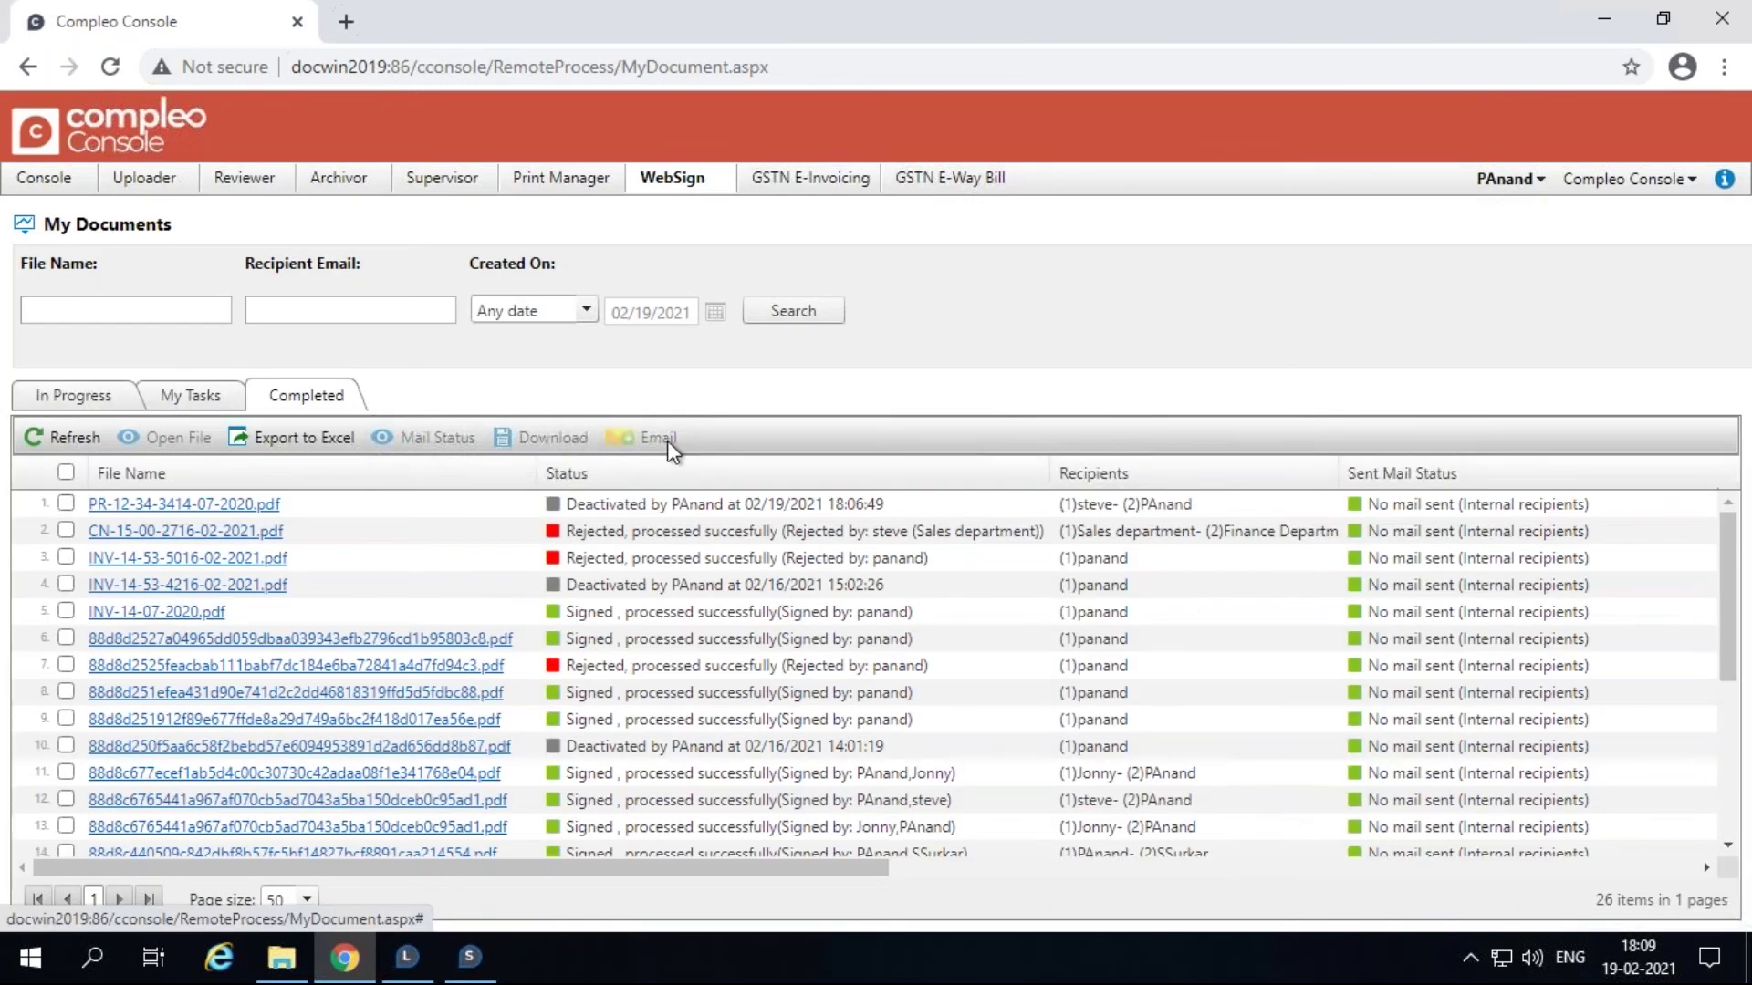
{"action": "left_click", "coordinate": [66, 611]}
{"action": "left_click", "coordinate": [527, 441]}
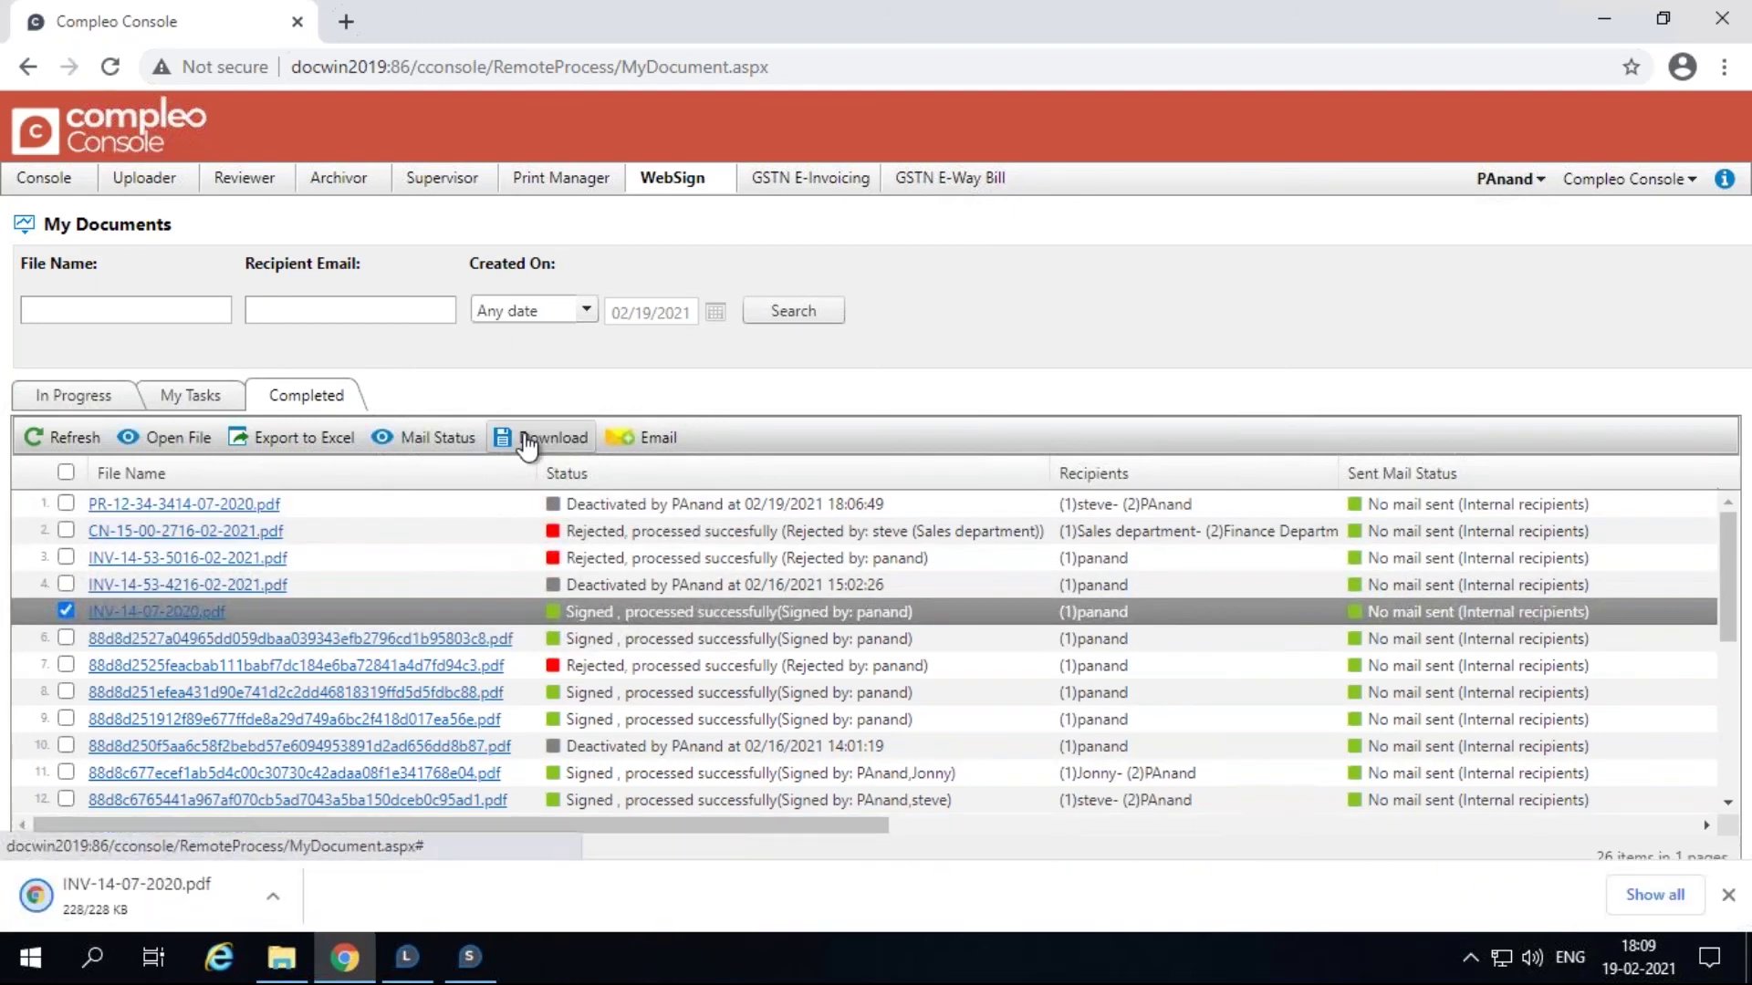
Step: View the downloaded INV-14-07-2020.pdf in Chrome's PDF viewer to check its signature, then close it
{"action": "left_click", "coordinate": [184, 878]}
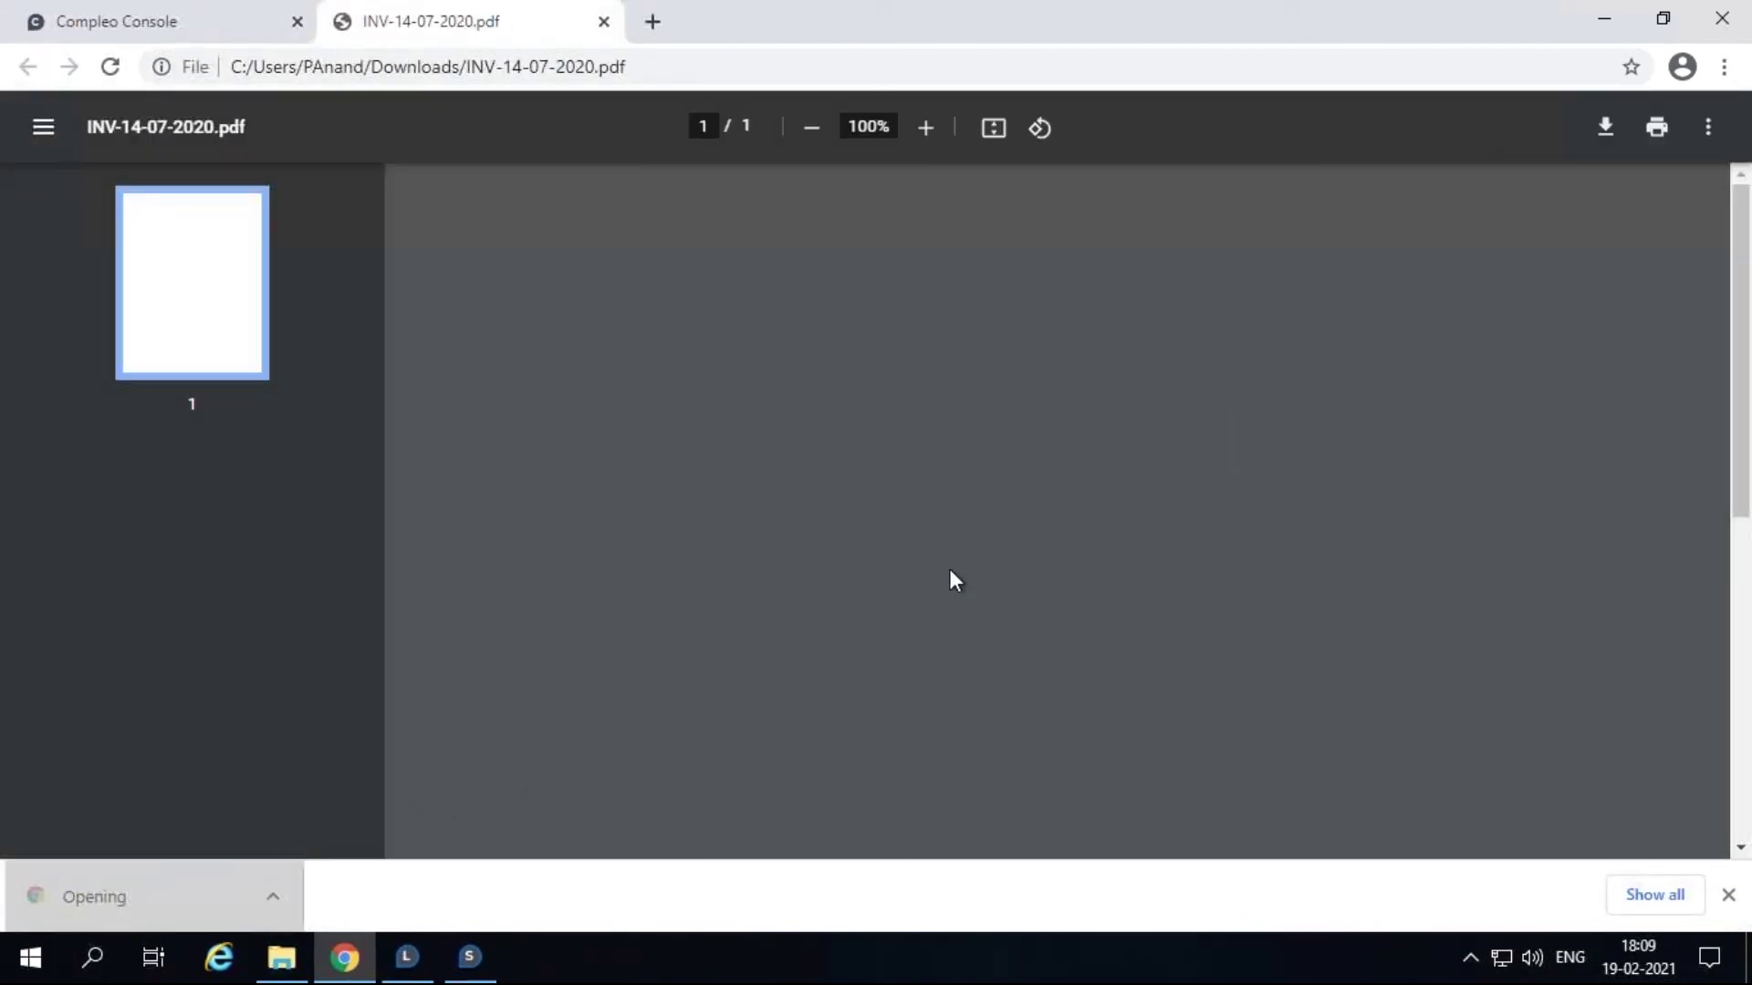
{"action": "scroll", "coordinate": [955, 570], "scroll_direction": "down", "scroll_amount": 5}
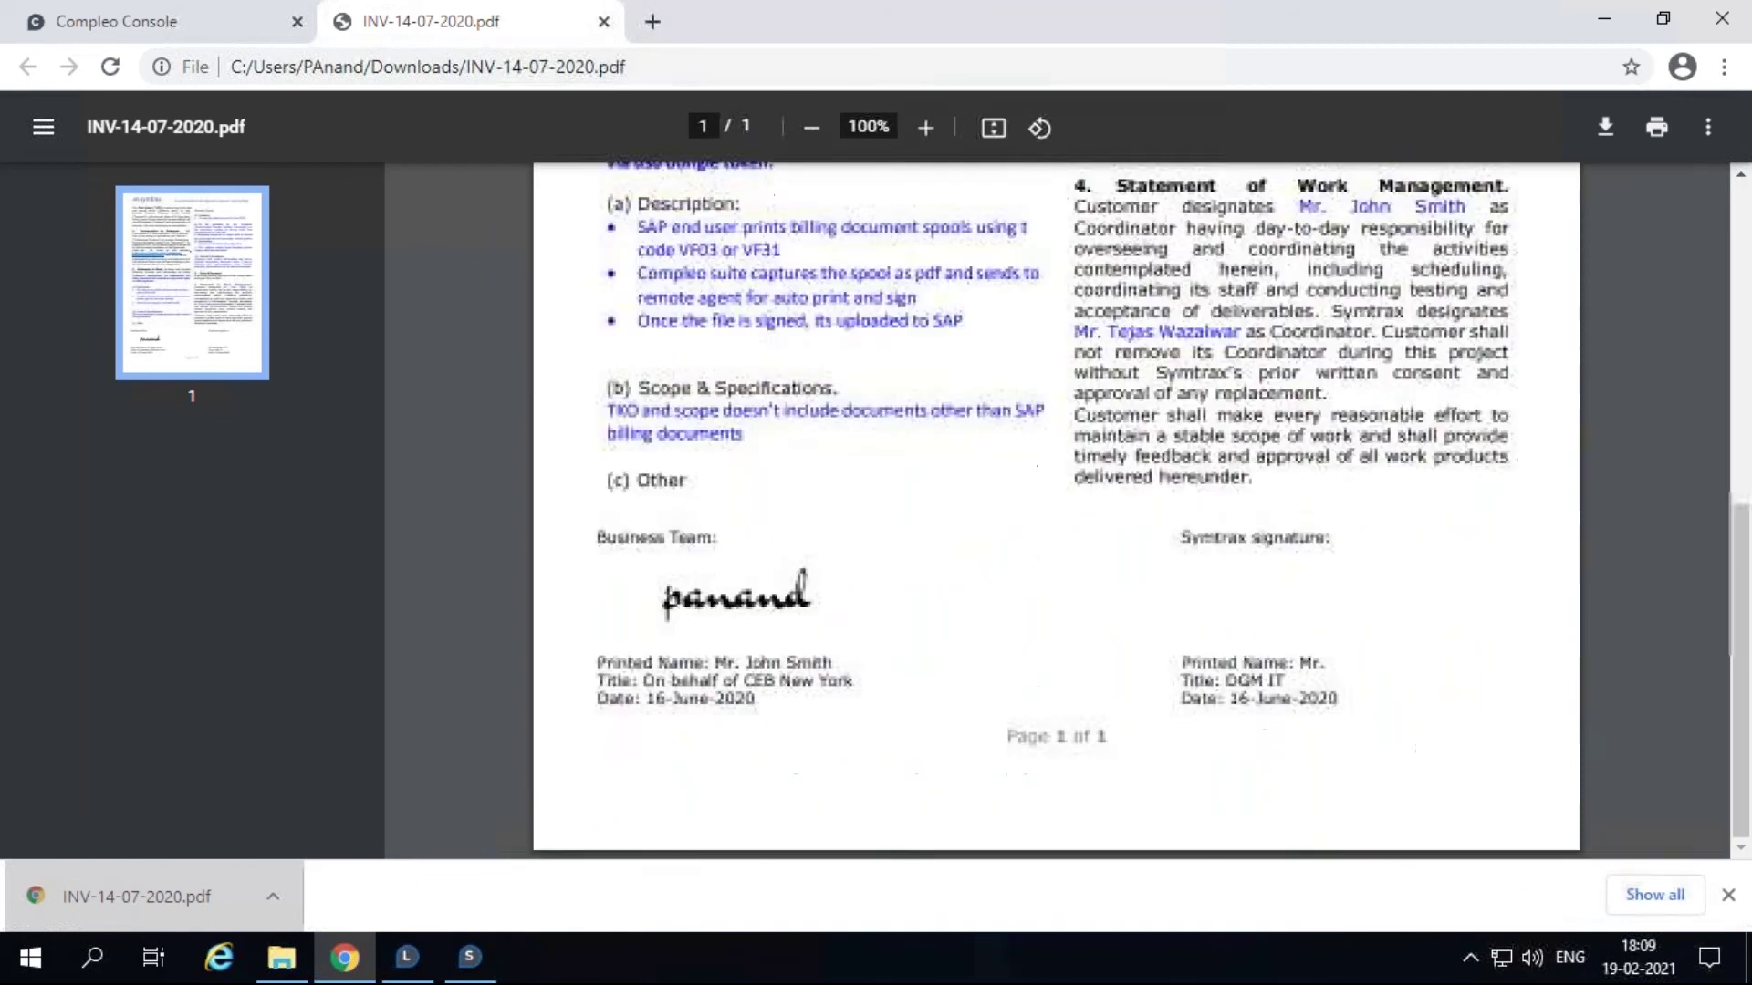
{"action": "scroll", "coordinate": [955, 511], "scroll_direction": "up", "scroll_amount": 5}
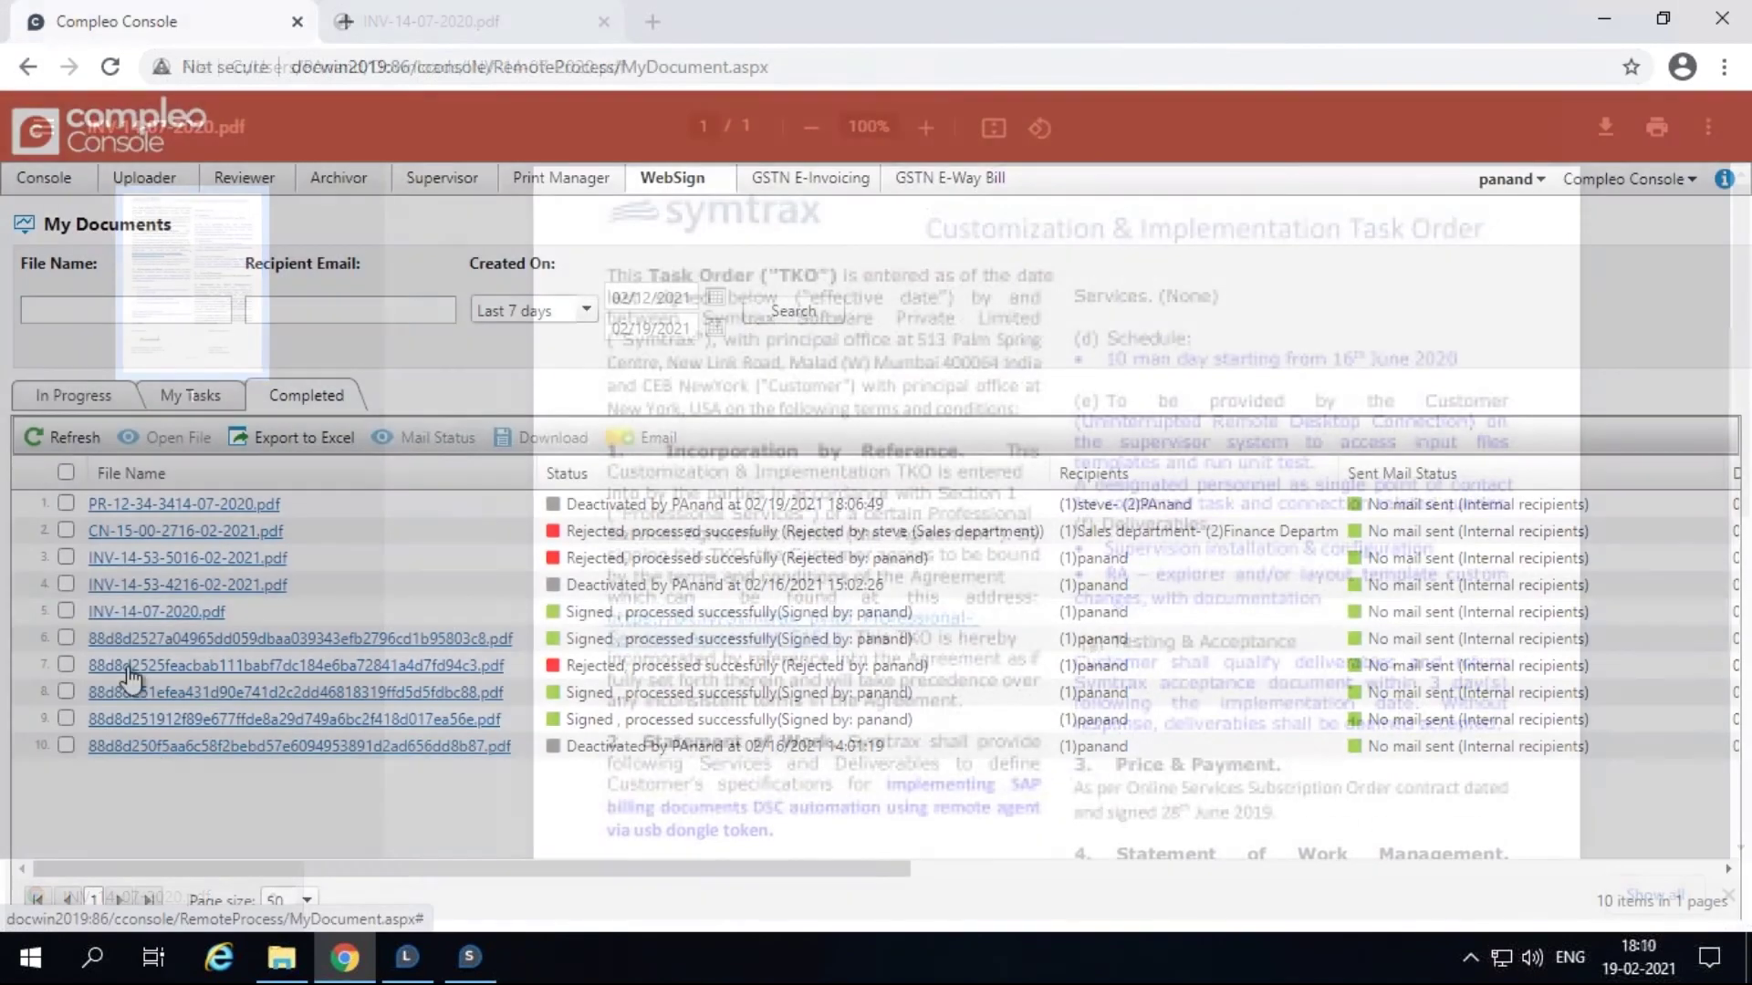
{"action": "left_click", "coordinate": [65, 612]}
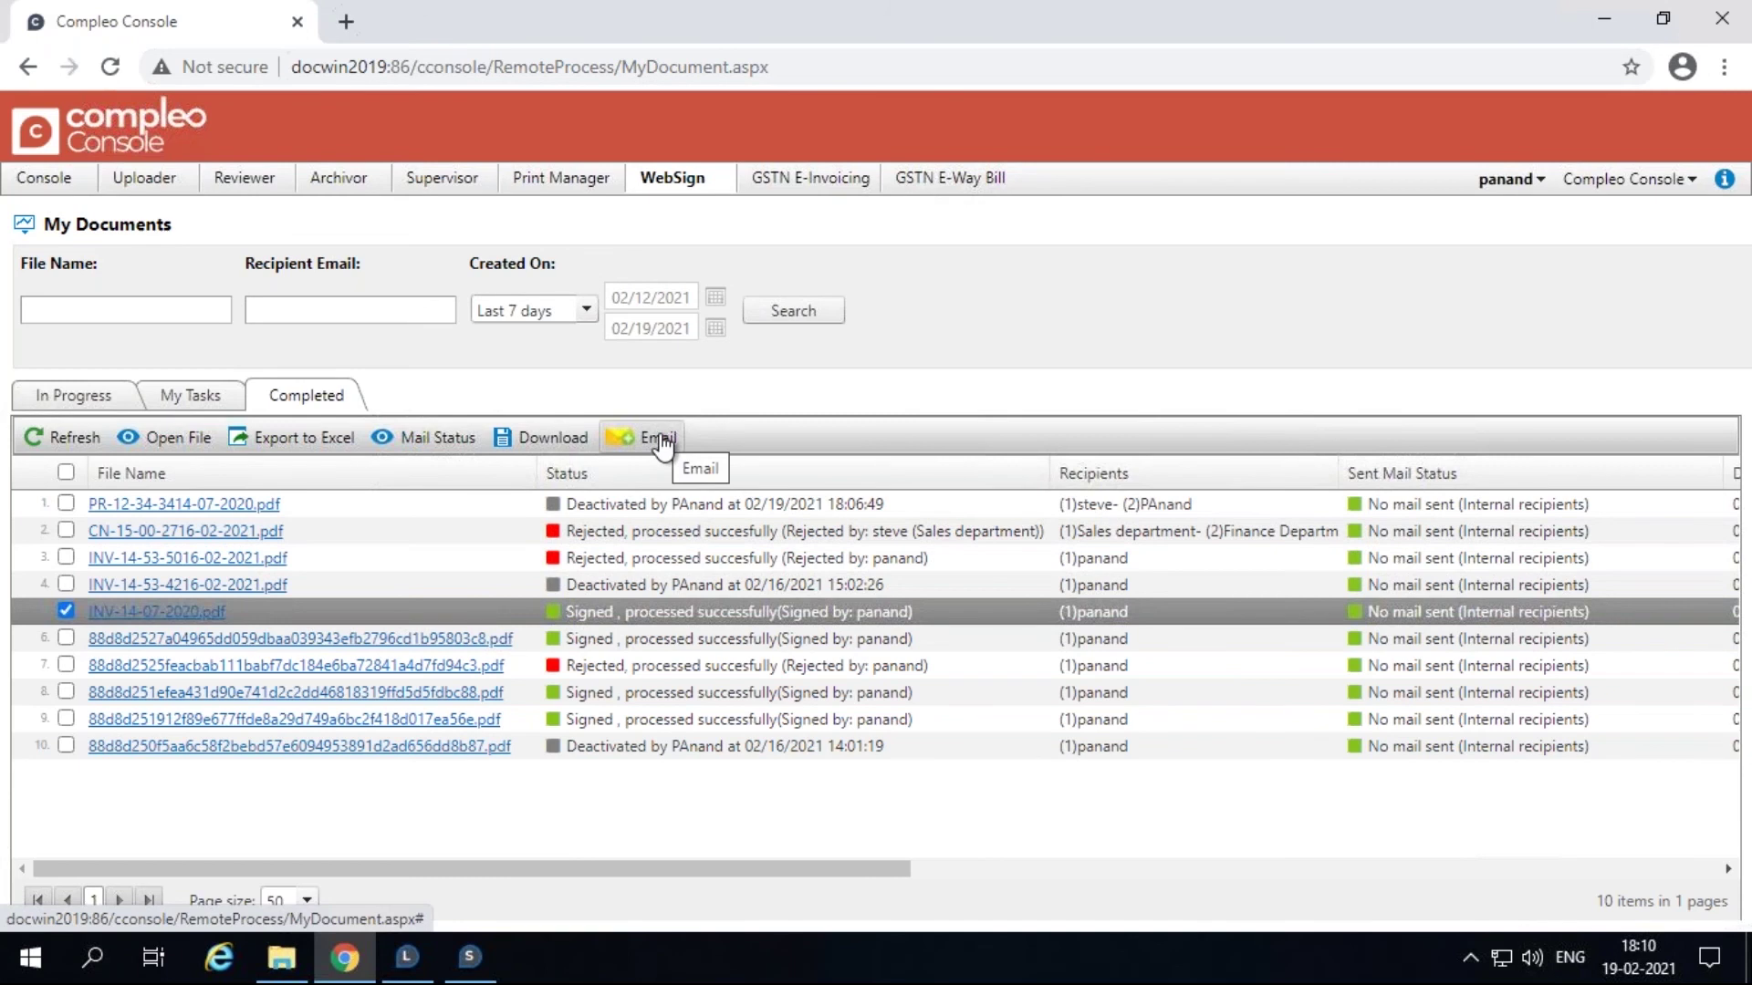
Step: Email INV-14-07-2020.pdf to the suggested recipient with subject 'Signed and approved invoice' and message 'Invoice attached'
{"action": "left_click", "coordinate": [662, 441]}
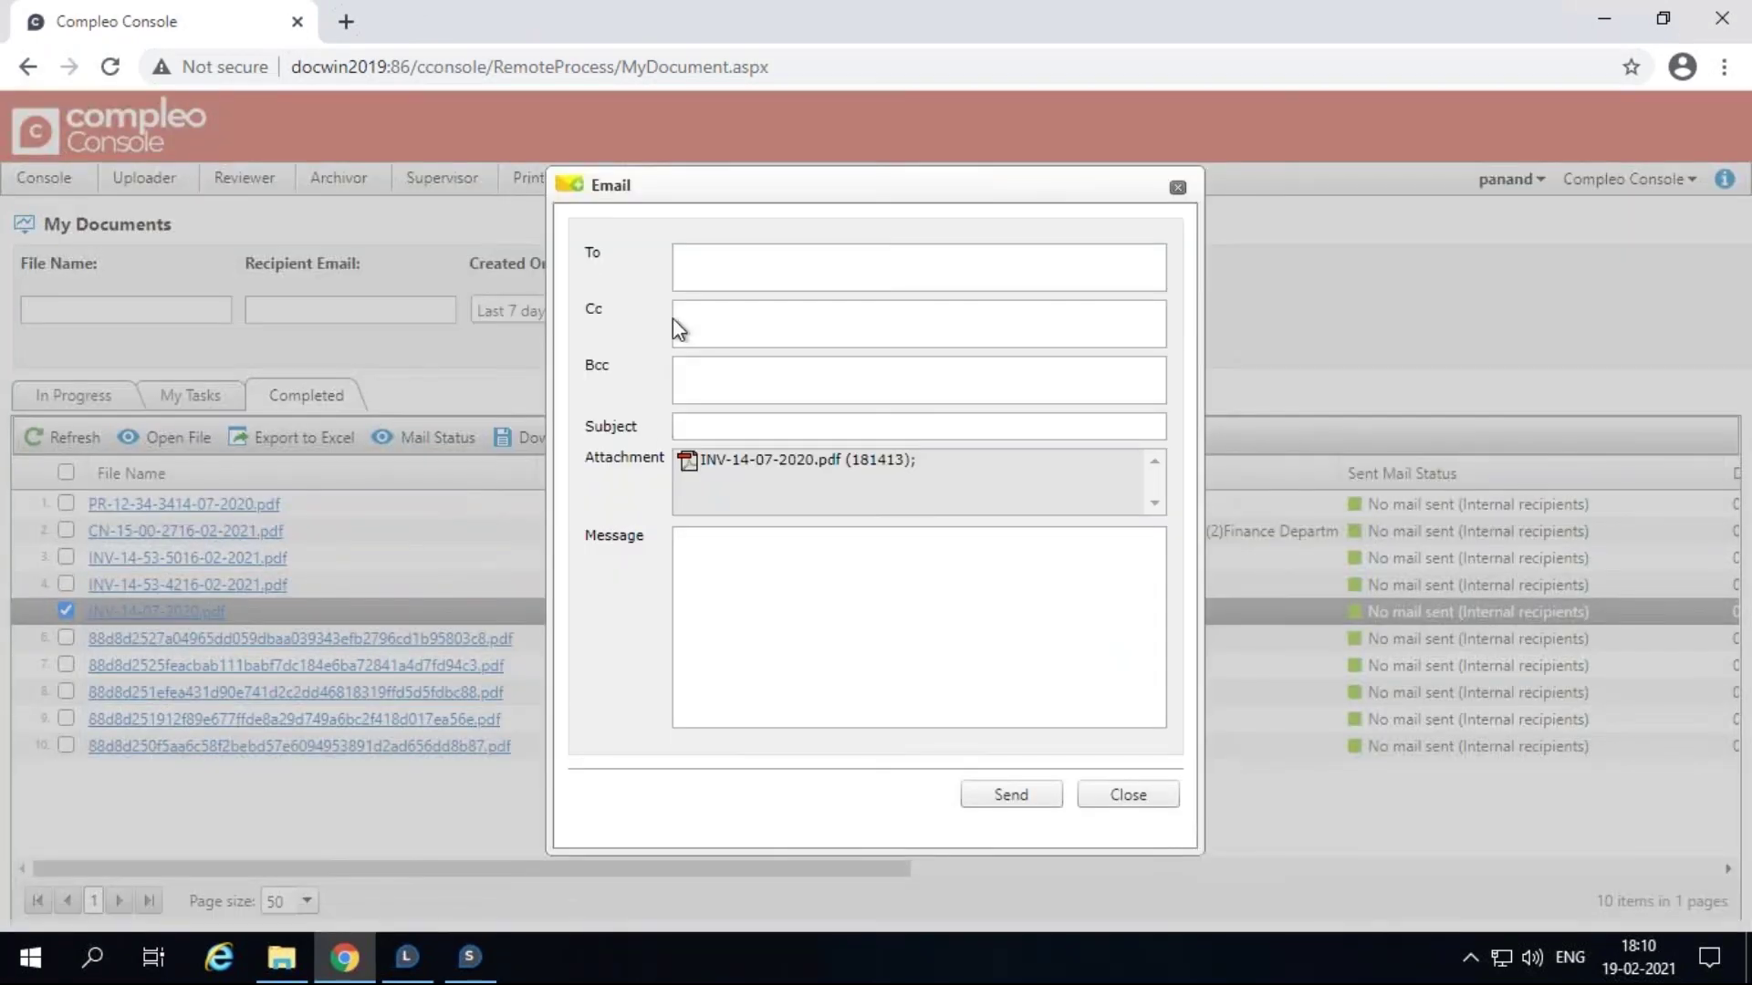
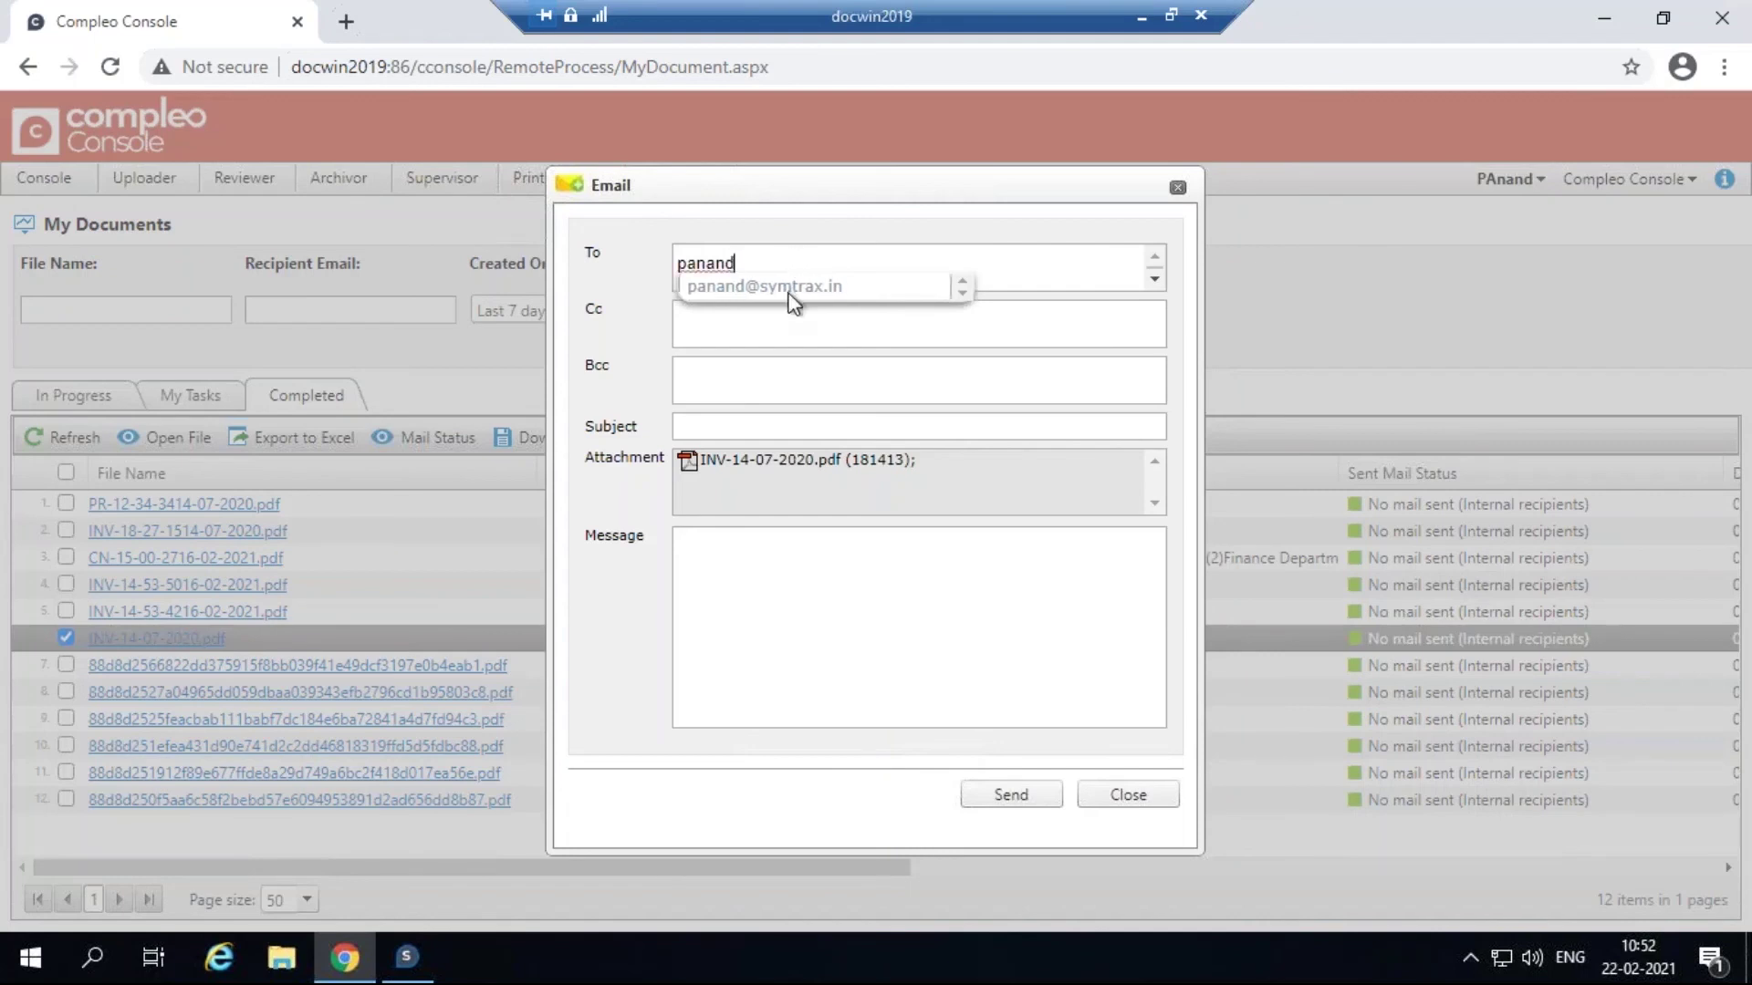
{"action": "left_click", "coordinate": [792, 289]}
{"action": "left_click", "coordinate": [730, 426]}
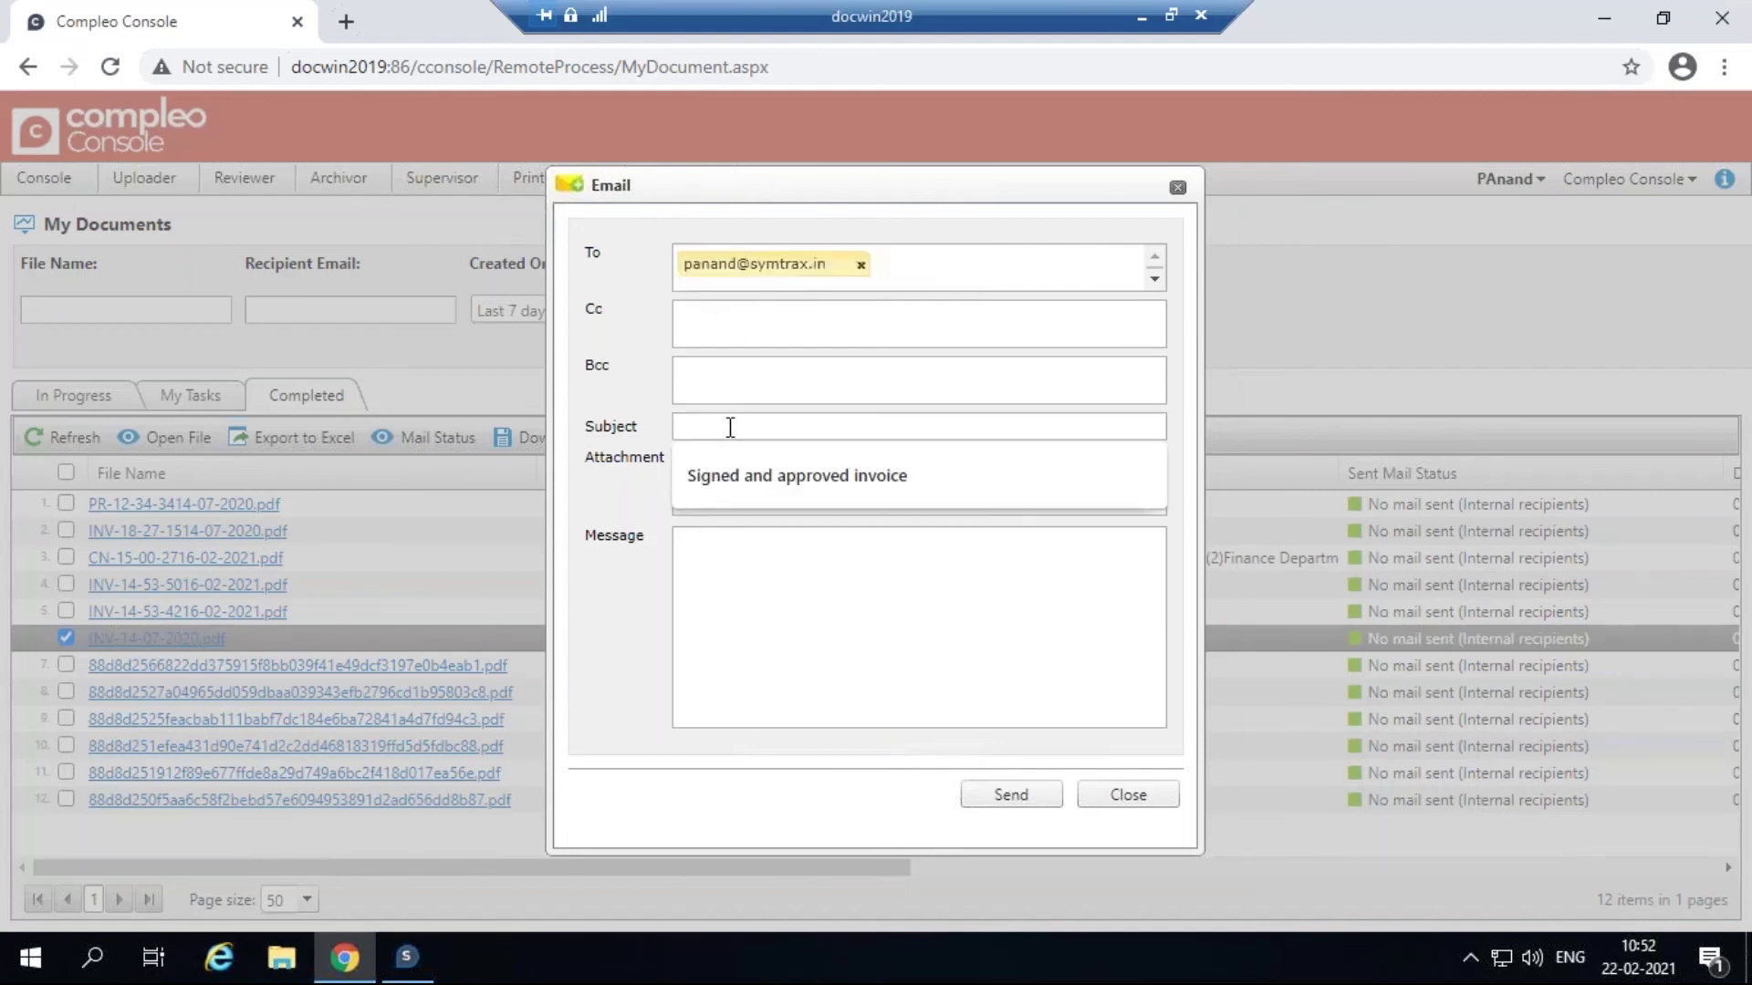
{"action": "left_click", "coordinate": [736, 481]}
{"action": "left_click", "coordinate": [832, 561]}
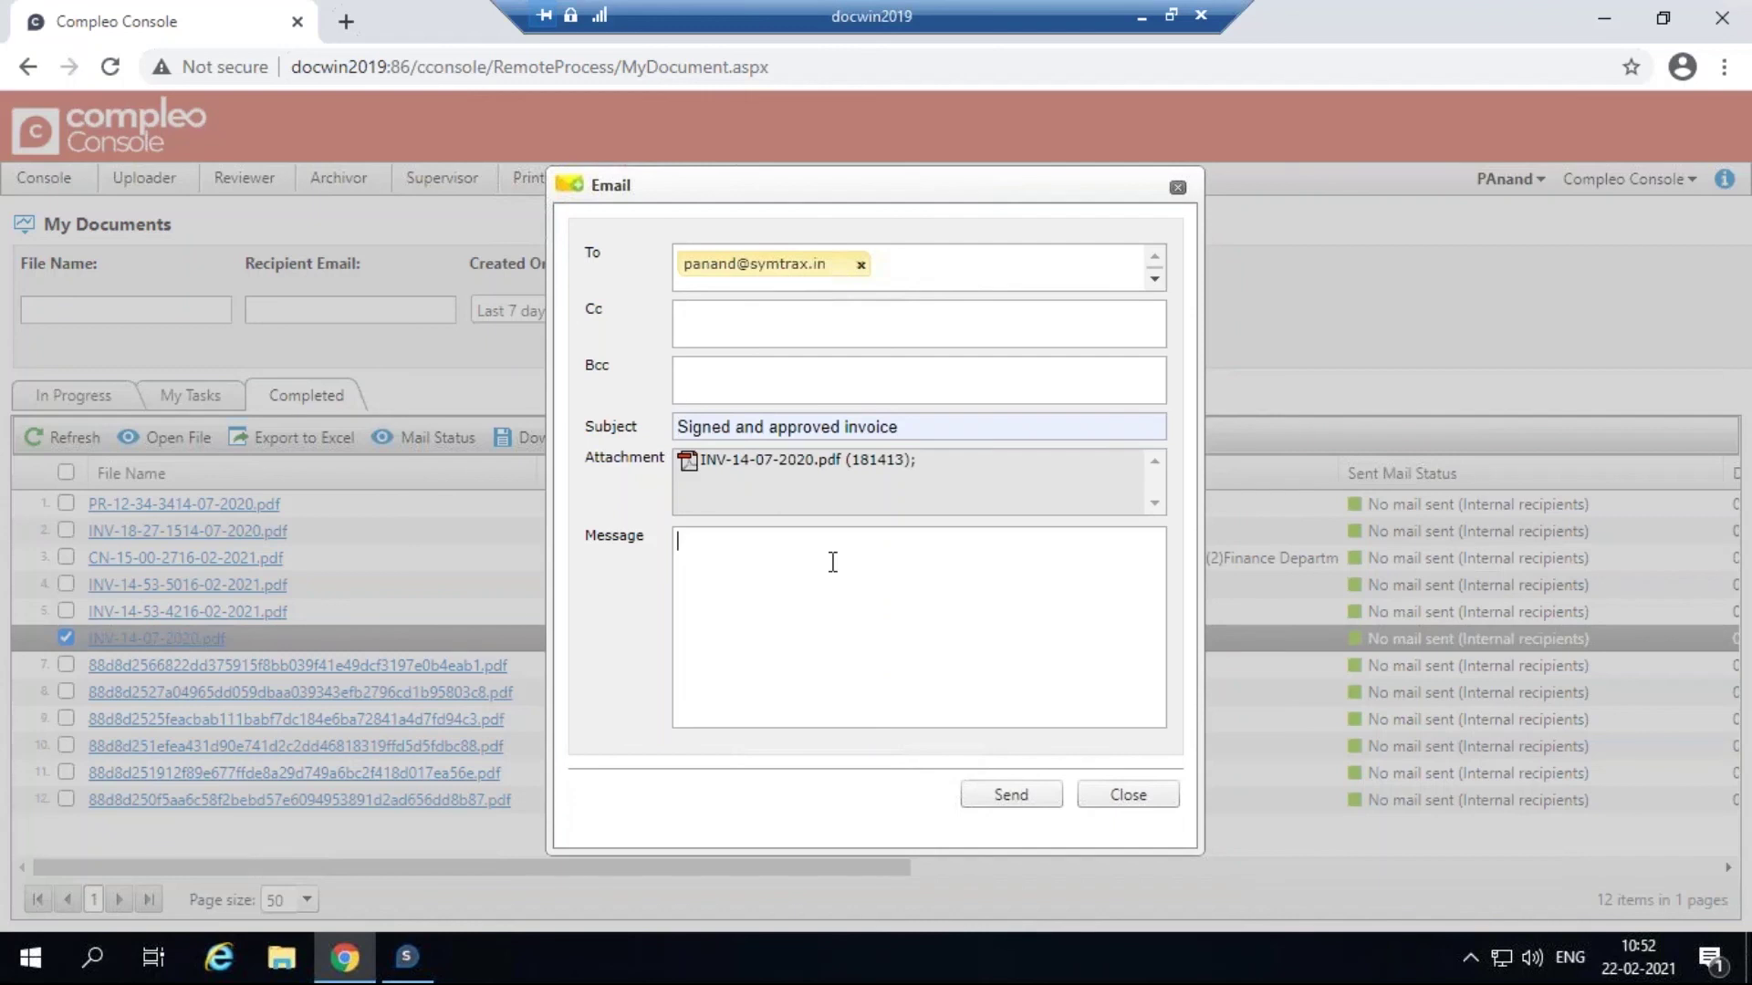
{"action": "type", "text": "Invoice attached"}
{"action": "left_click", "coordinate": [1020, 806]}
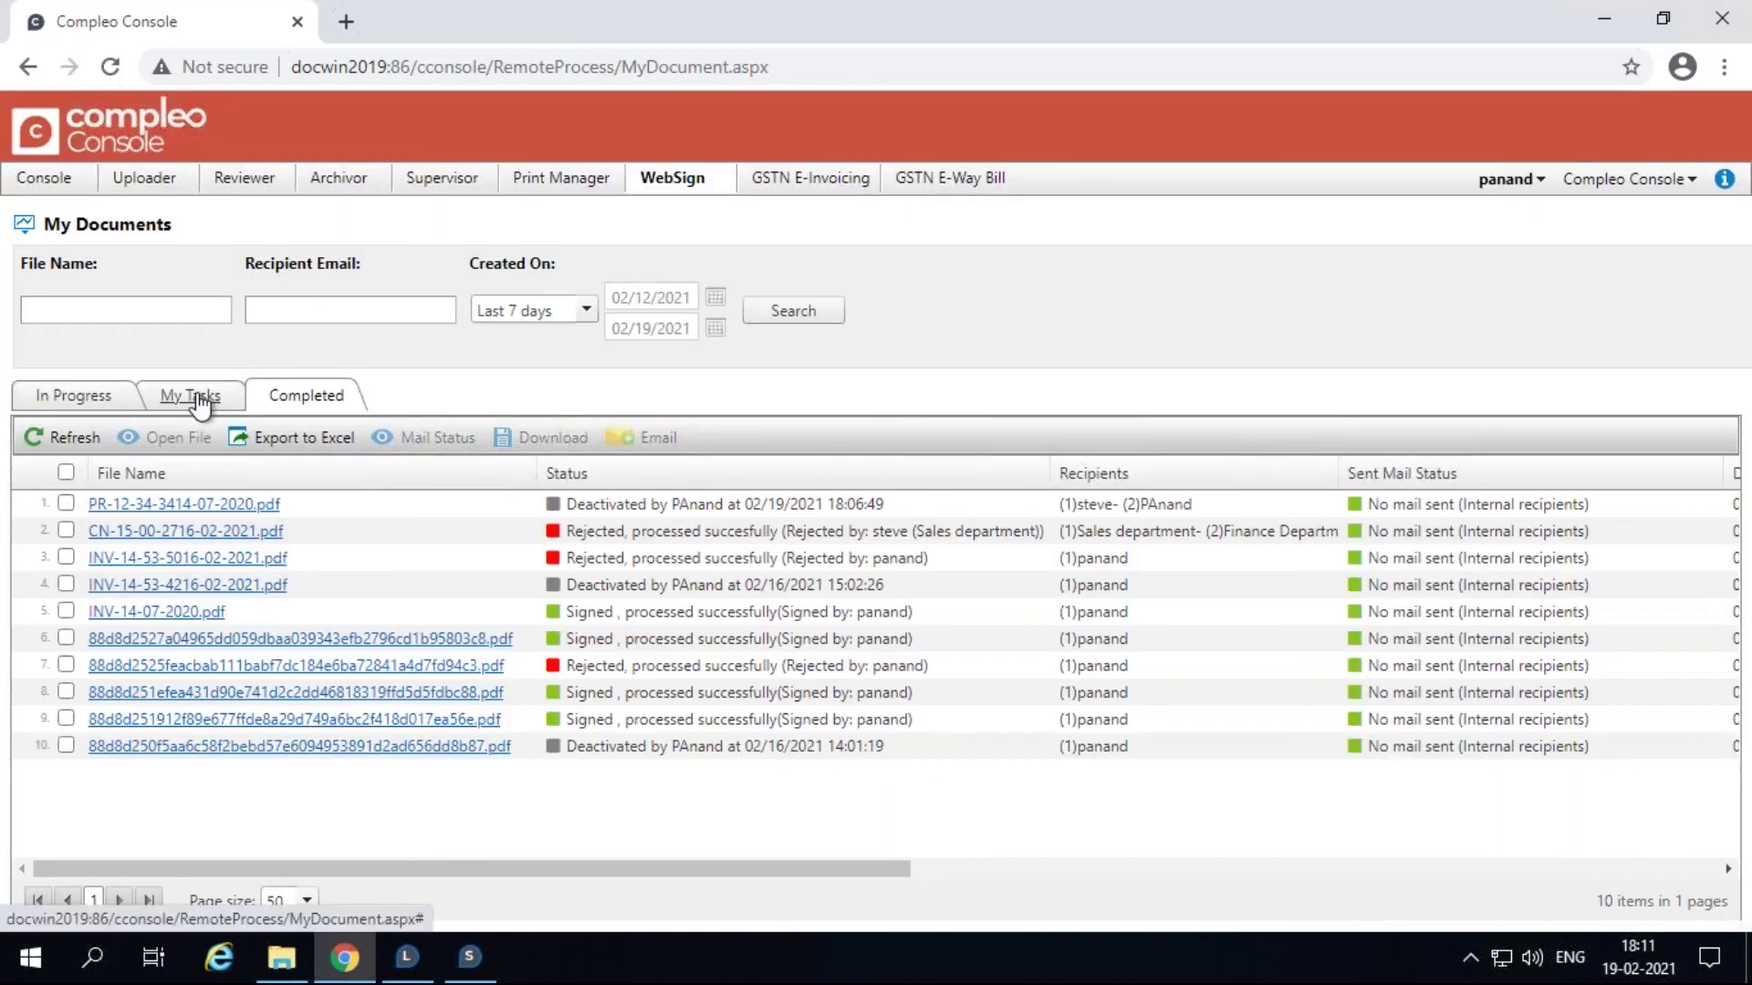
{"action": "left_click", "coordinate": [200, 402]}
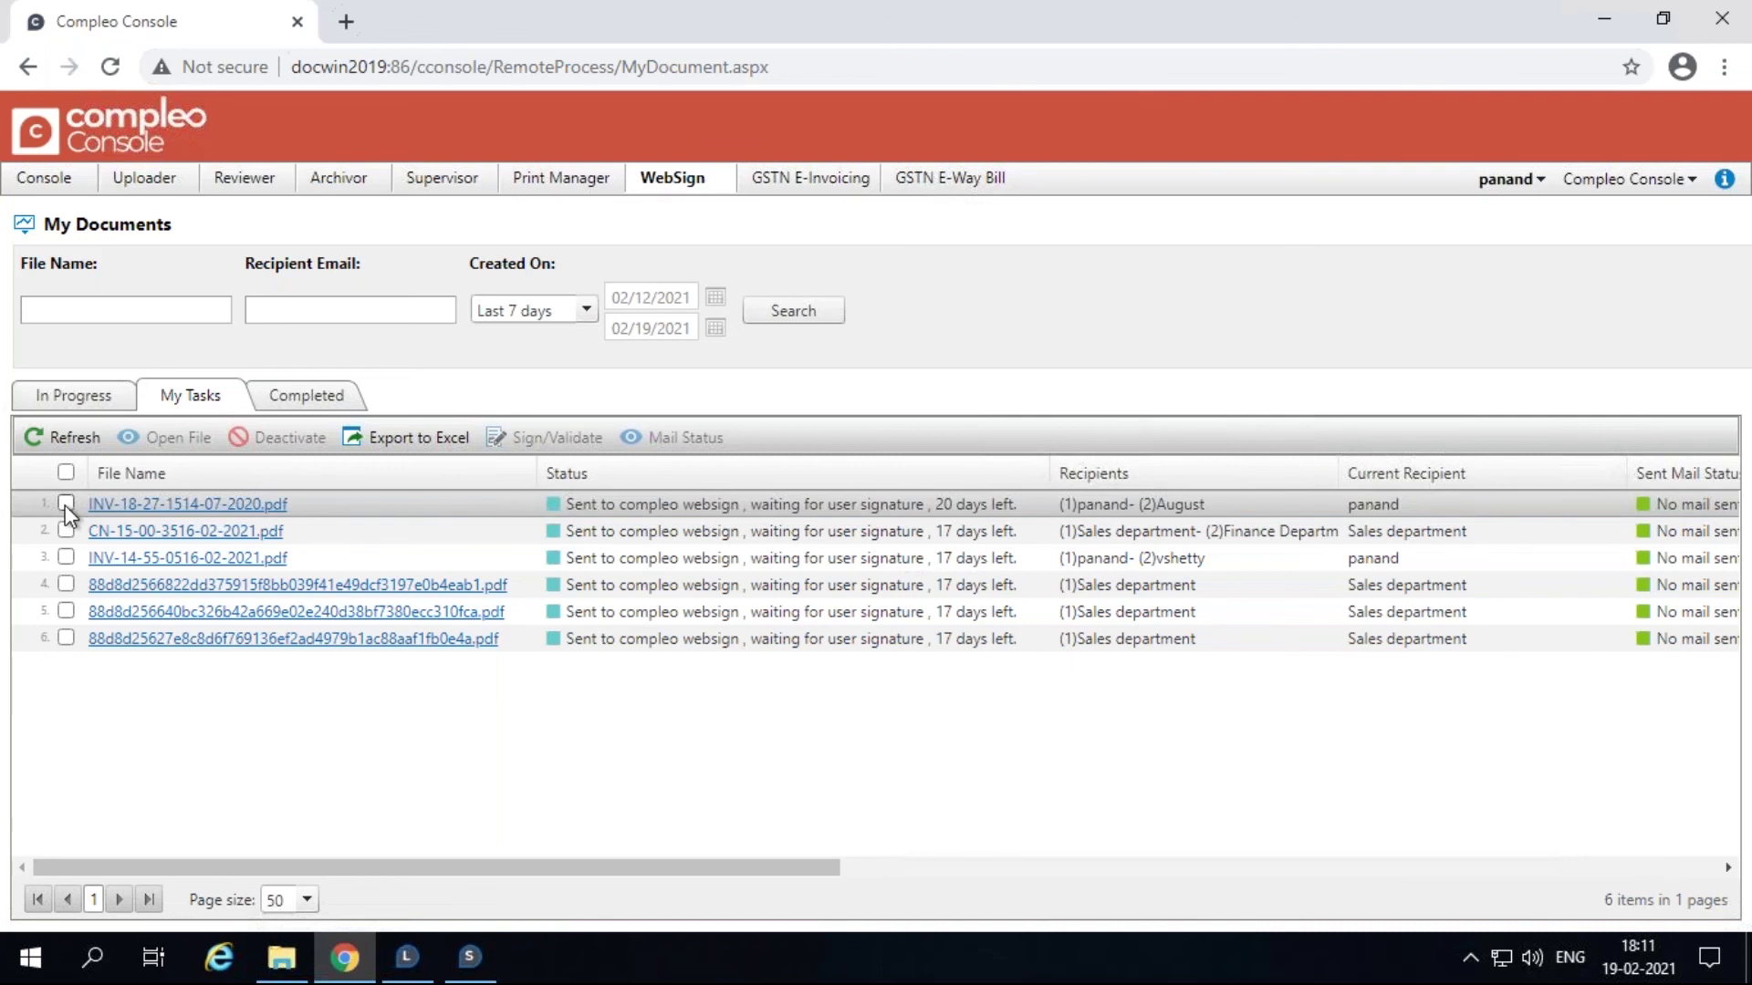
{"action": "left_click", "coordinate": [64, 506]}
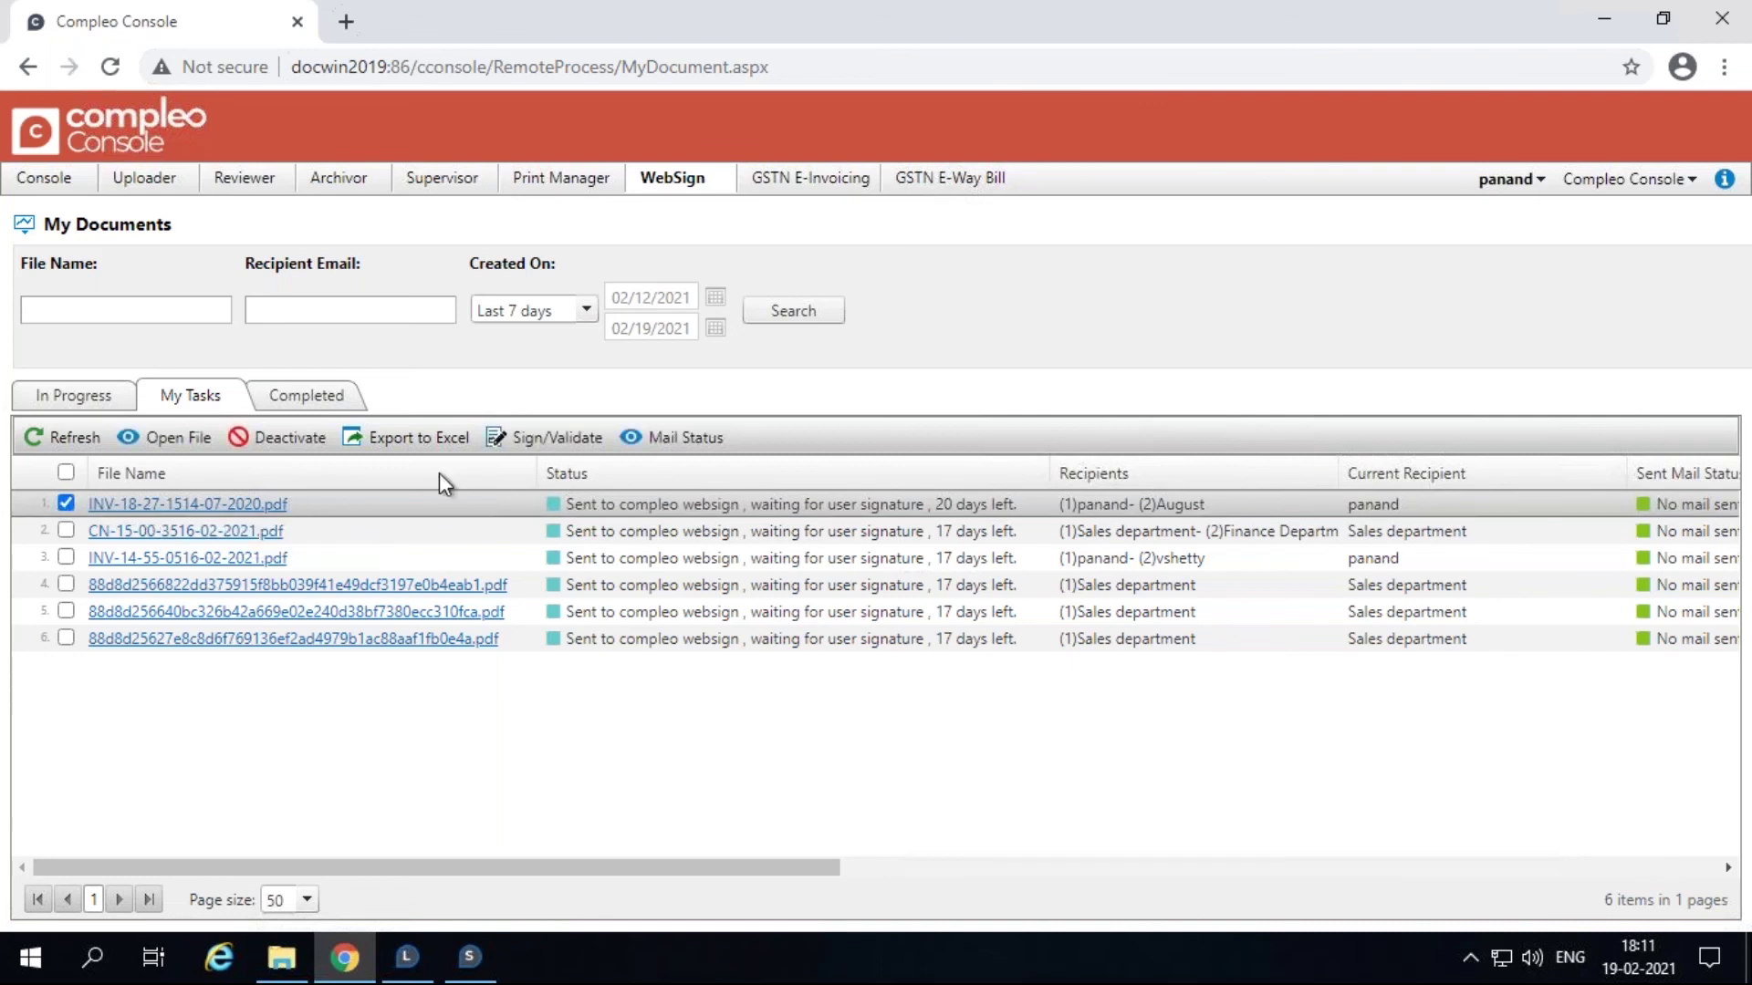
{"action": "left_click", "coordinate": [545, 438]}
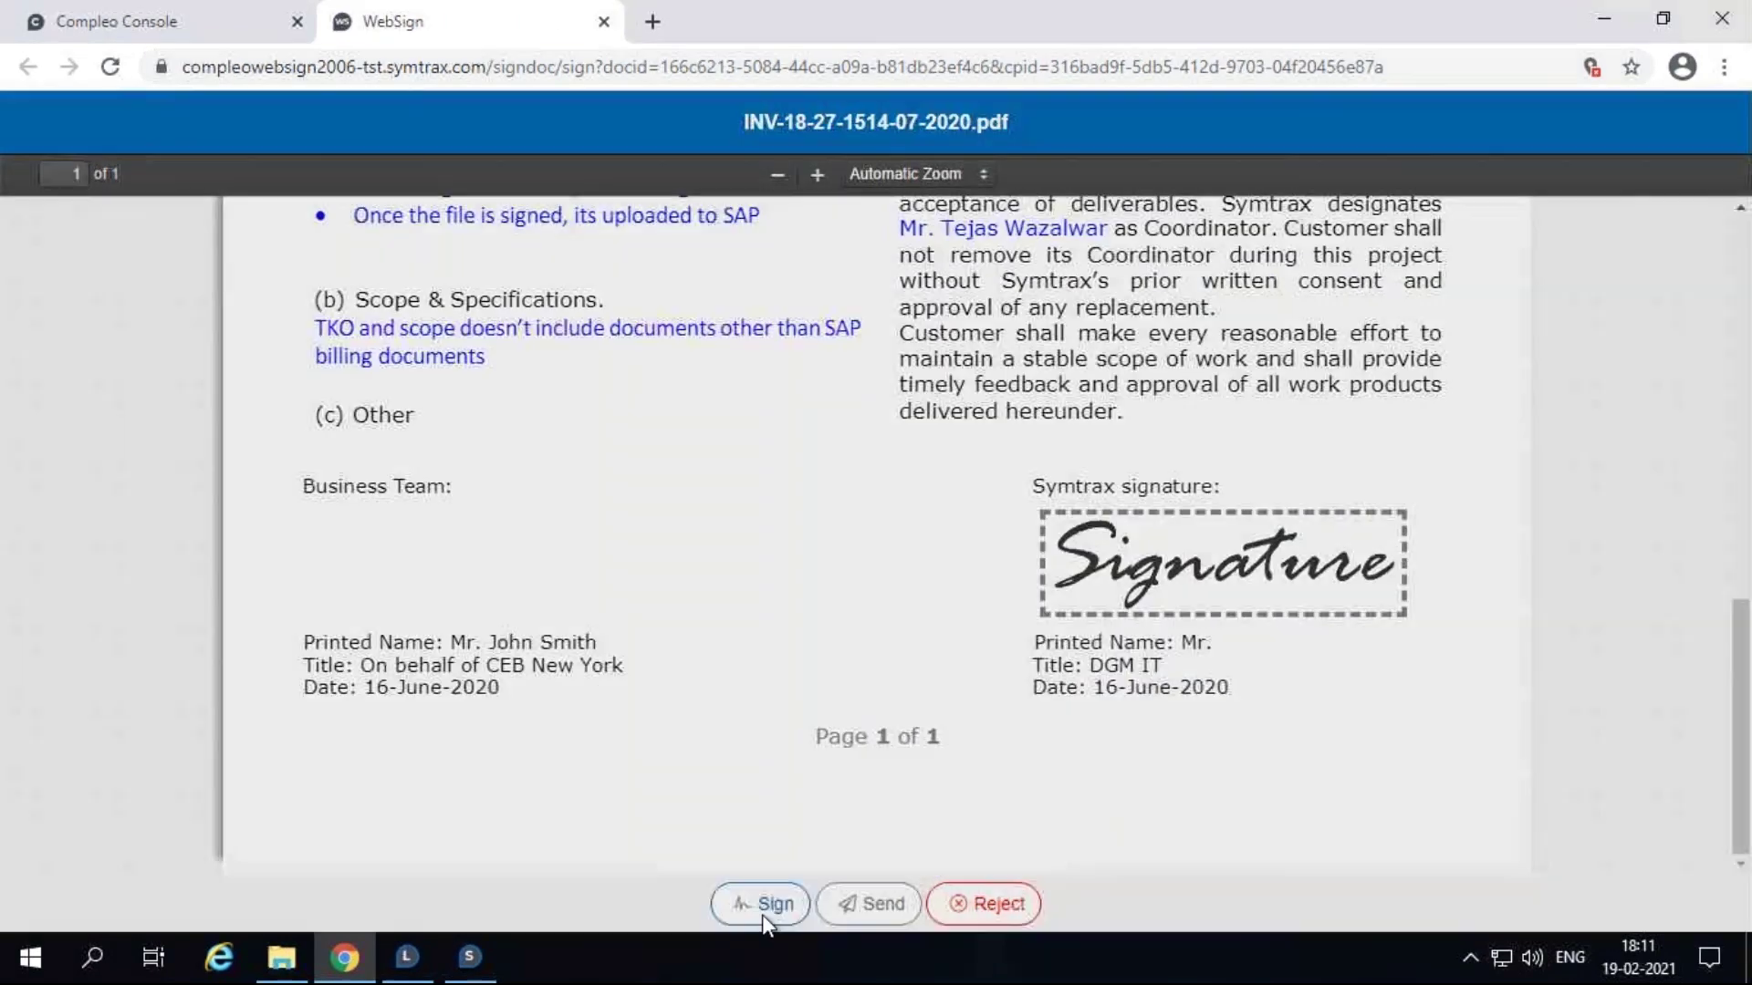
Step: Sign the invoice with a typed signature of the first signer's name, send it on, and close WebSign
{"action": "left_click", "coordinate": [763, 908]}
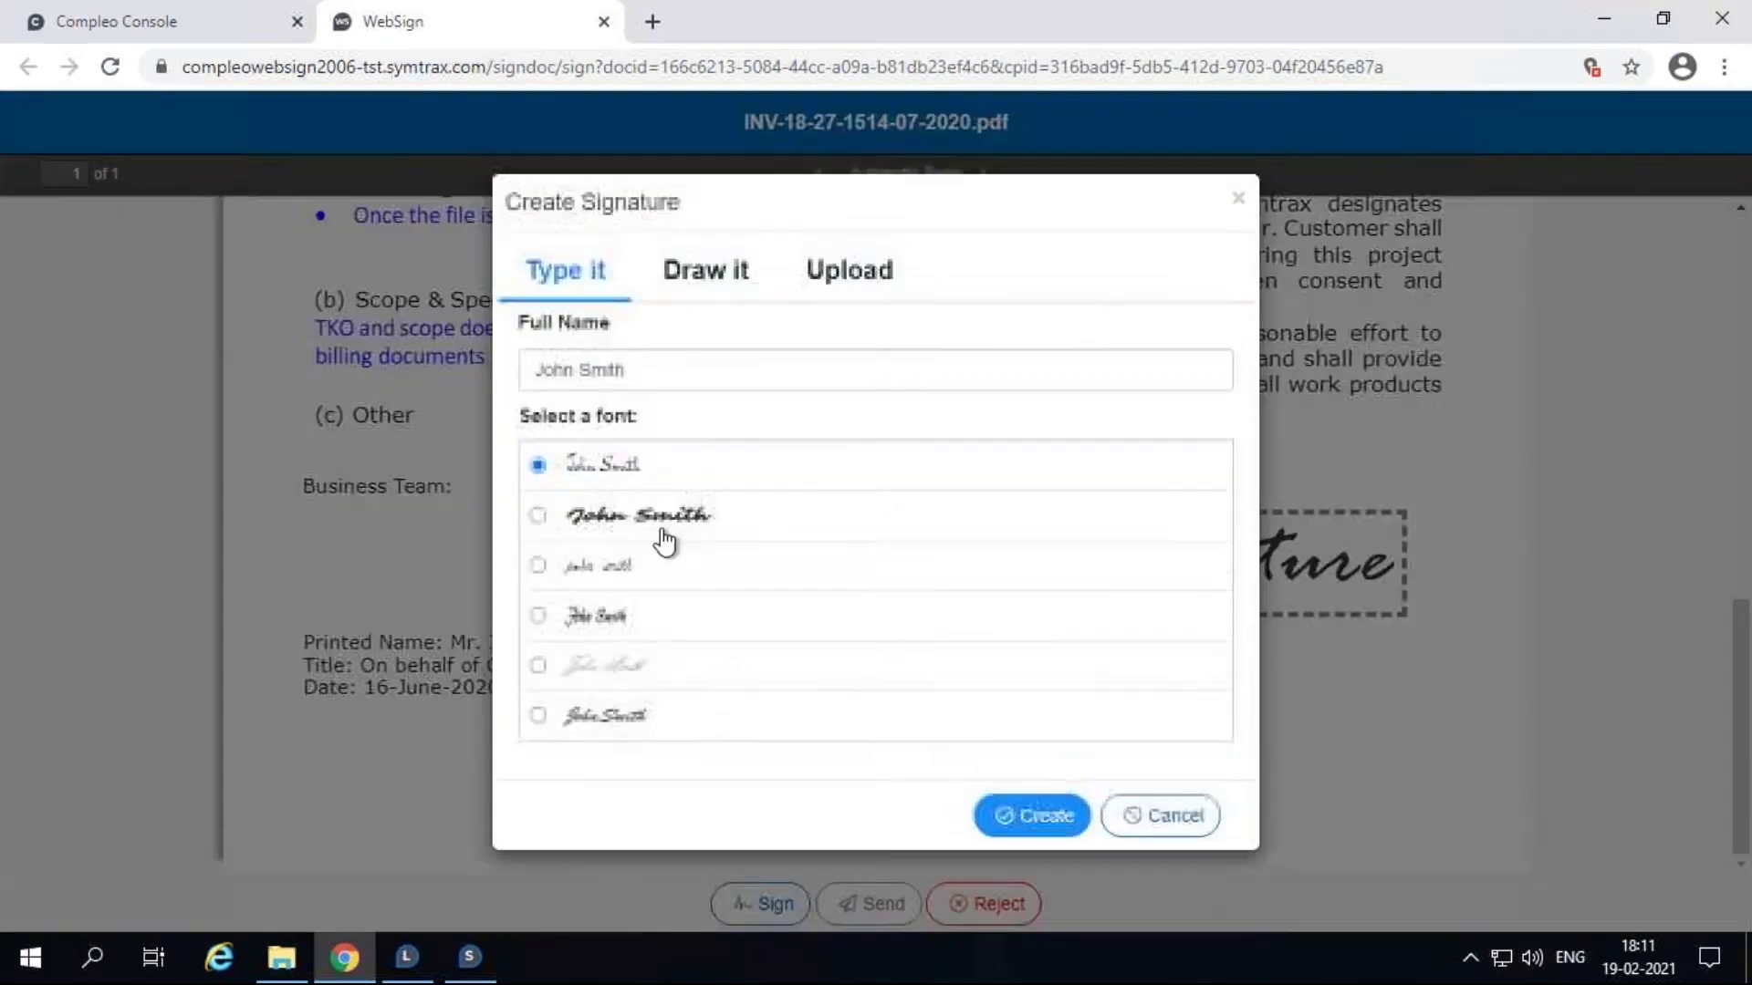
{"action": "triple_click", "coordinate": [610, 369]}
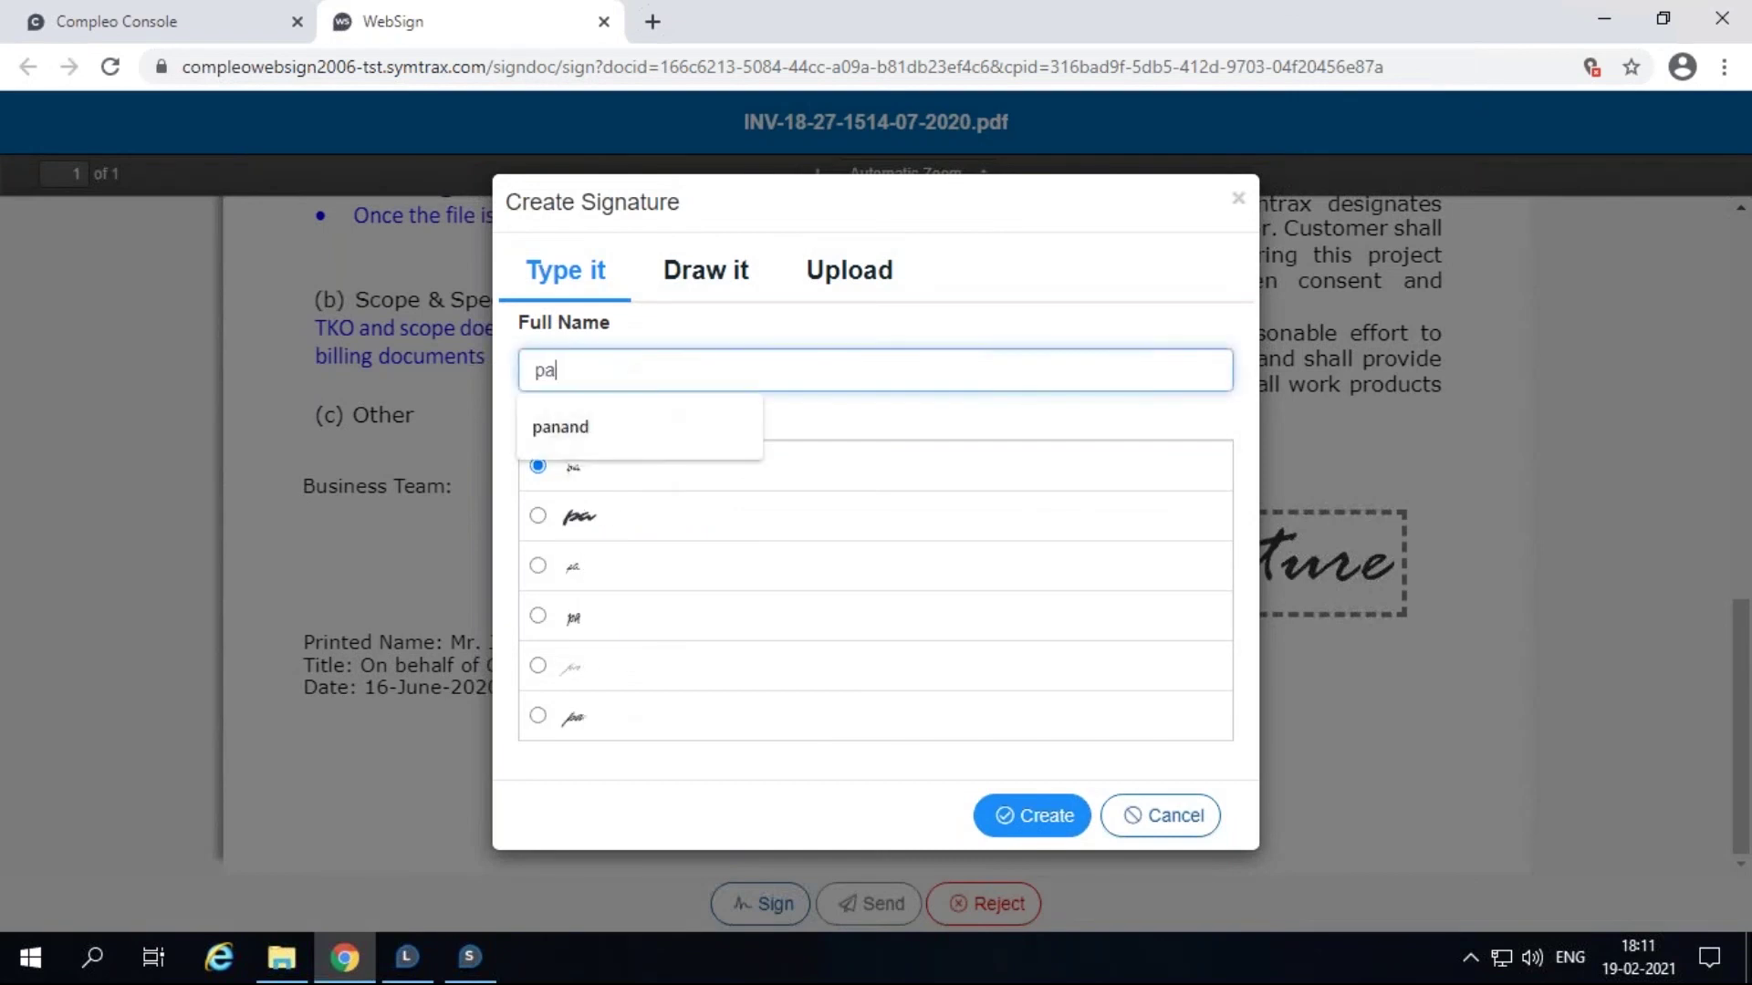
{"action": "left_click", "coordinate": [1019, 818]}
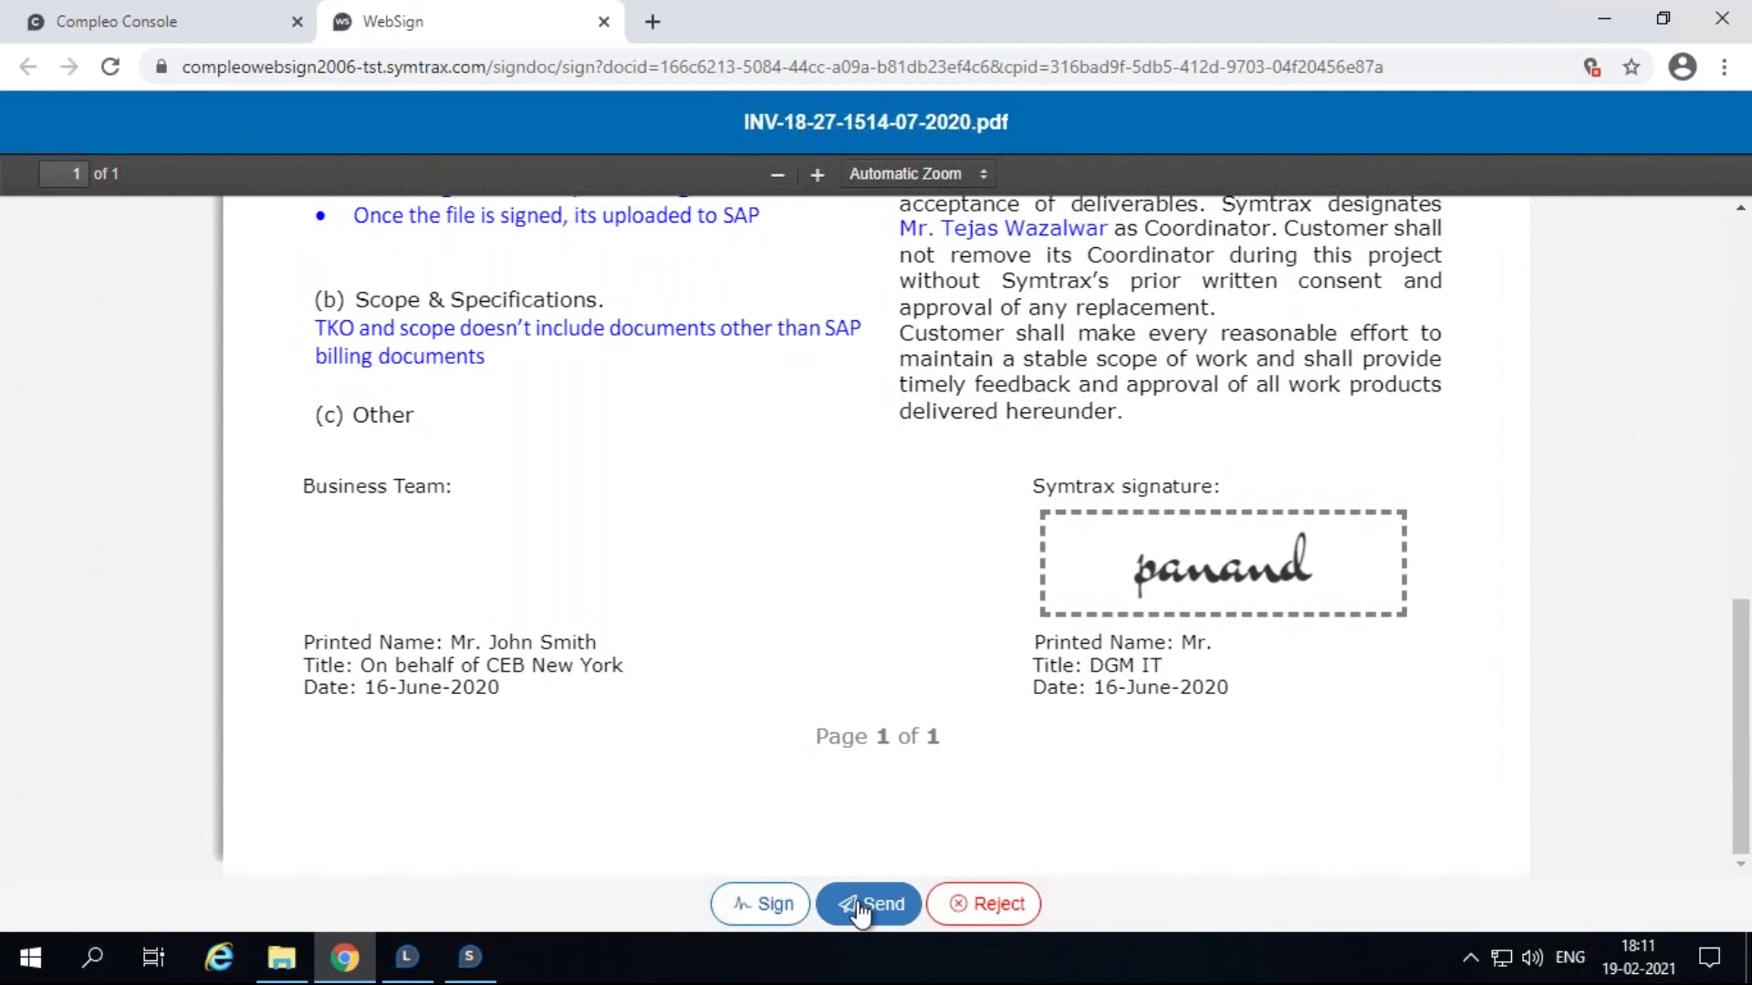
{"action": "left_click", "coordinate": [862, 905]}
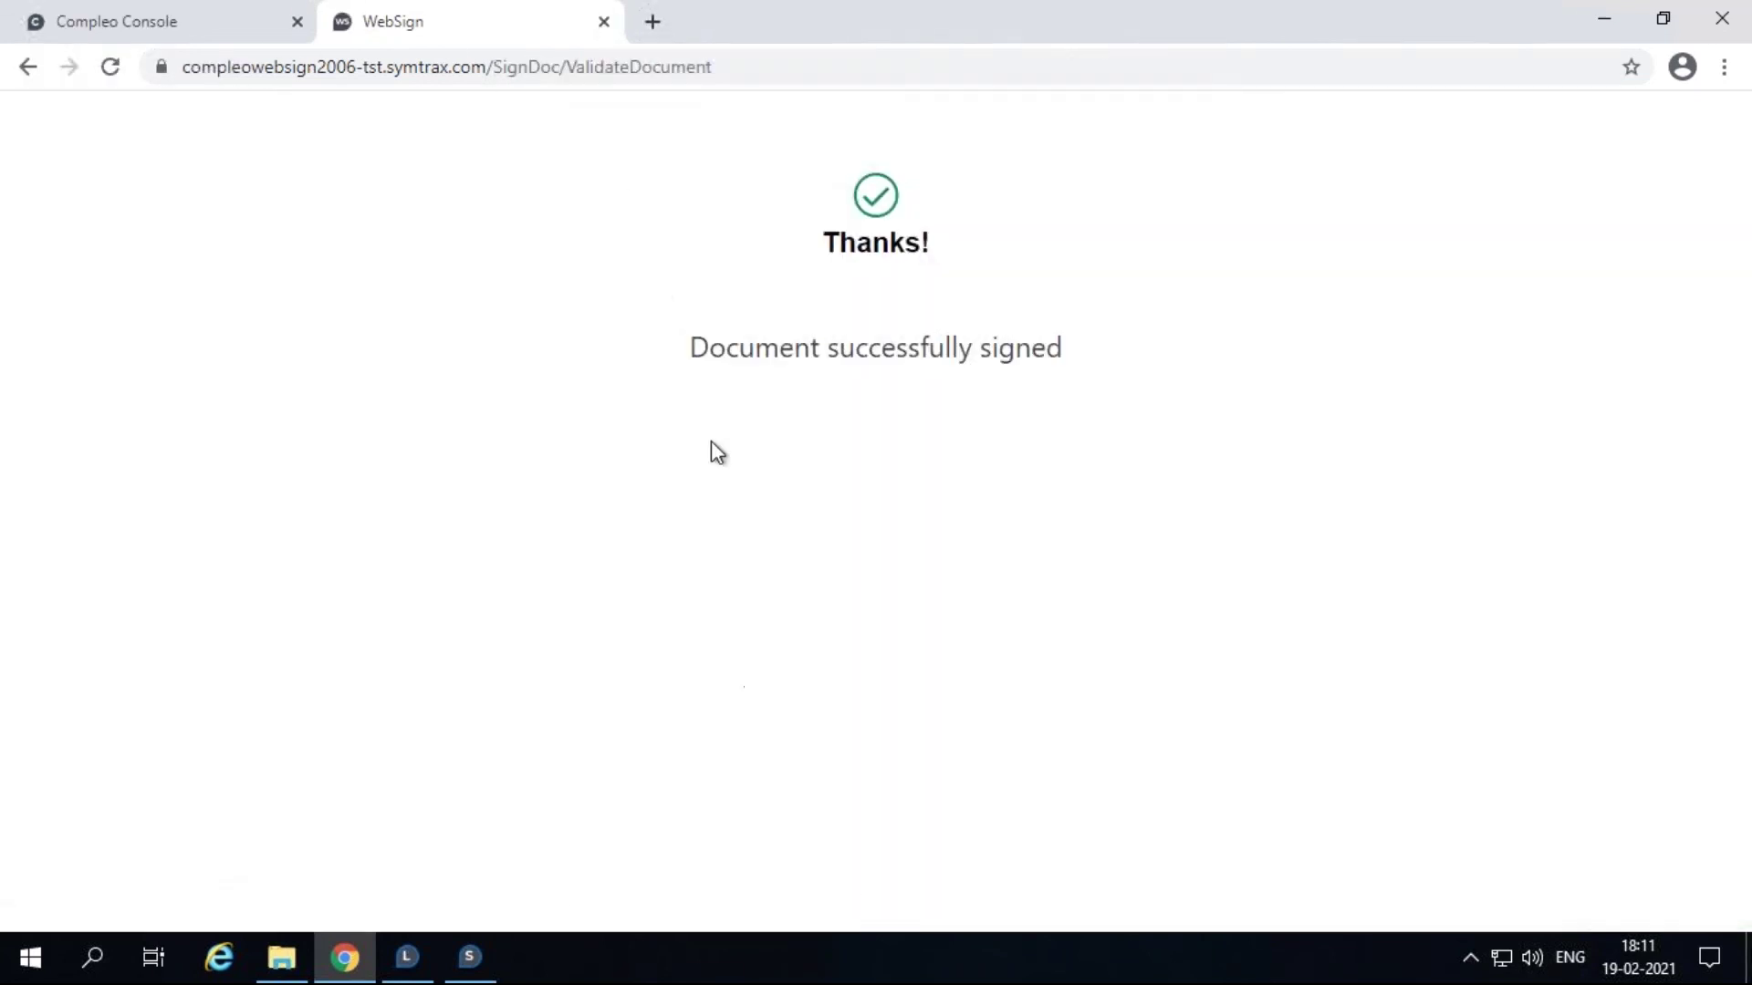
{"action": "left_click", "coordinate": [603, 22]}
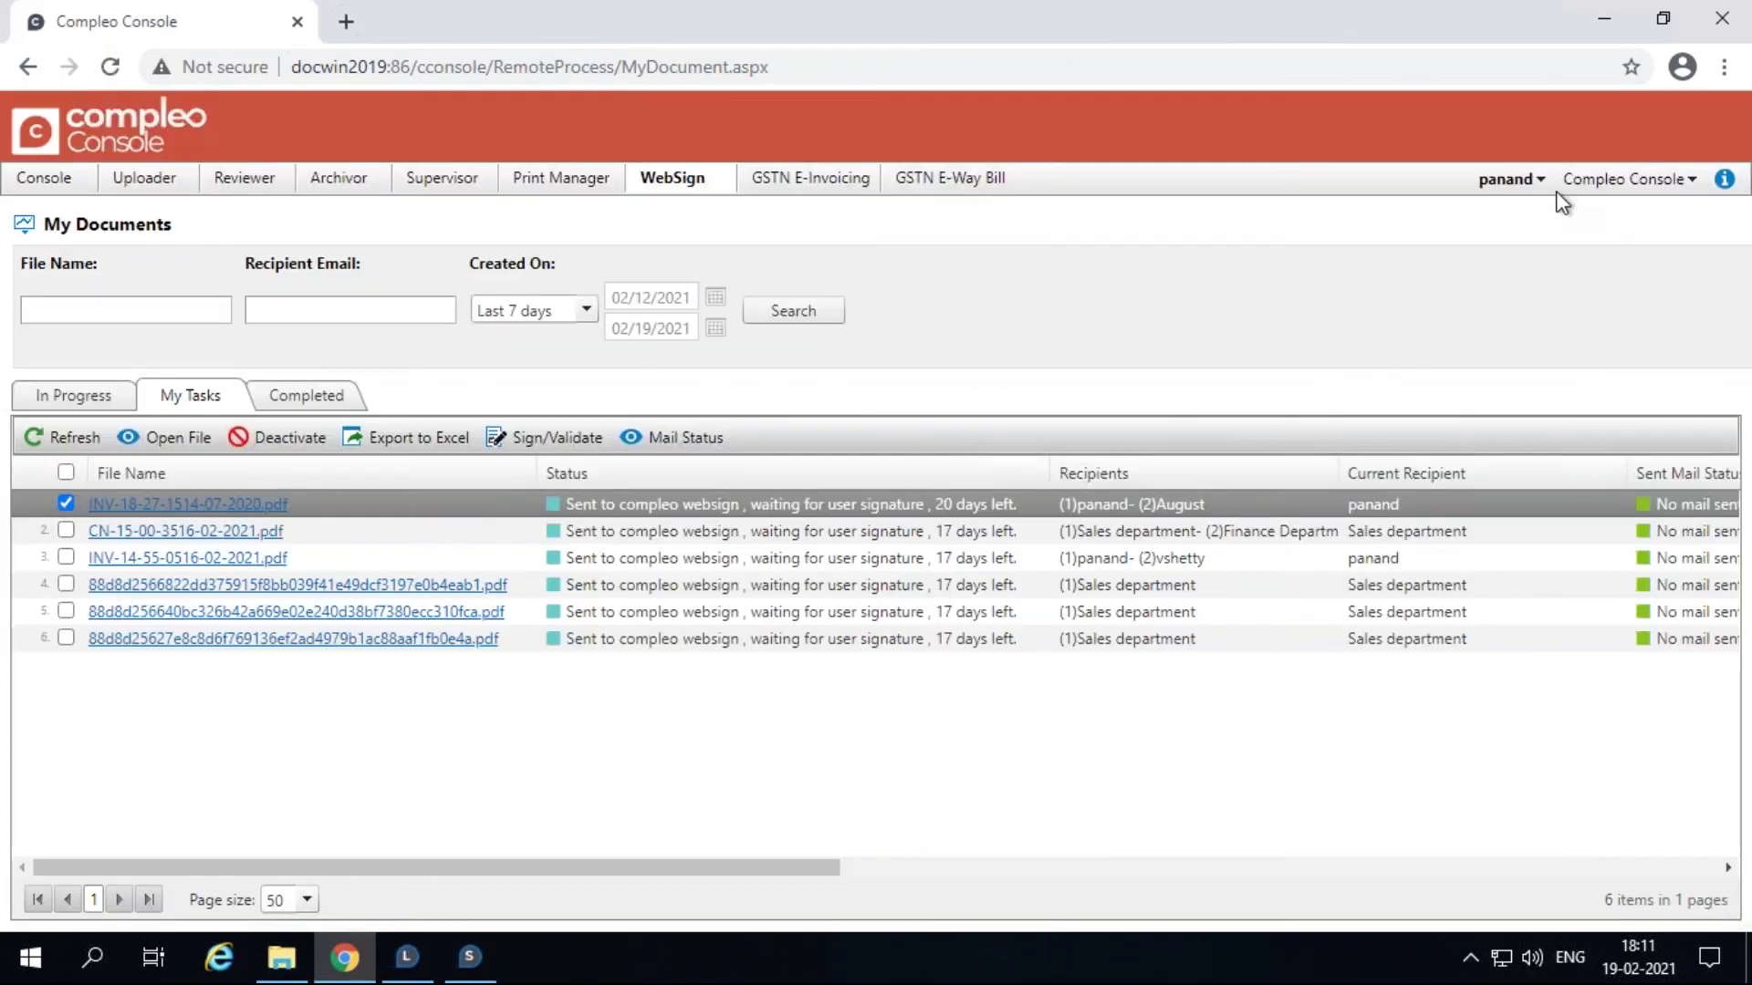
Step: Log out and log back in as the second signer, then go to the WebSign documents list
{"action": "left_click", "coordinate": [1519, 183]}
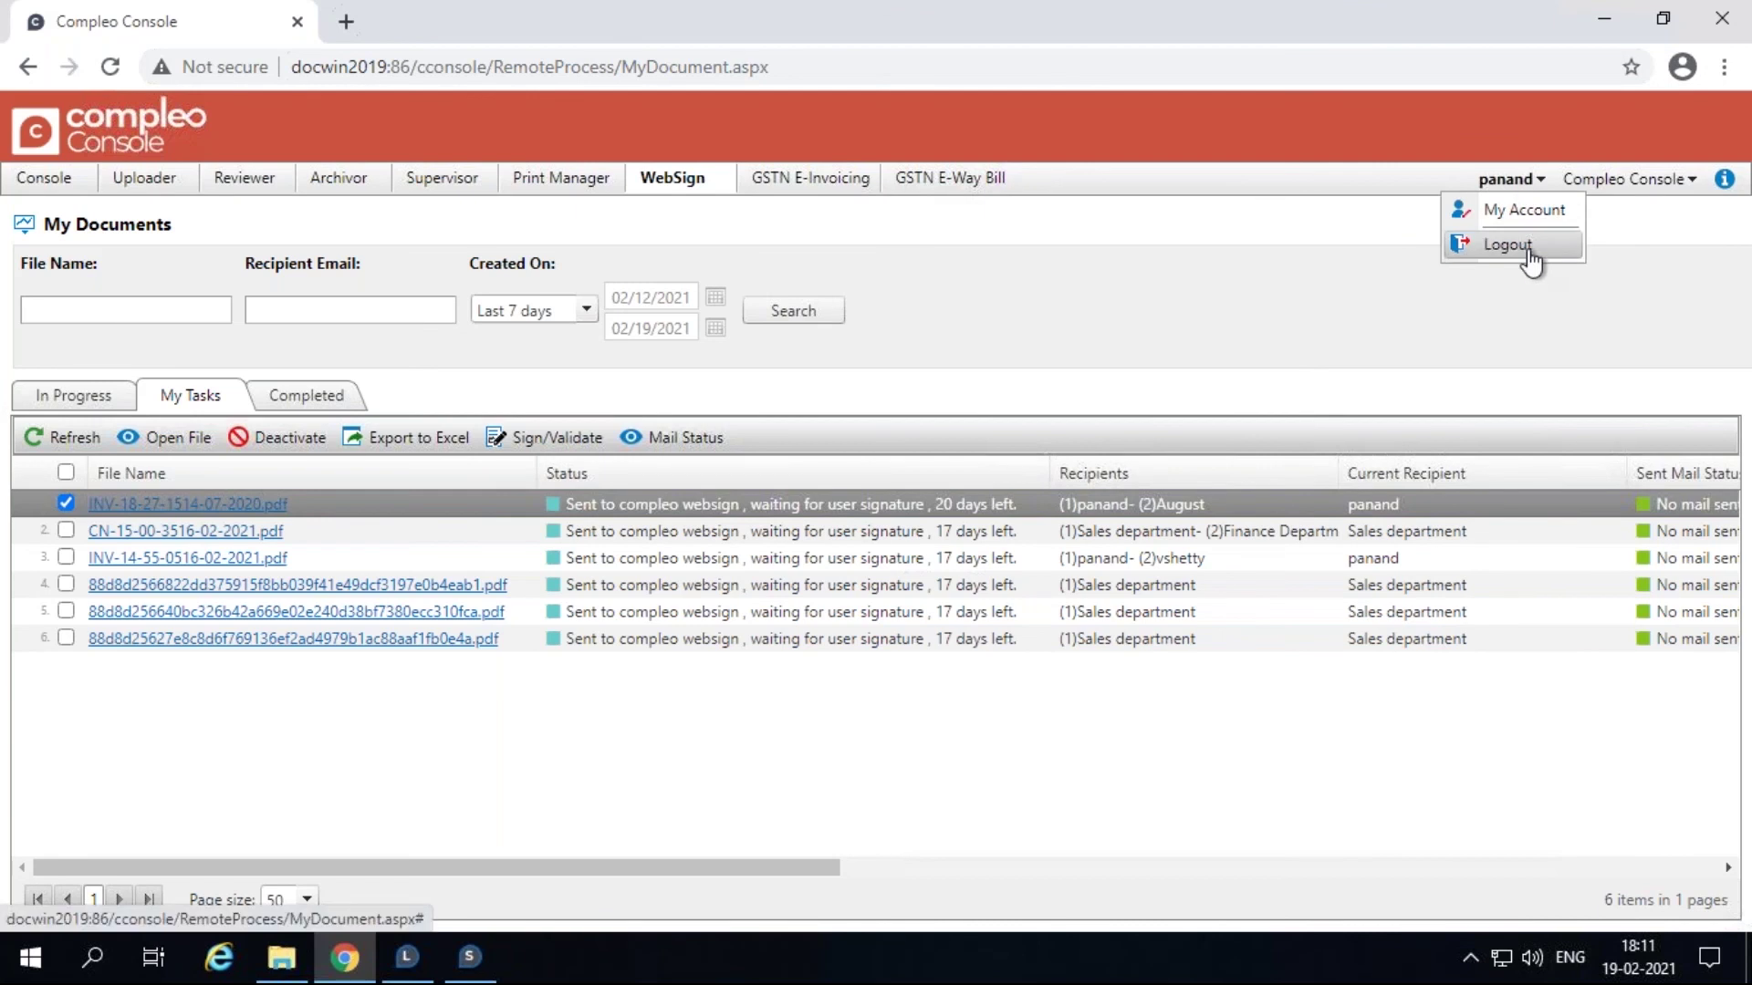
{"action": "left_click", "coordinate": [1507, 245]}
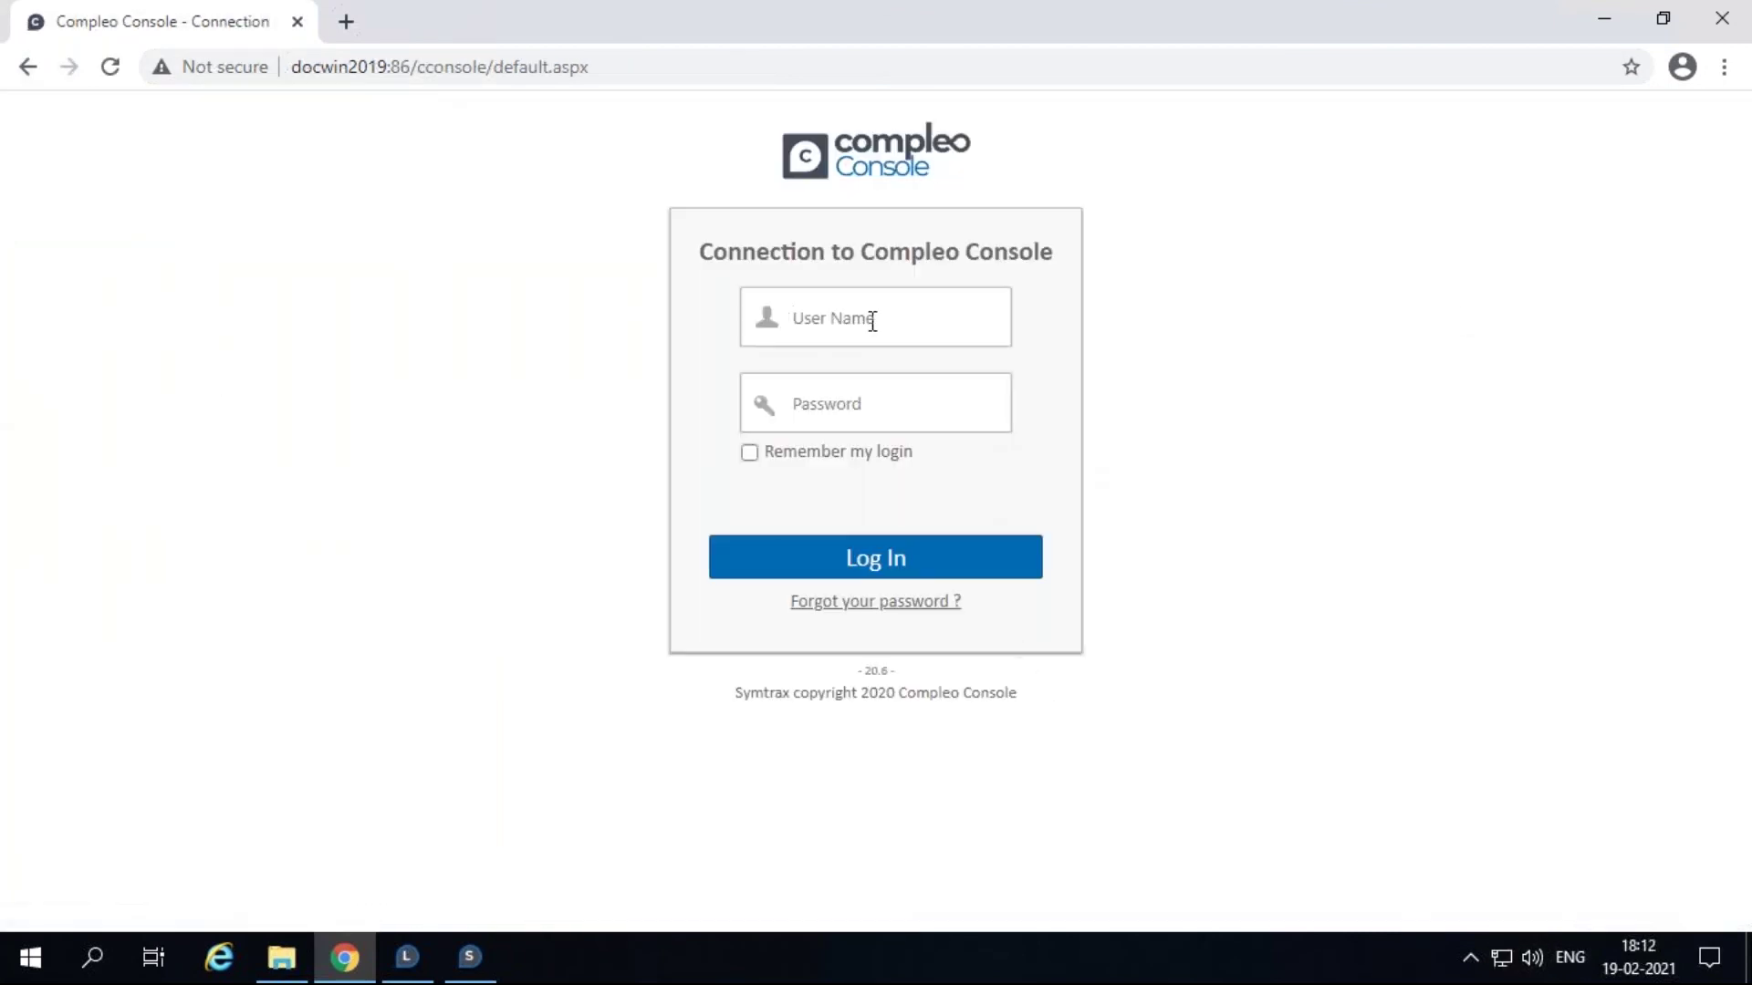
{"action": "left_click", "coordinate": [873, 322]}
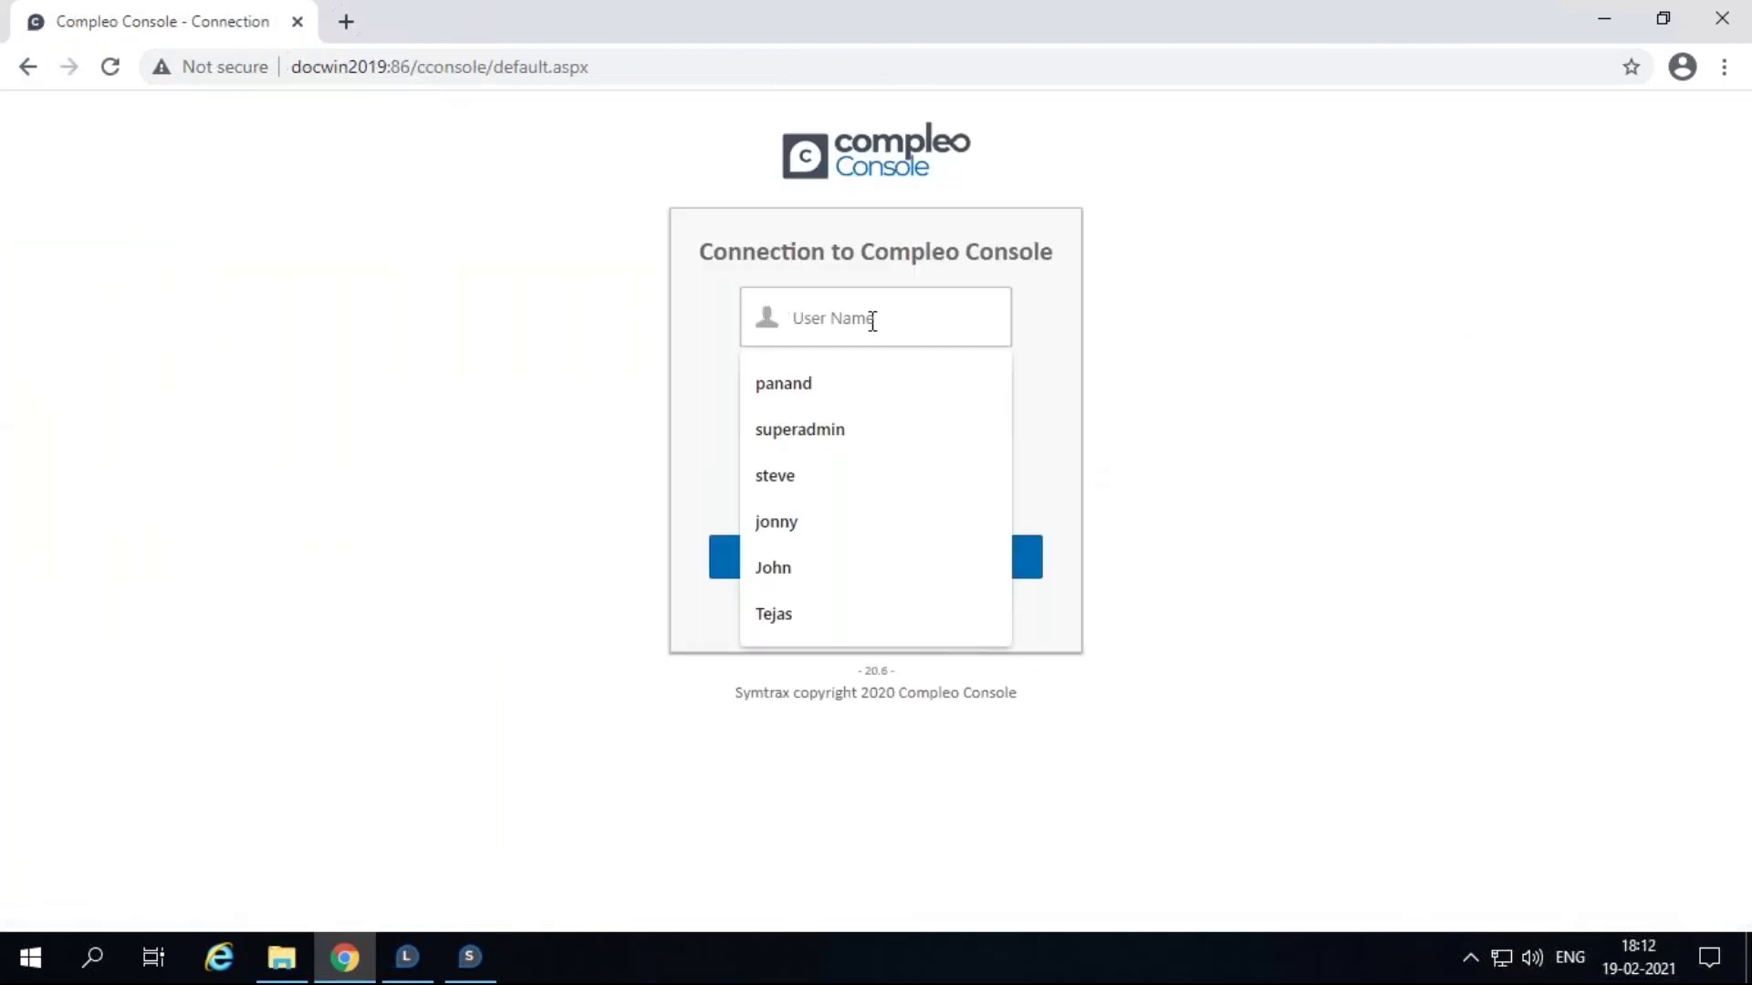
{"action": "type", "text": "August"}
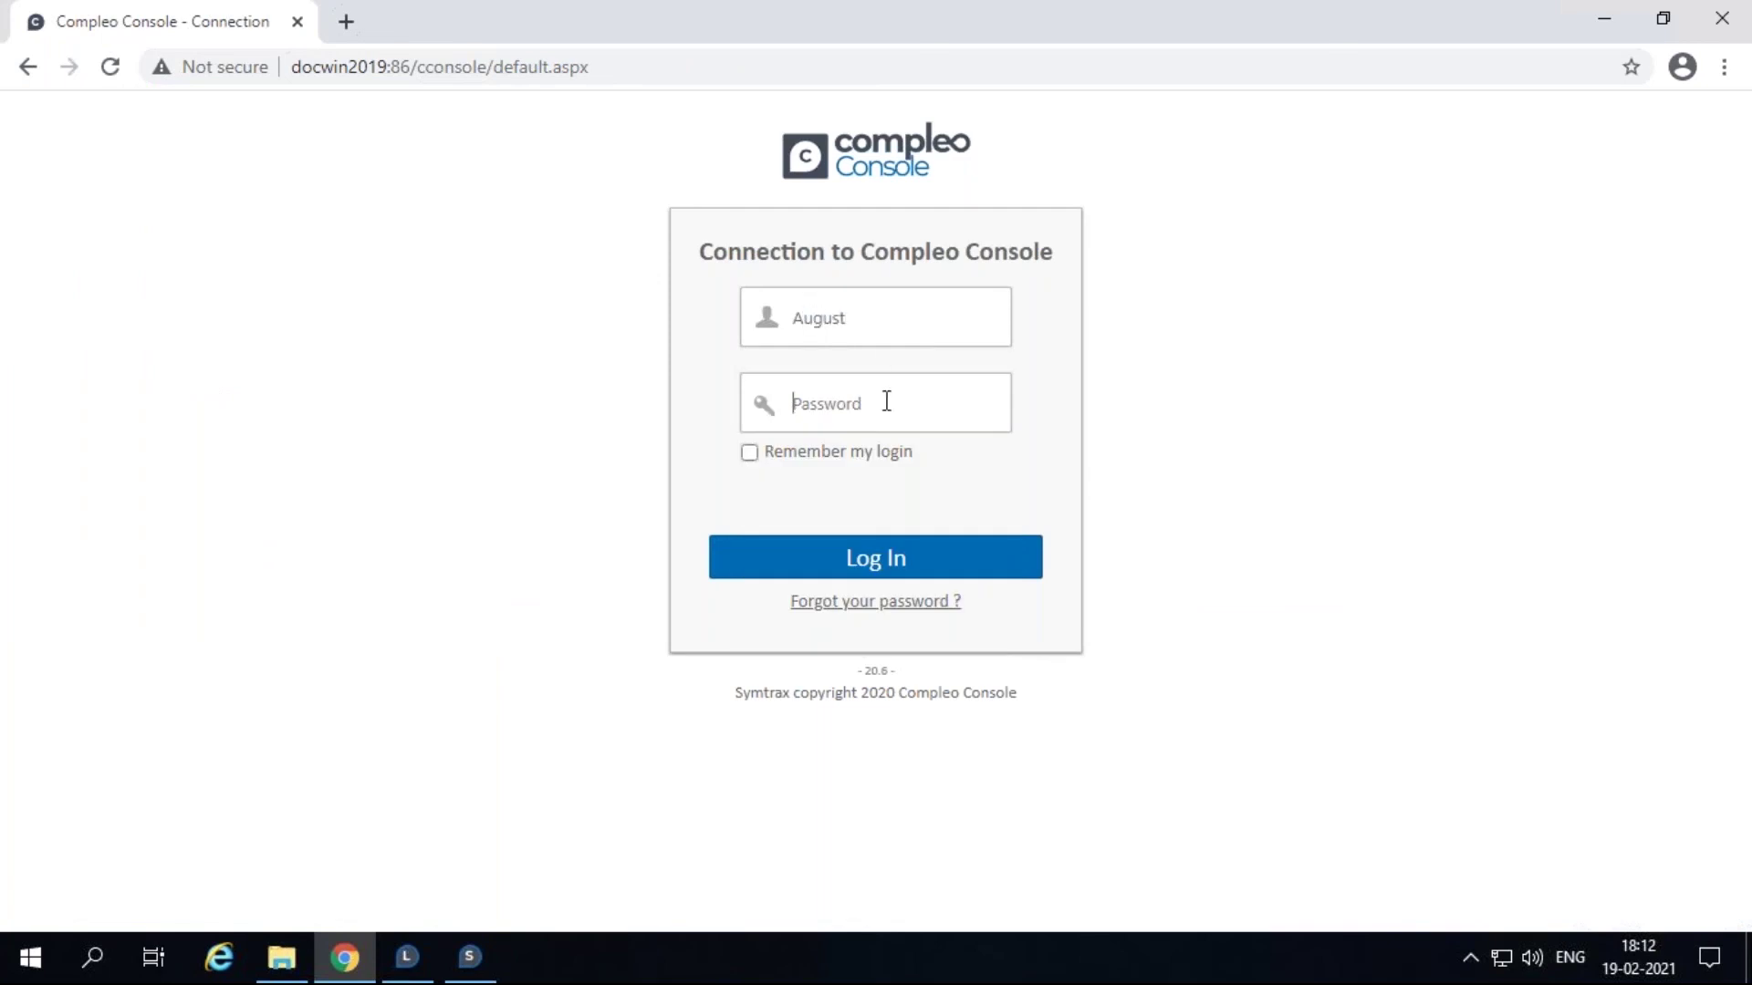
{"action": "type", "text": "••••"}
{"action": "key", "text": "Return"}
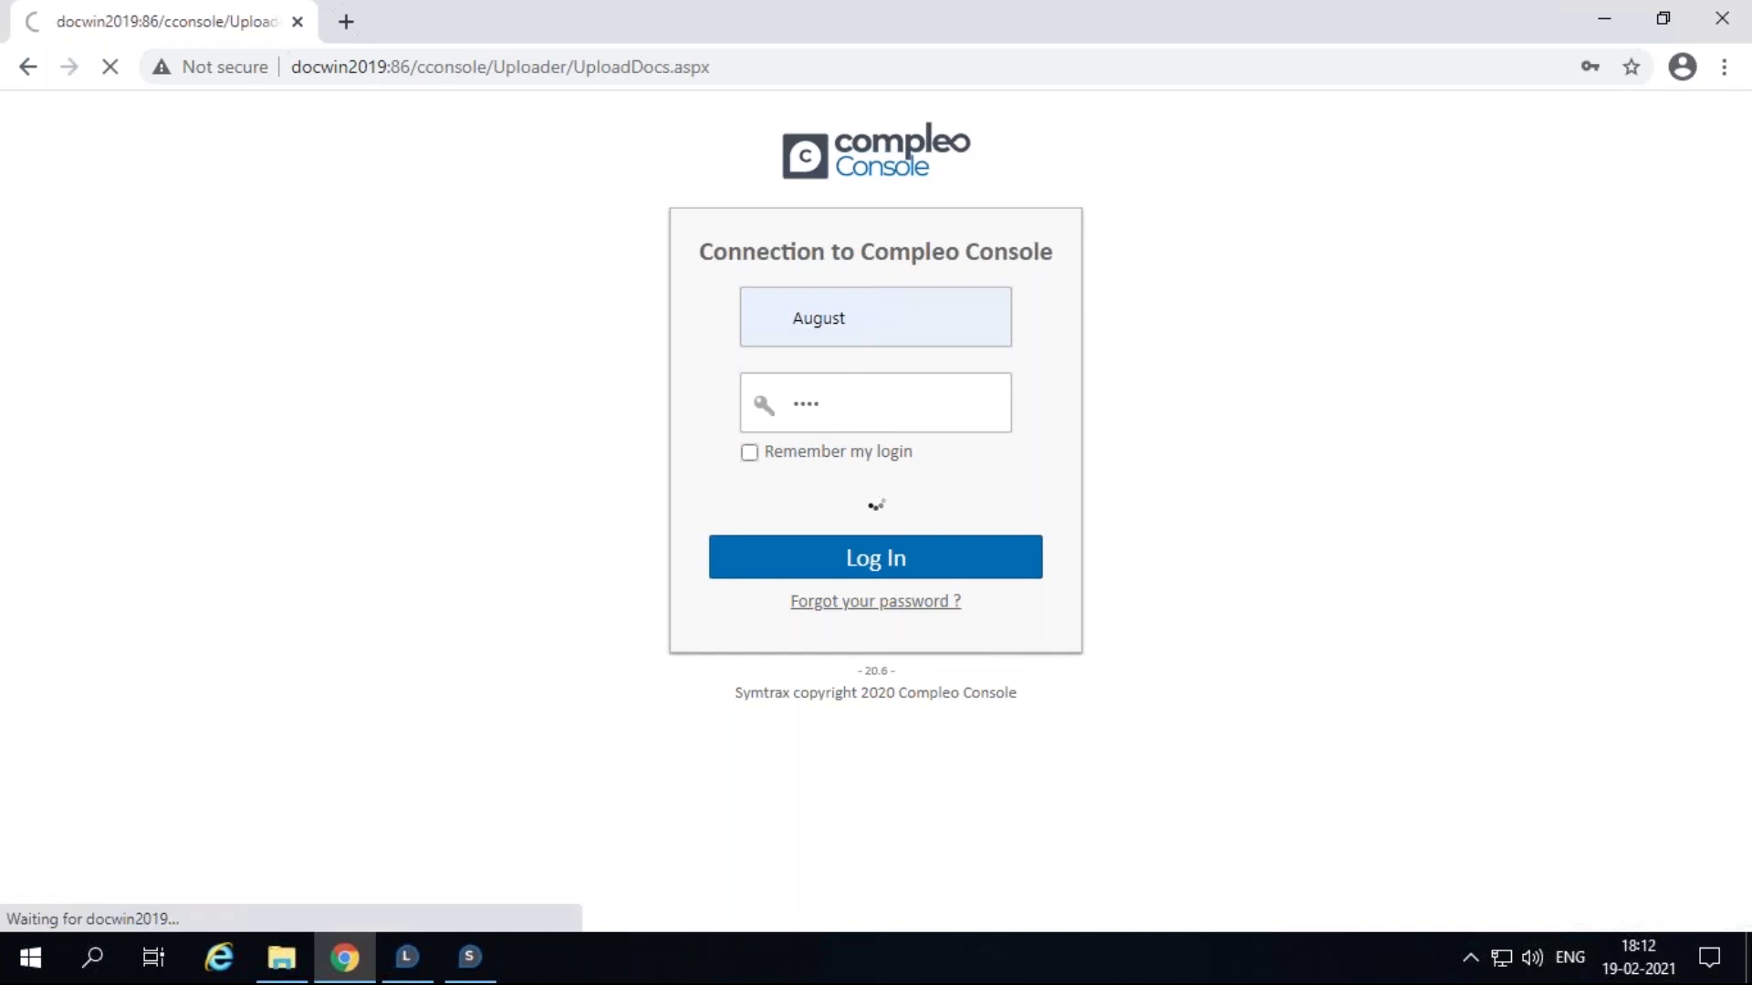
{"action": "left_click", "coordinate": [382, 180]}
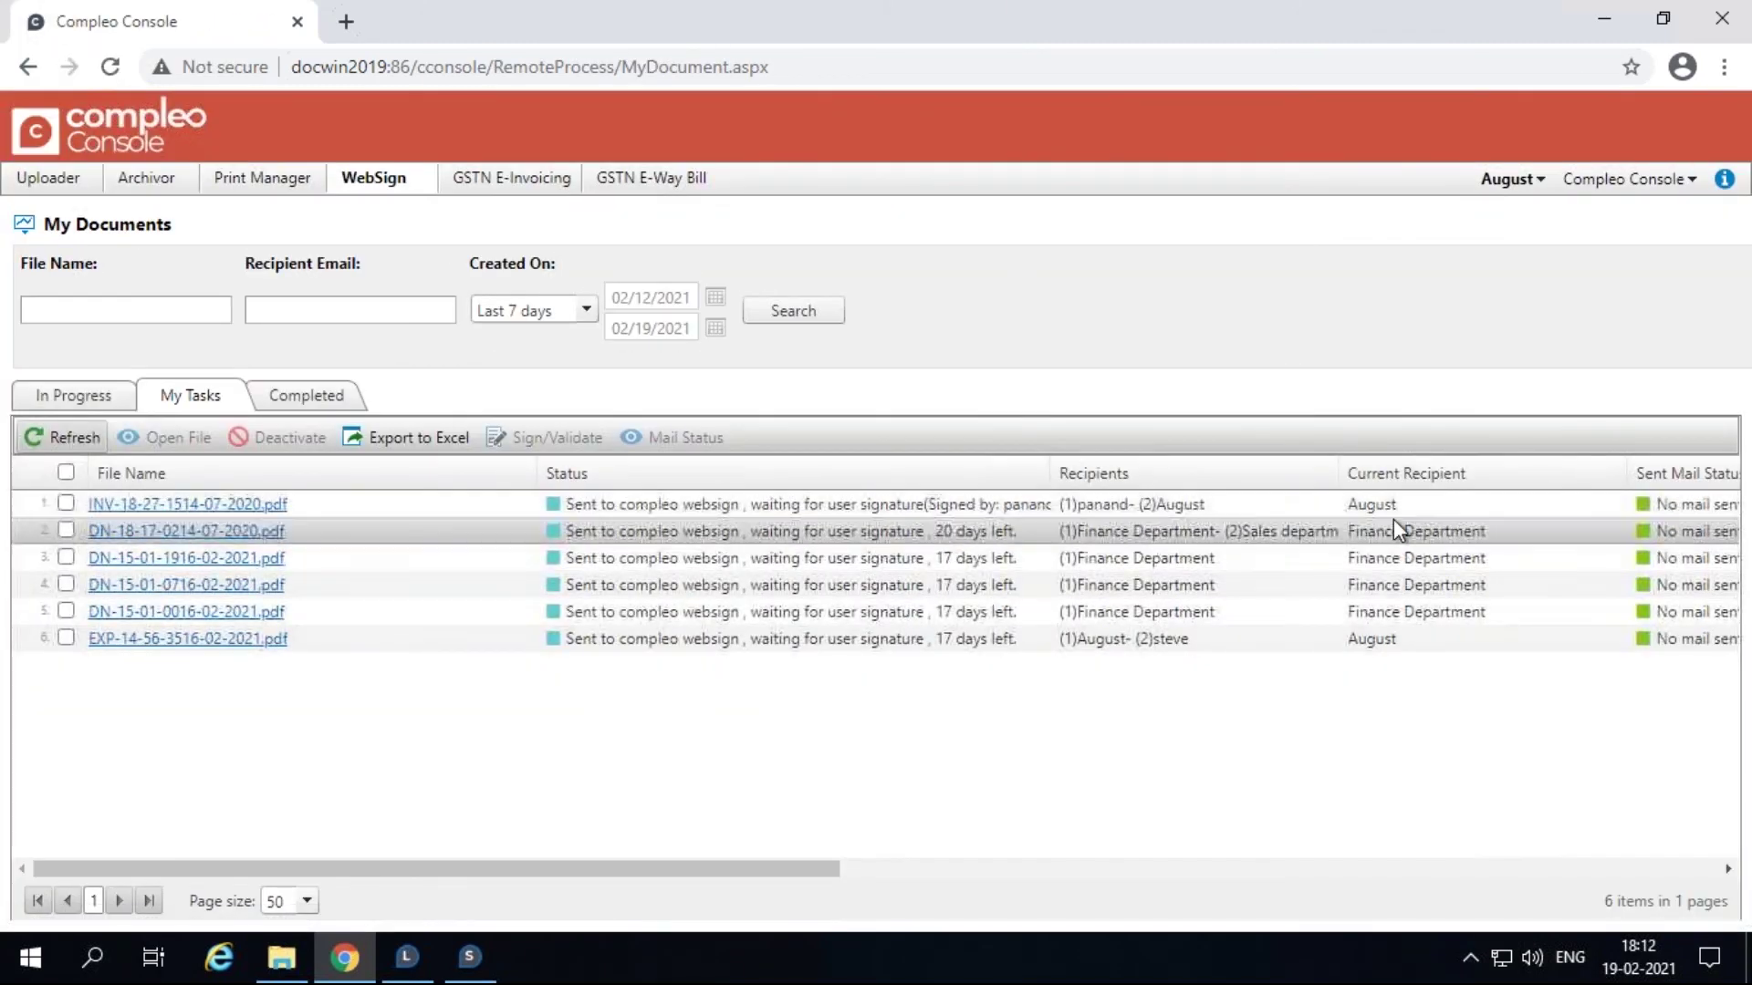
Step: Open the pending invoice, sign it with the second signer's typed name, send it, and close WebSign
{"action": "left_click", "coordinate": [66, 504]}
{"action": "left_click", "coordinate": [545, 437]}
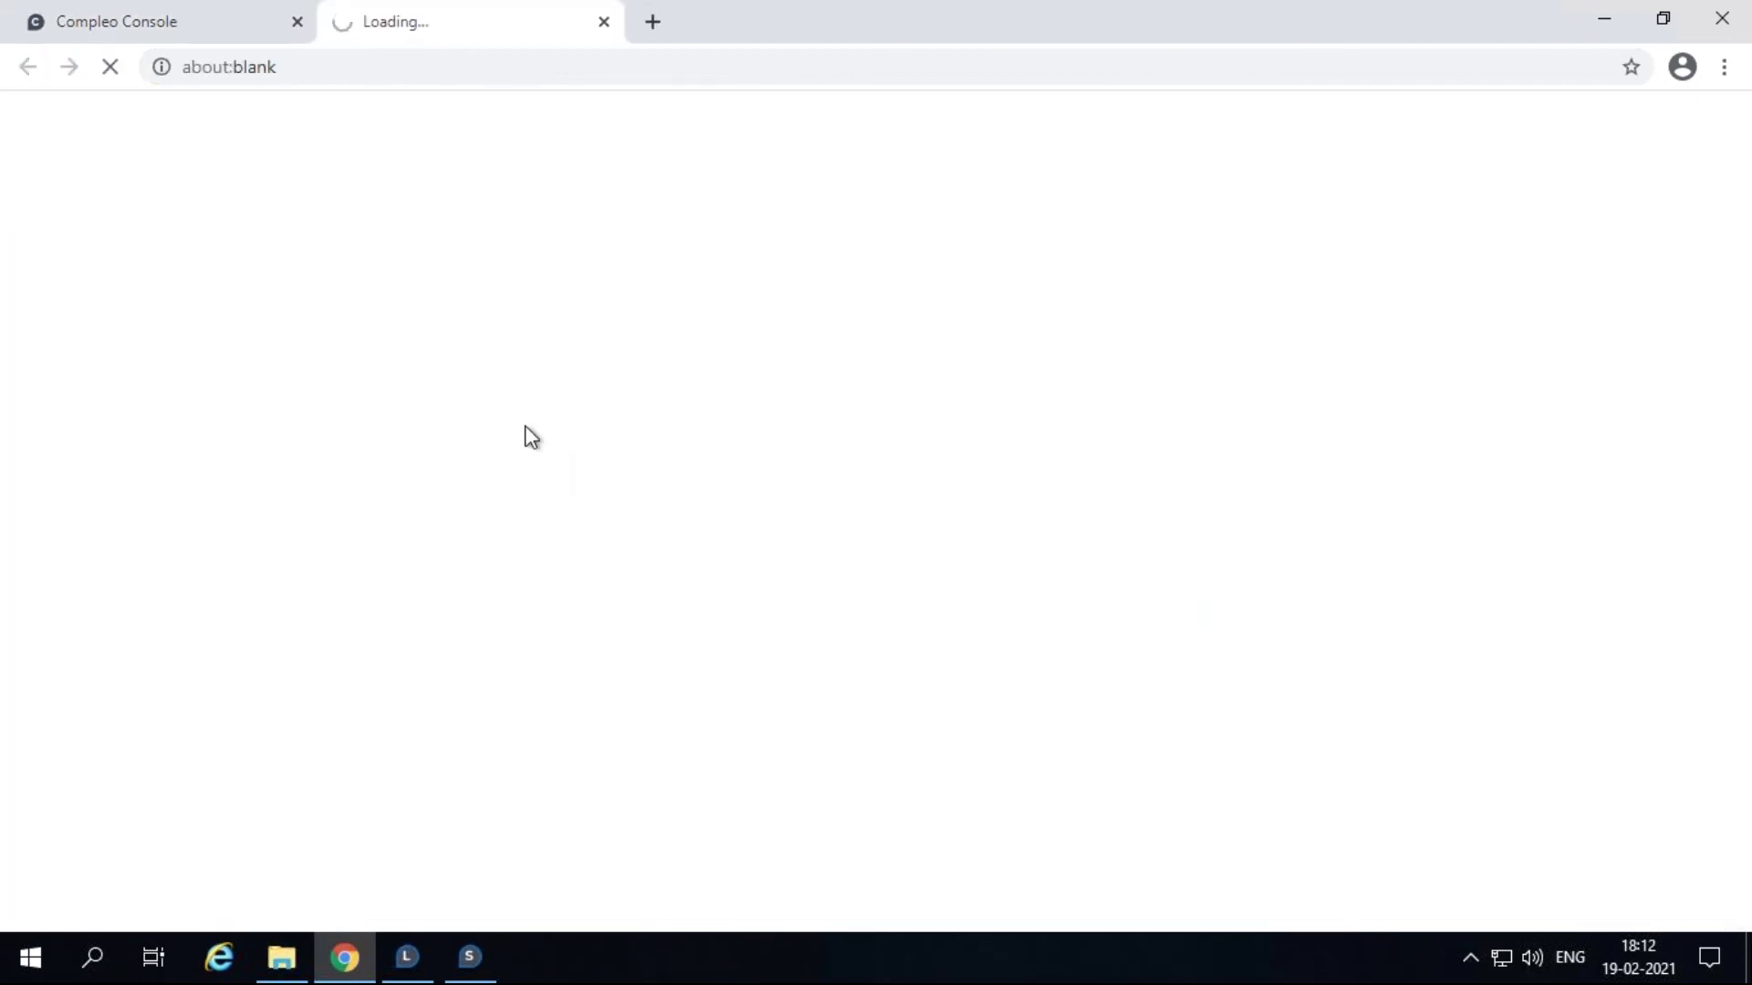
{"action": "left_click", "coordinate": [763, 899]}
{"action": "triple_click", "coordinate": [649, 370]}
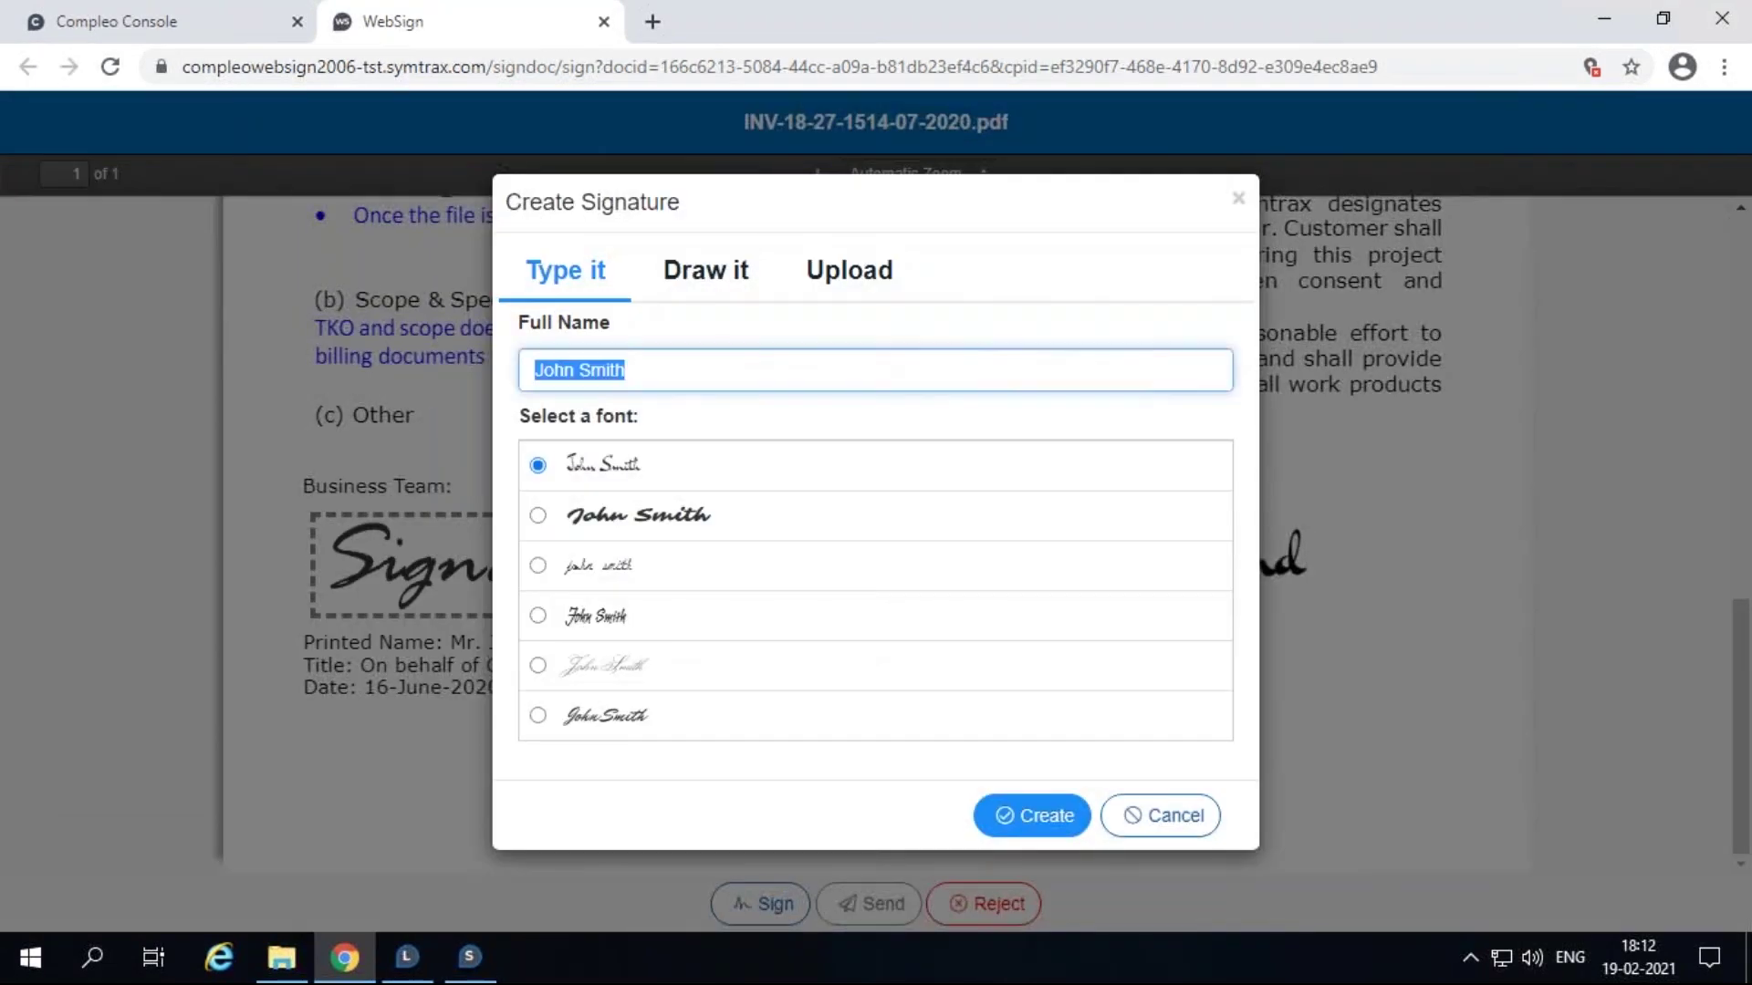
{"action": "type", "text": "August"}
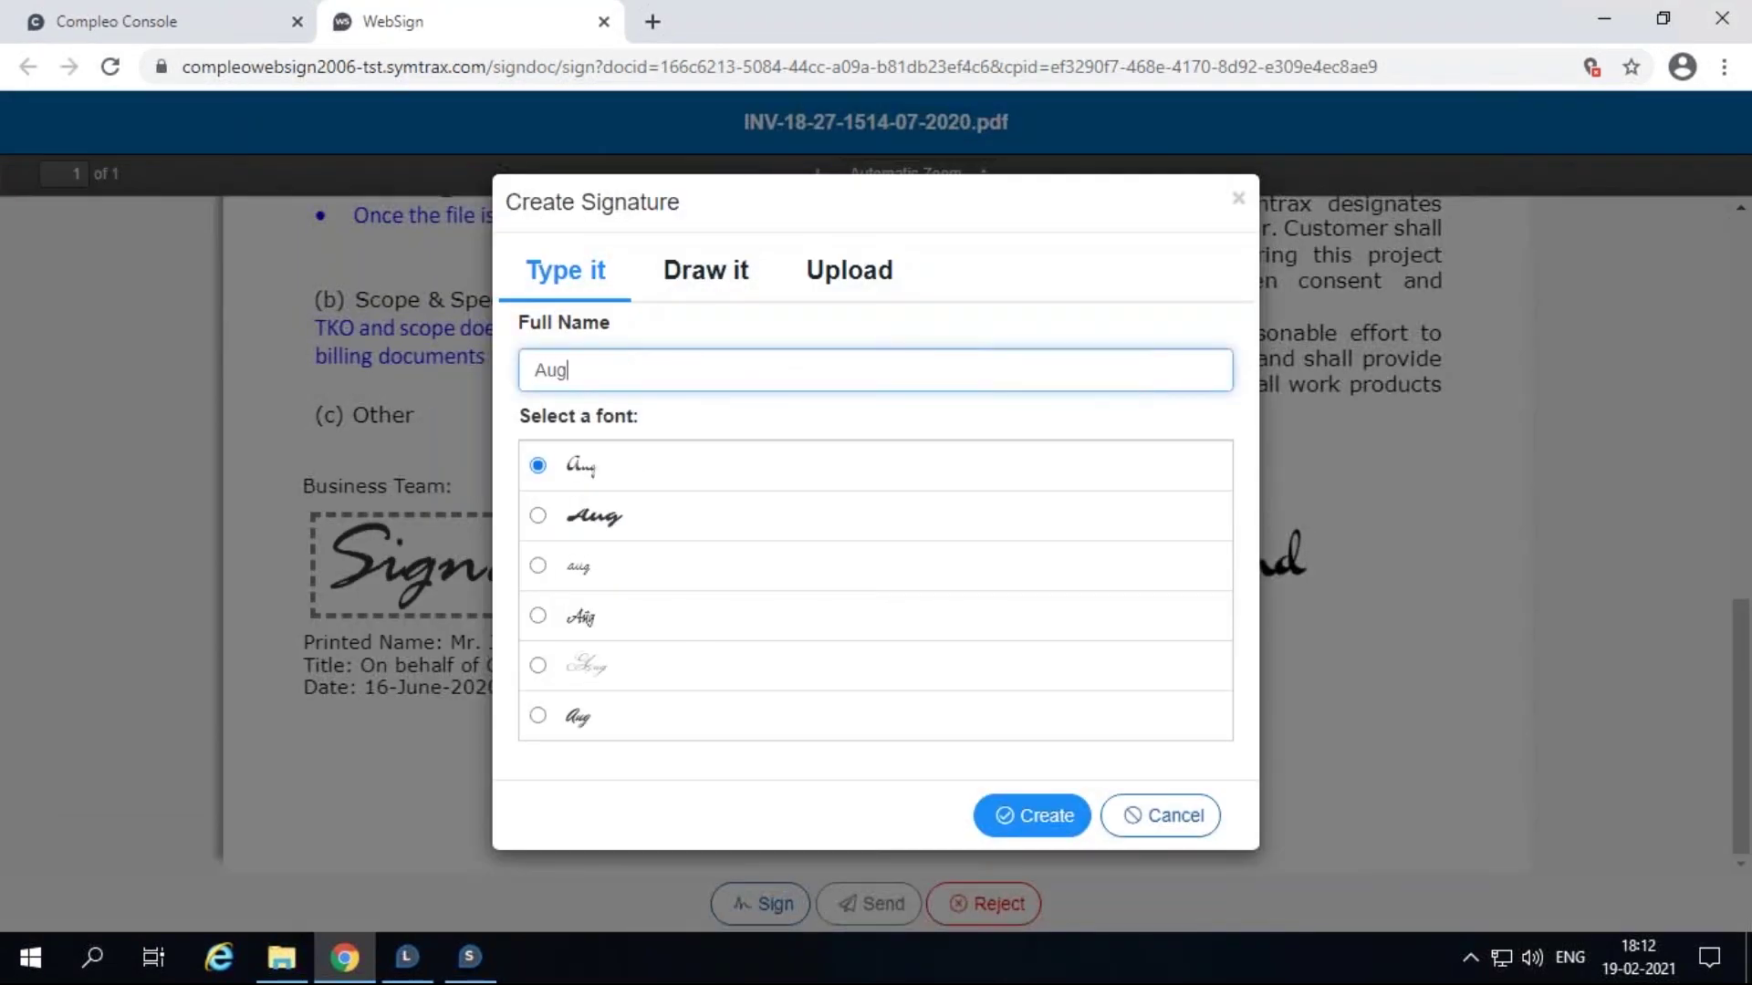
{"action": "left_click", "coordinate": [1049, 816]}
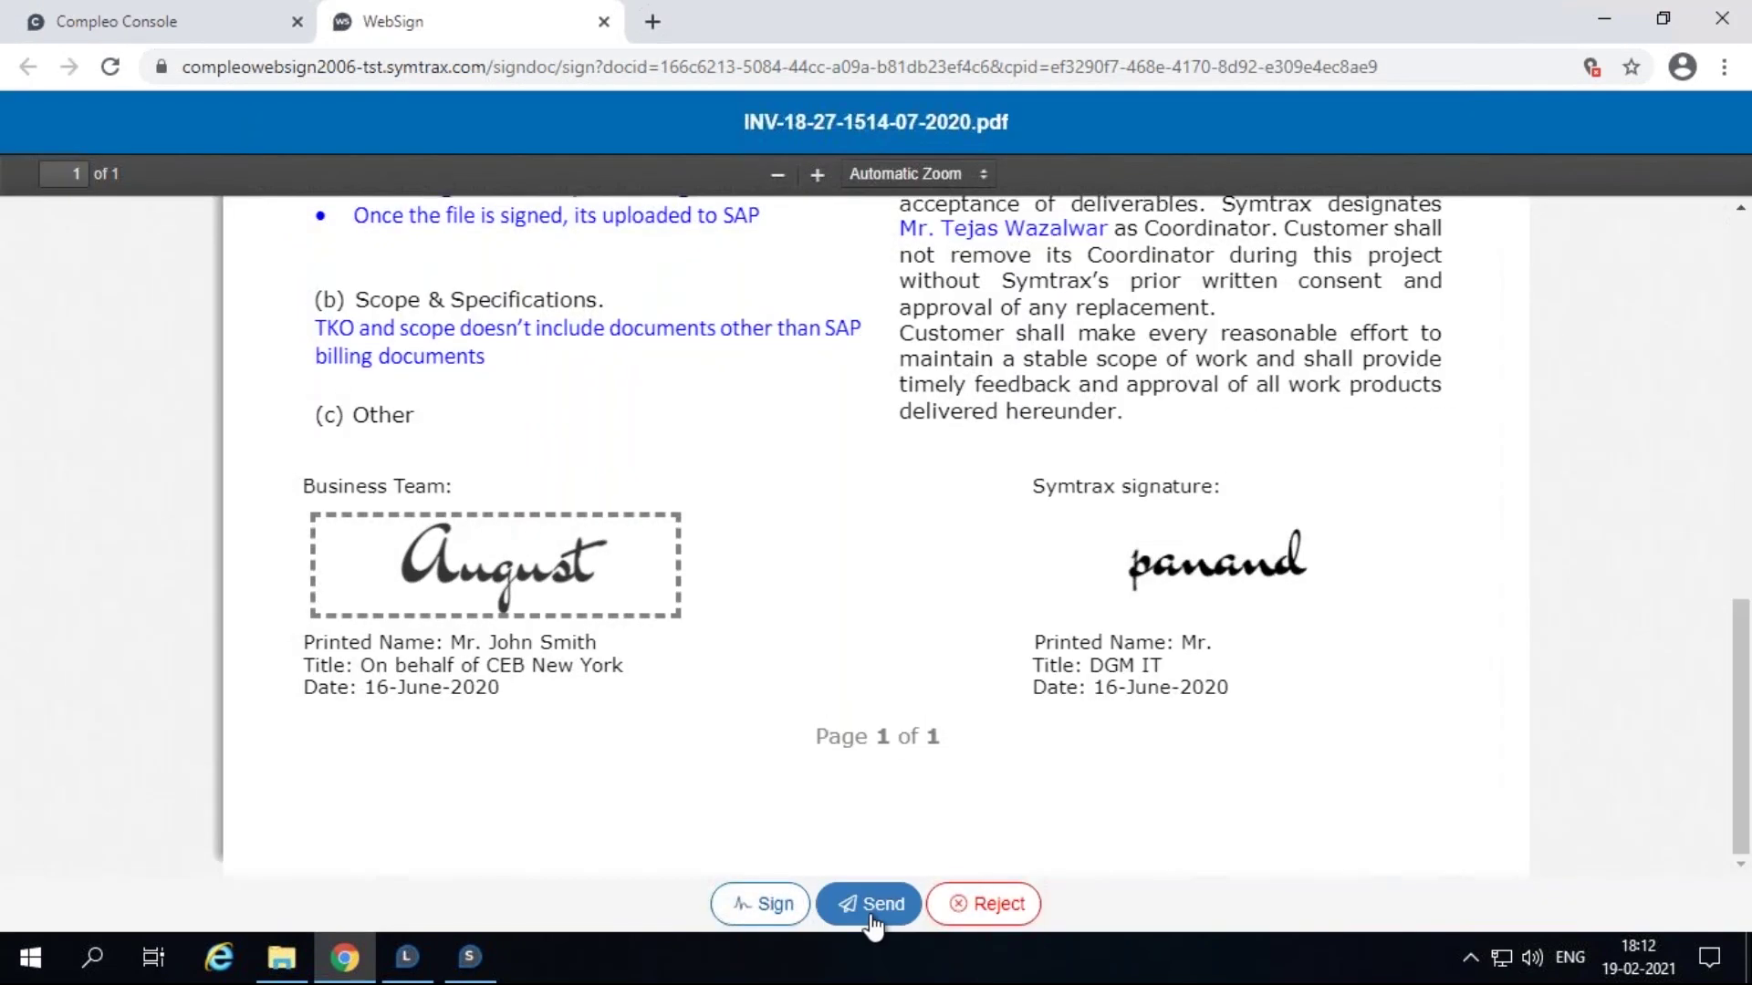
{"action": "left_click", "coordinate": [872, 917]}
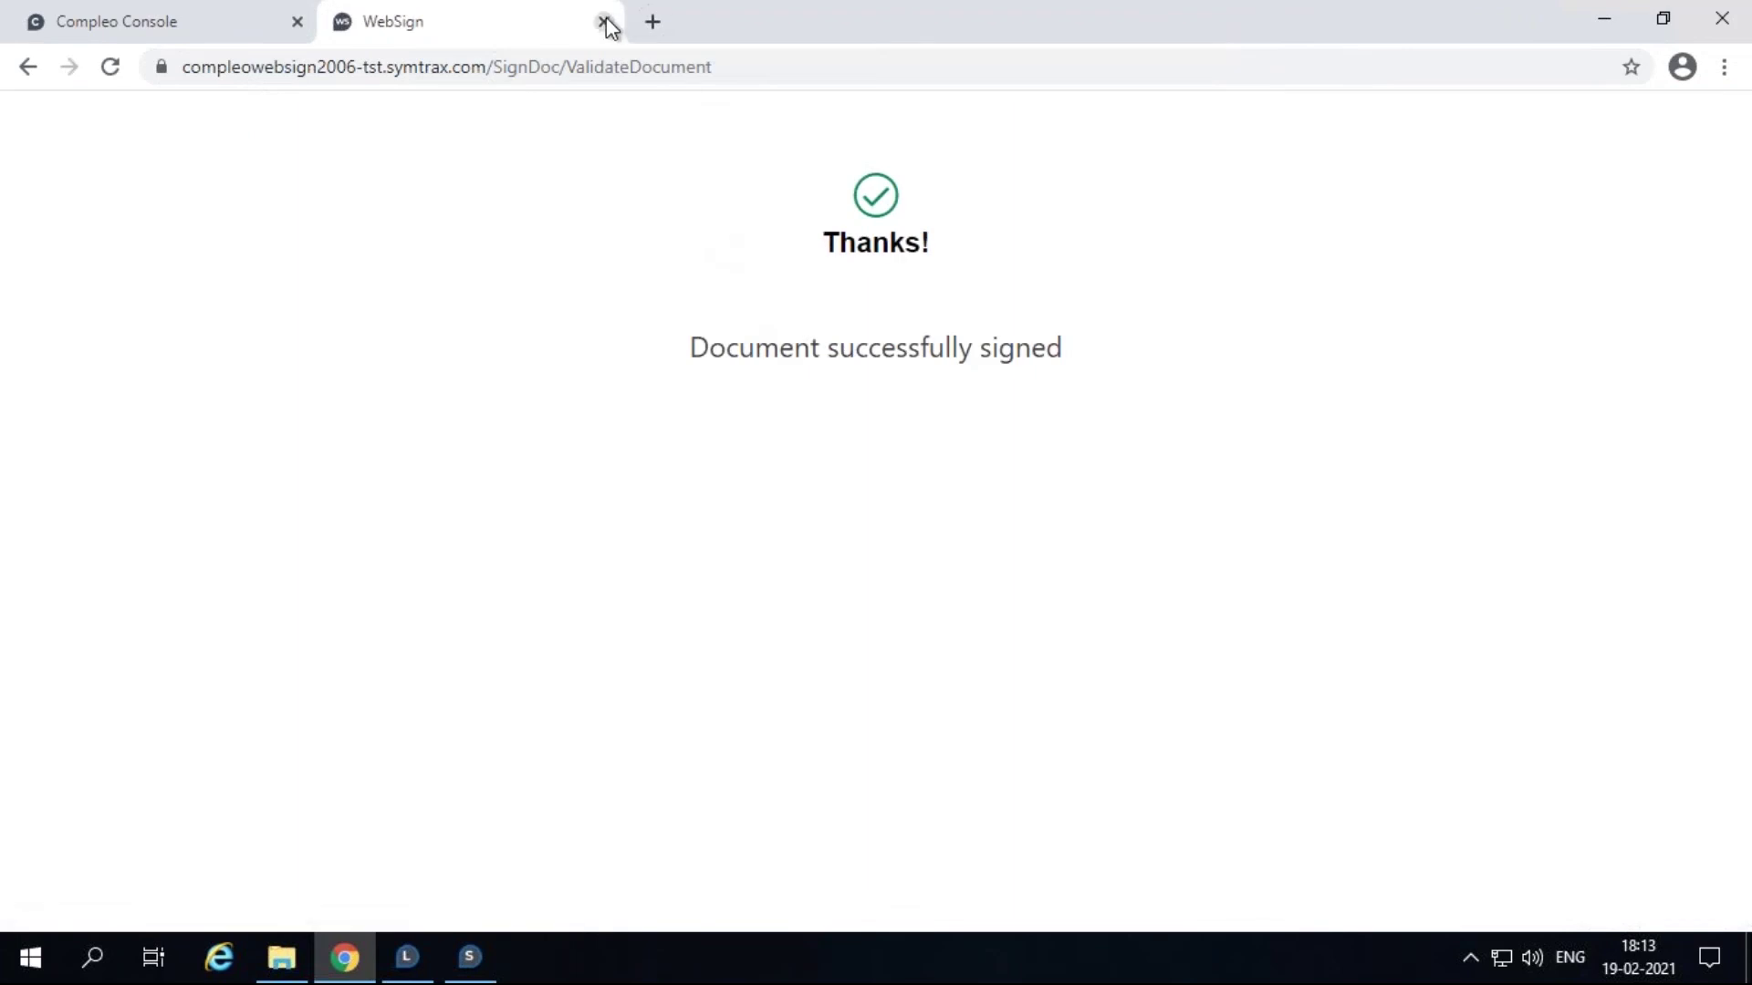
{"action": "left_click", "coordinate": [604, 22]}
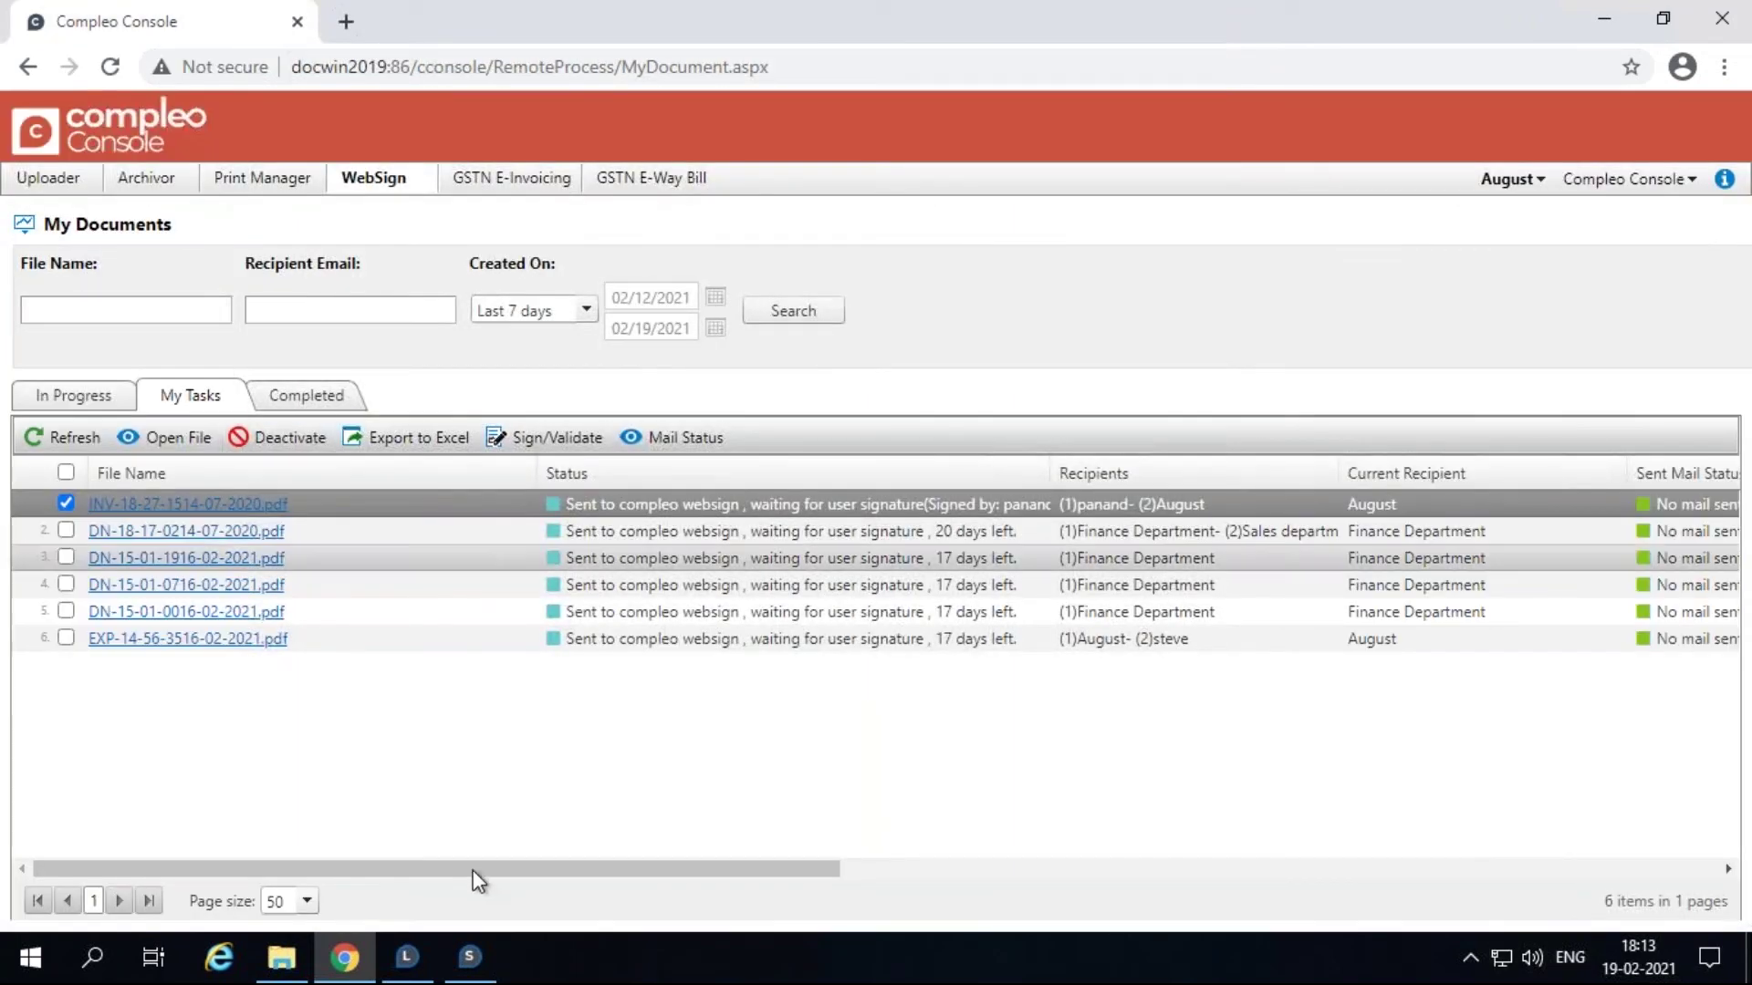
{"action": "left_click", "coordinate": [313, 398]}
{"action": "double_click", "coordinate": [132, 501]}
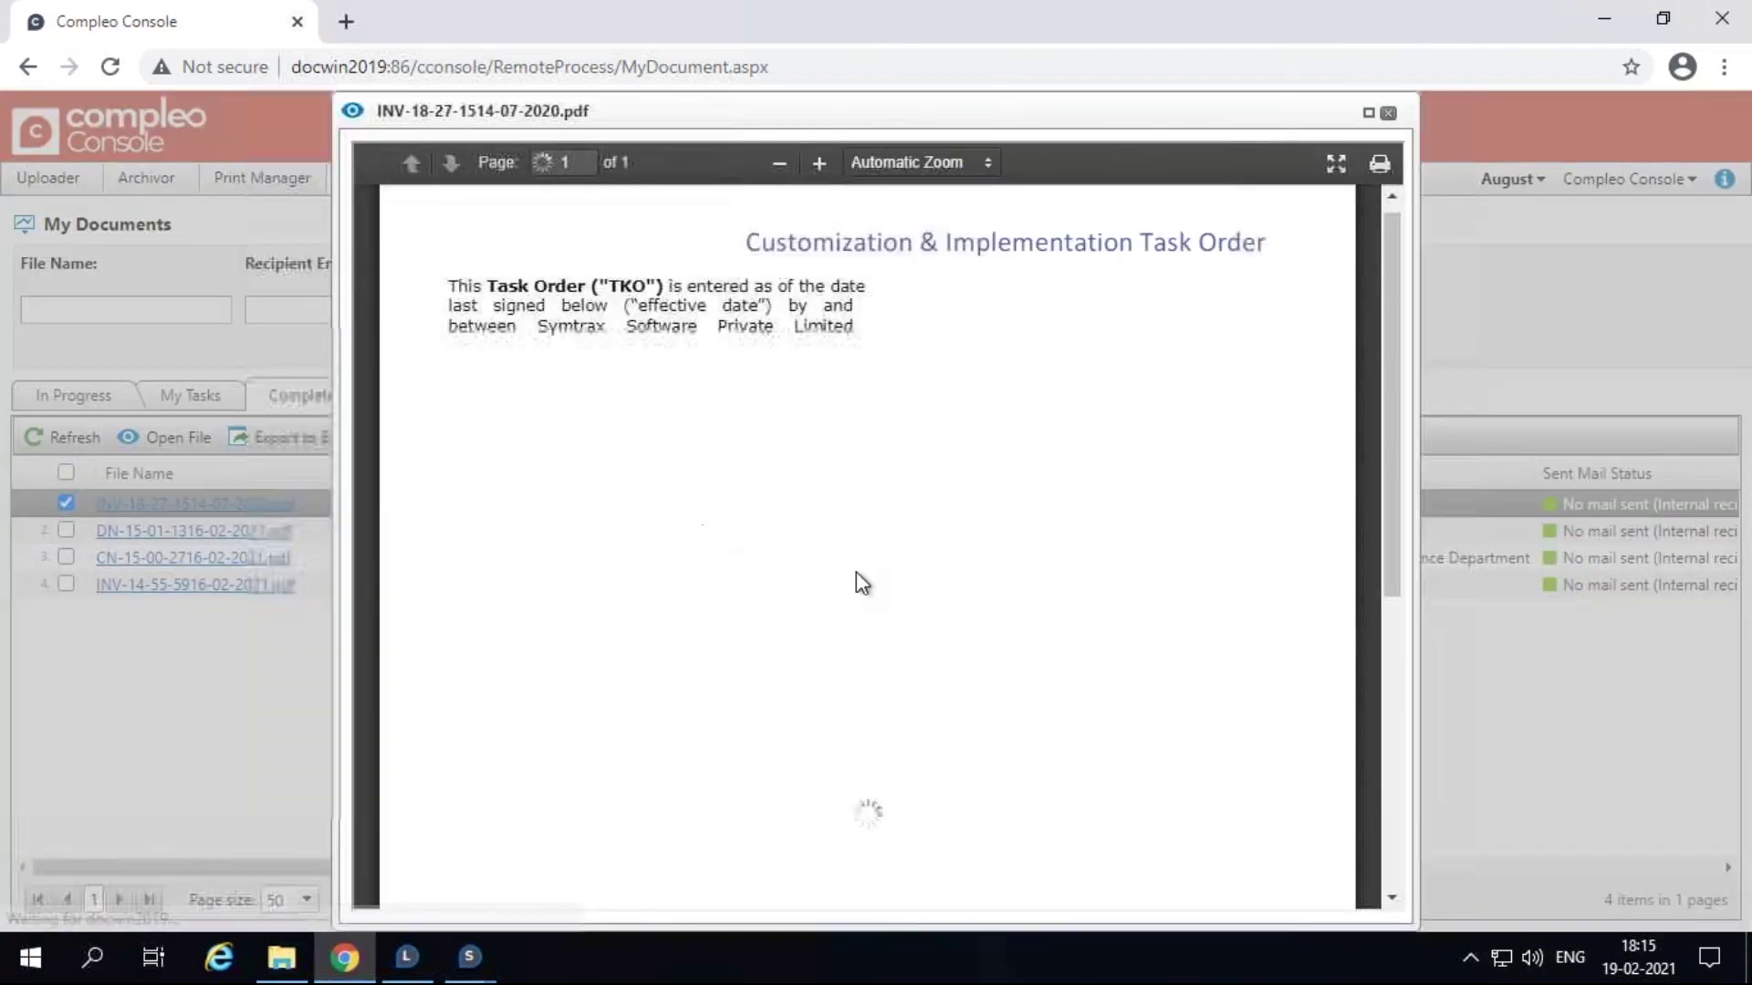
{"action": "scroll", "coordinate": [912, 630], "scroll_direction": "down", "scroll_amount": 5}
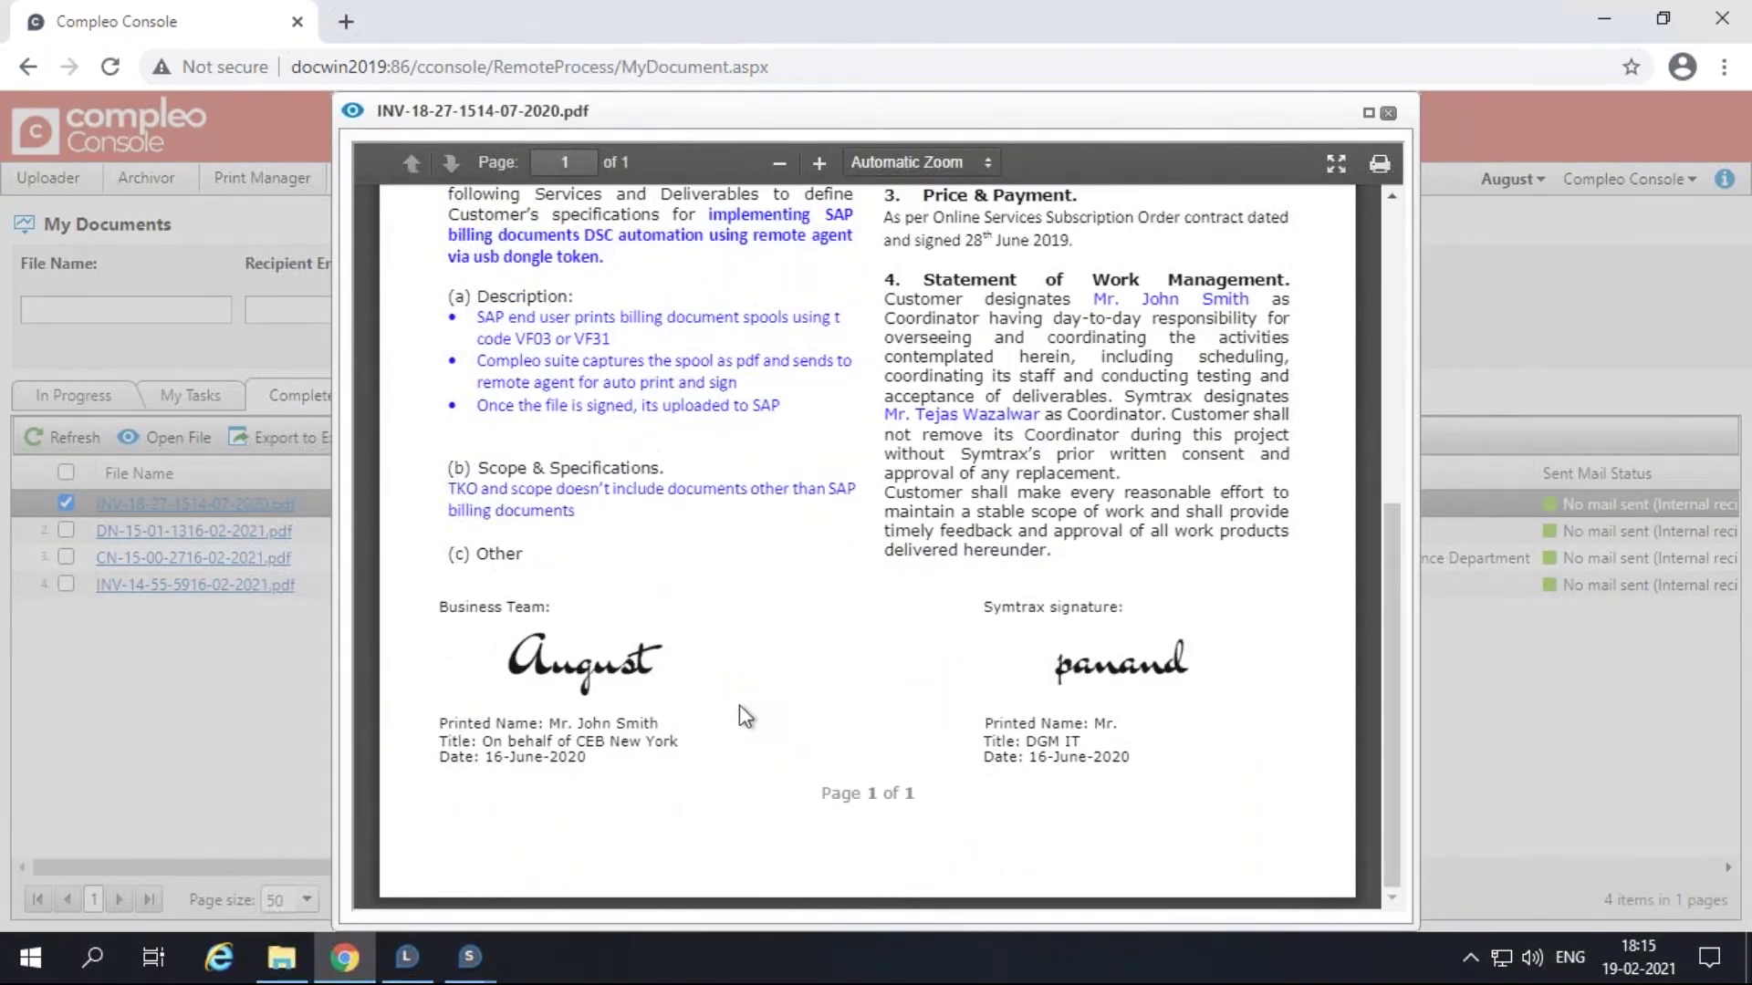